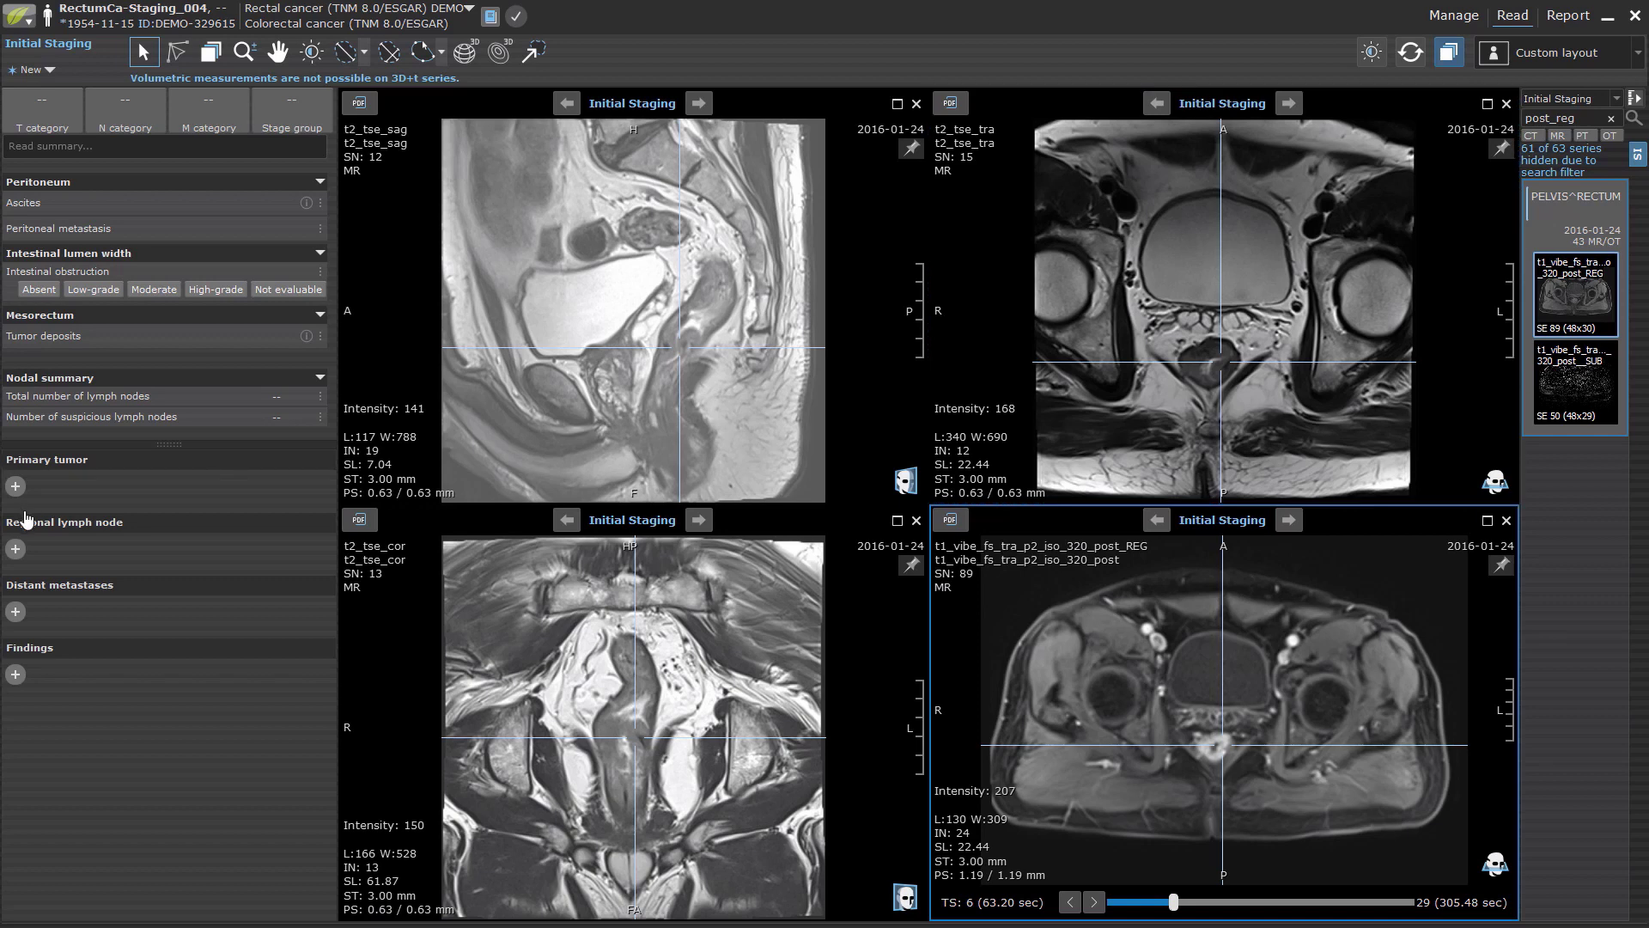
Add a primary tumor finding and set its sub-location to Rectum middle third.
click(21, 495)
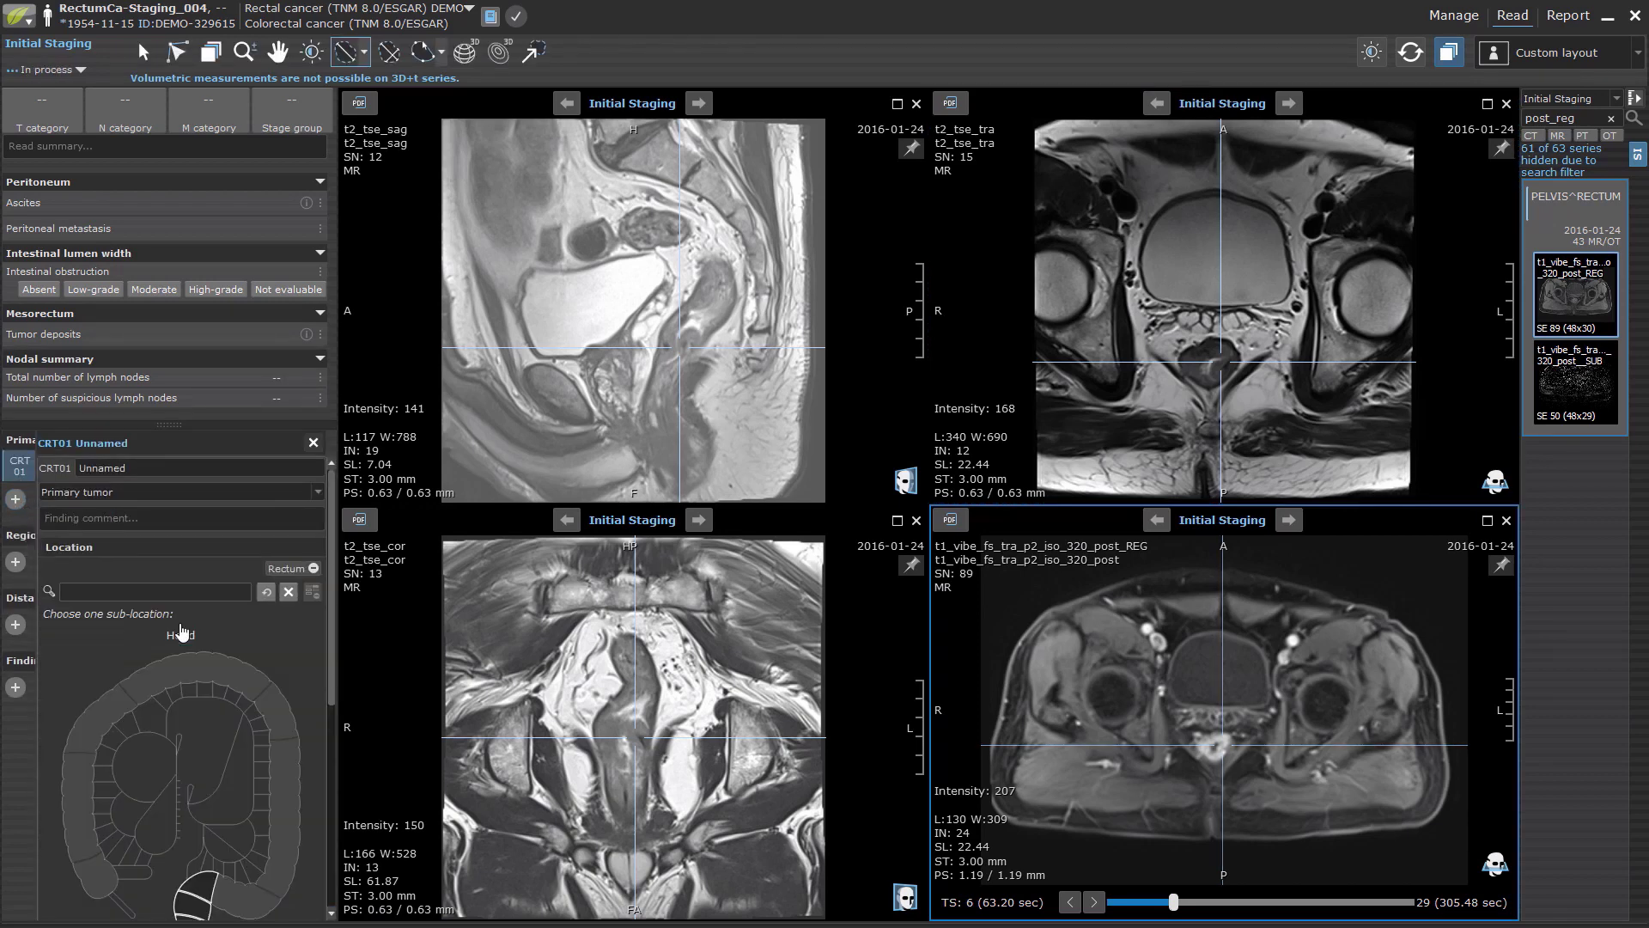
scroll(129, 725, down, 3)
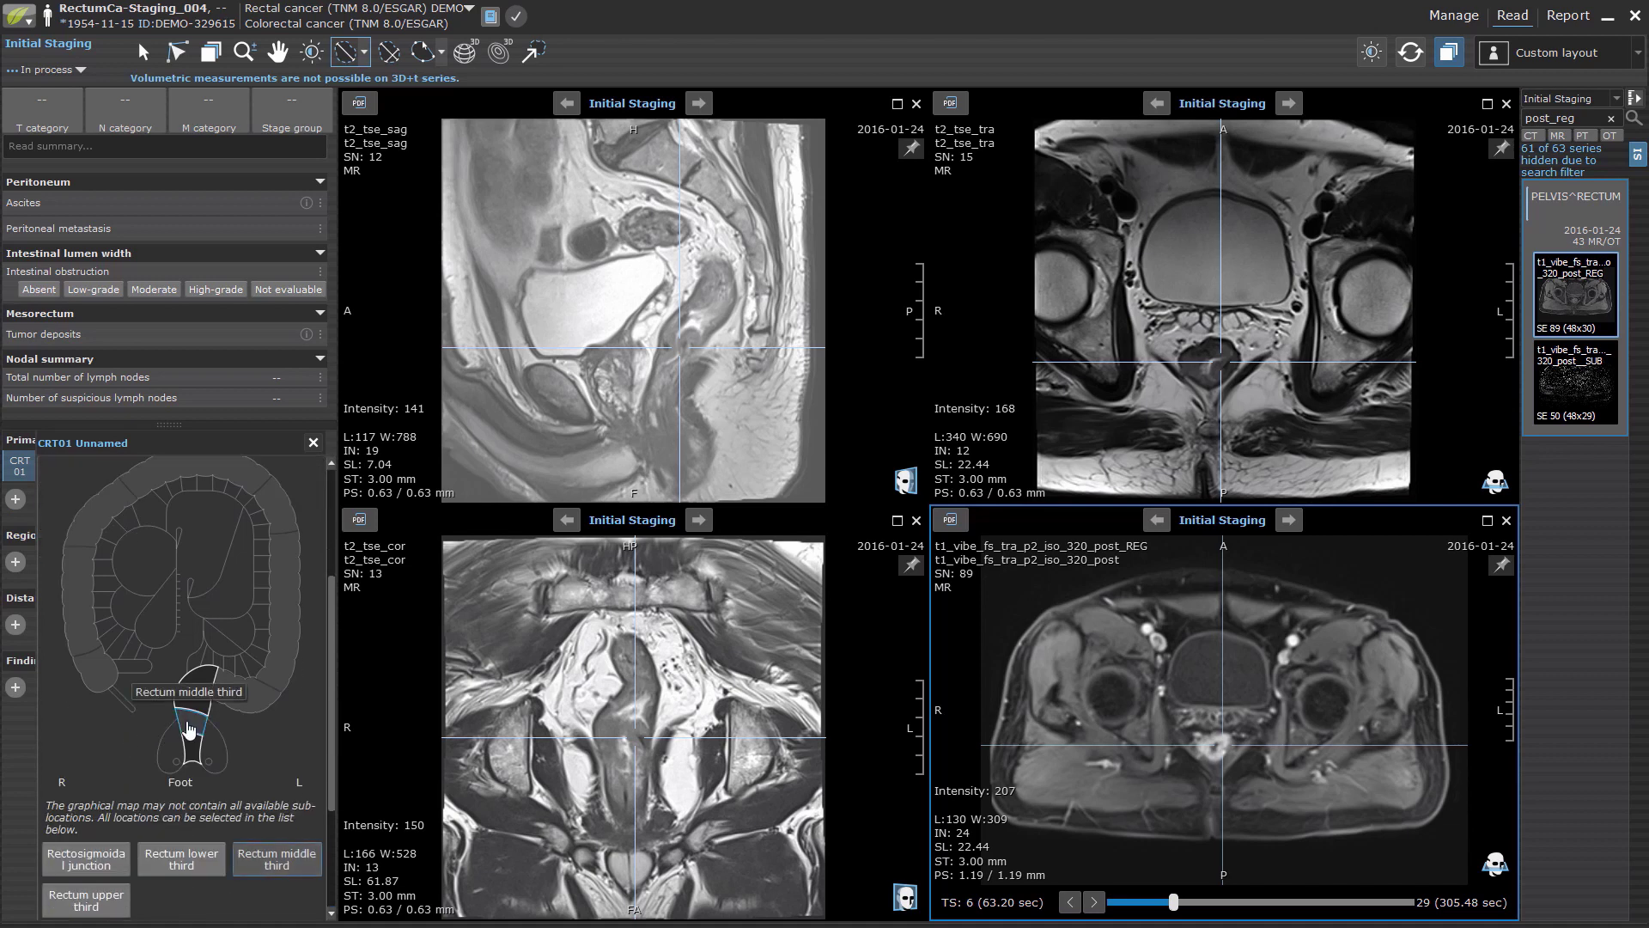
click(190, 729)
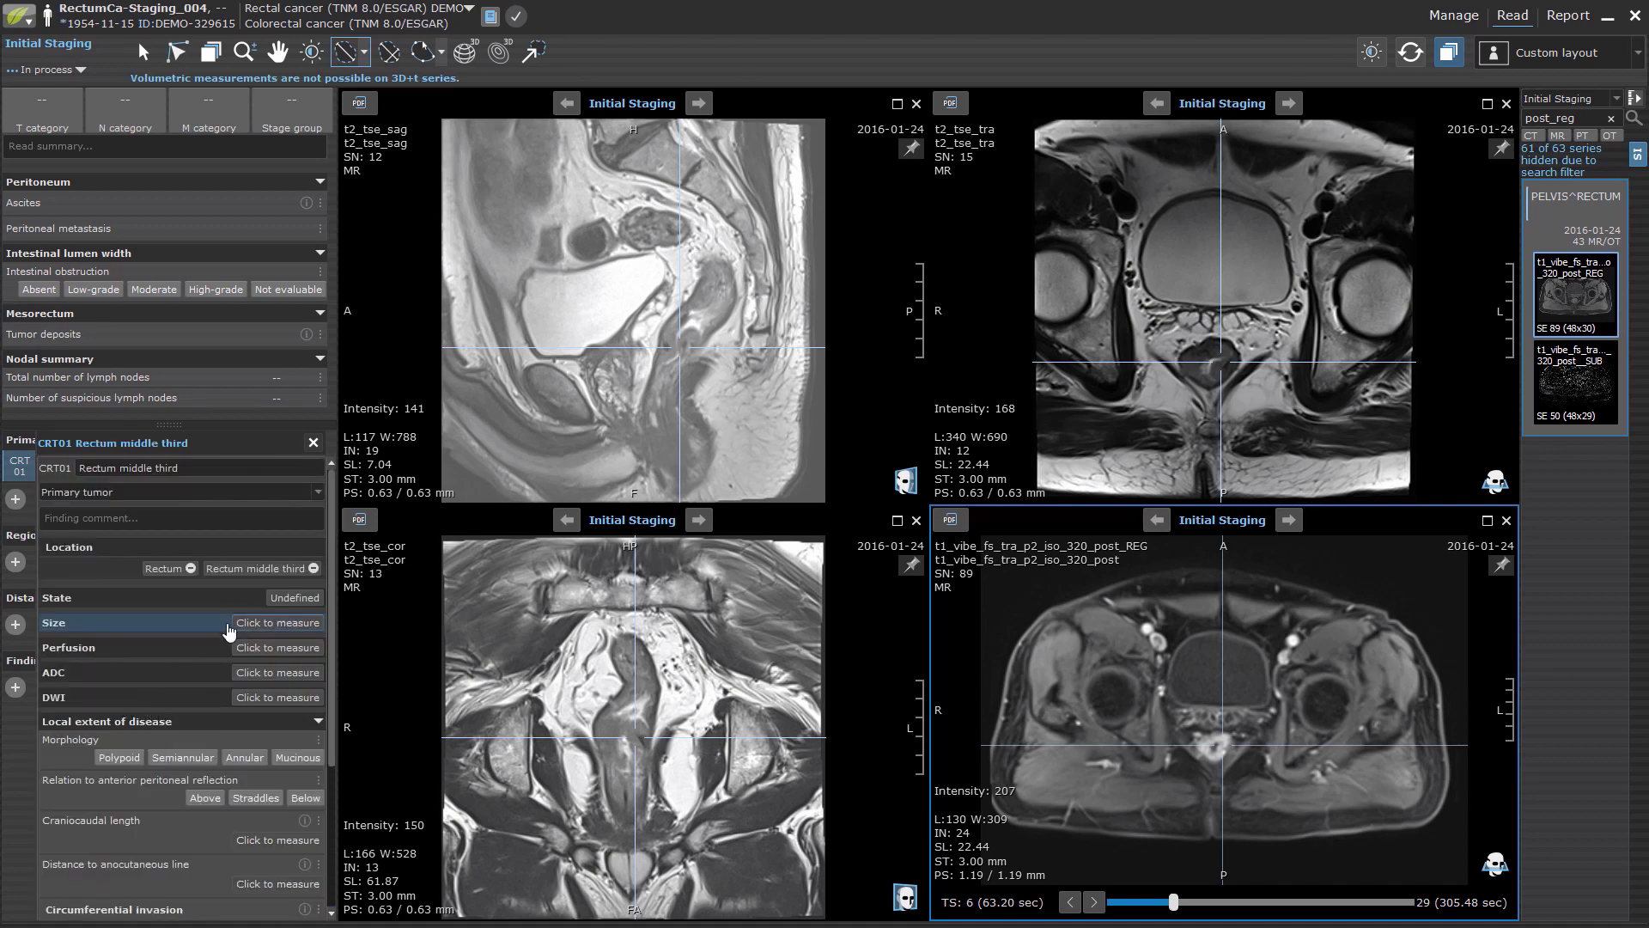
Measure the tumor's size by outlining it freehand on the enlarged axial t2_tse_tra series.
click(1182, 421)
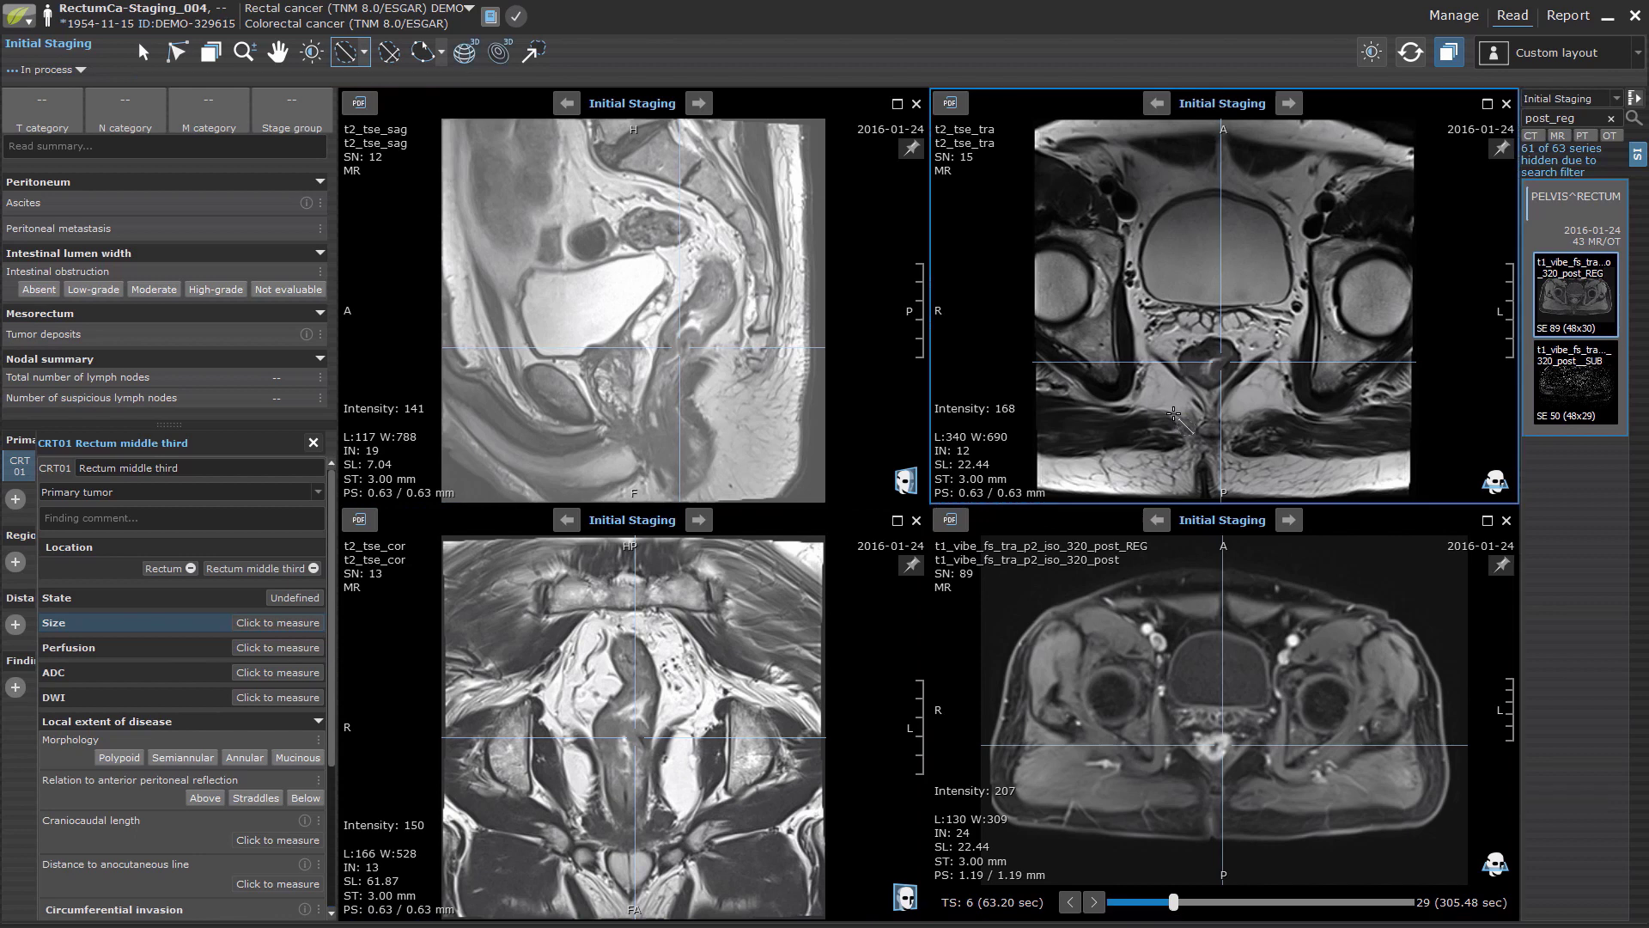
double_click(1183, 420)
scroll(889, 687, up, 5)
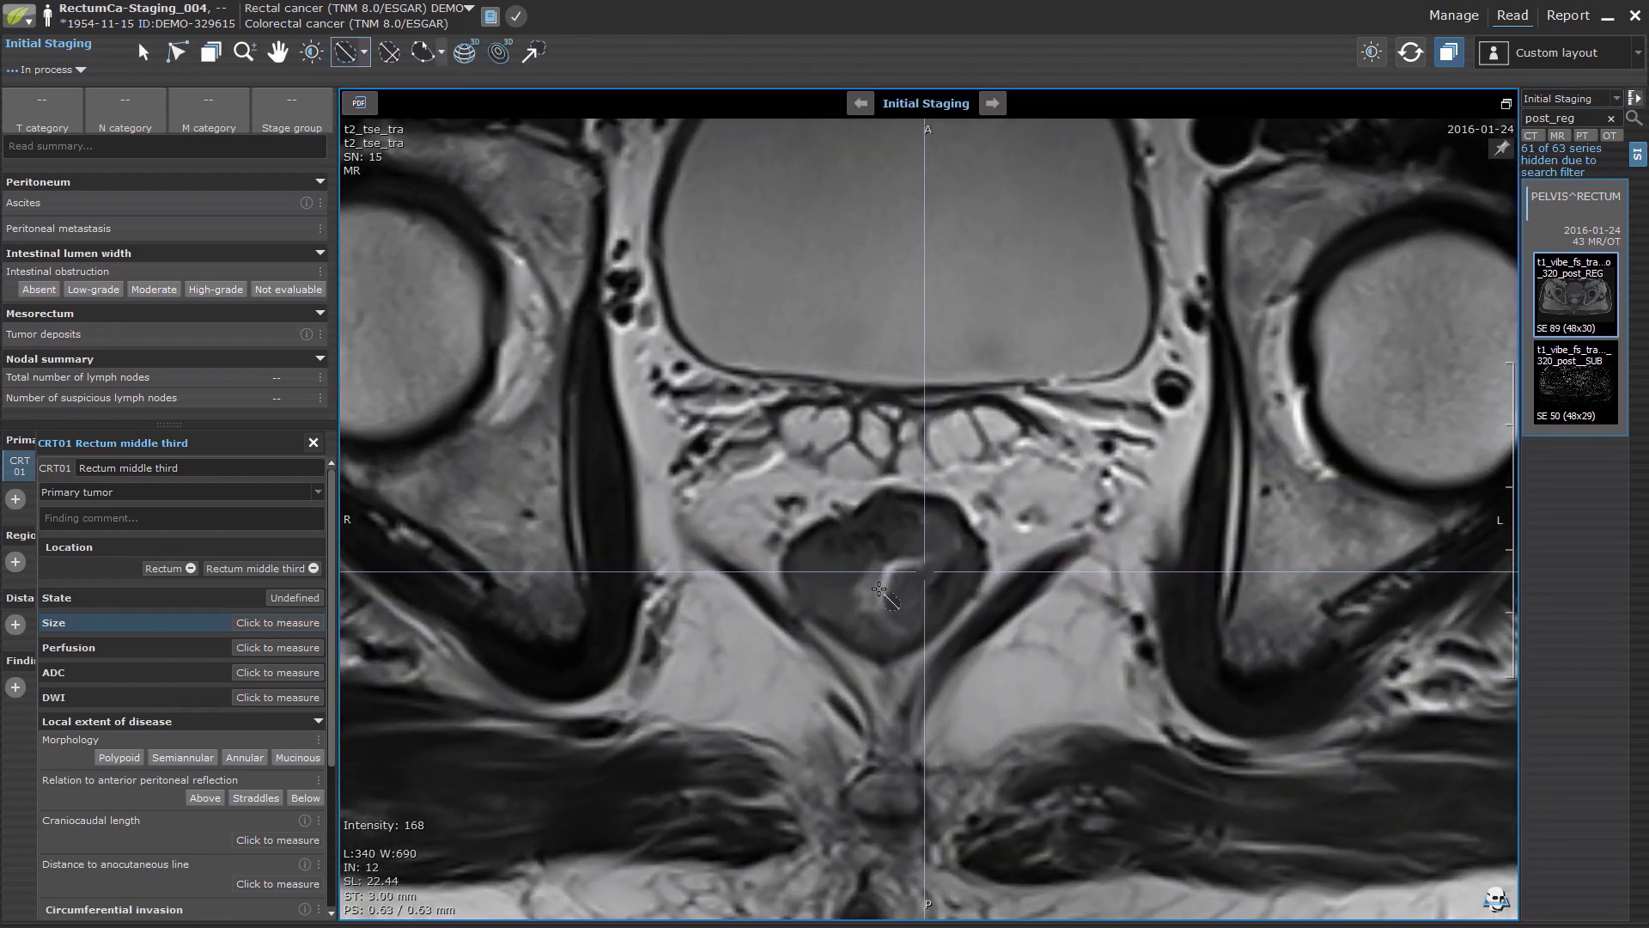
key(f)
mouse_move(820, 617)
mouse_down()
mouse_move(794, 590)
mouse_move(809, 535)
mouse_move(943, 513)
mouse_move(979, 554)
mouse_move(967, 606)
mouse_move(923, 634)
mouse_move(892, 606)
mouse_move(894, 574)
mouse_move(926, 560)
mouse_move(884, 563)
mouse_move(855, 627)
mouse_move(832, 623)
mouse_up()
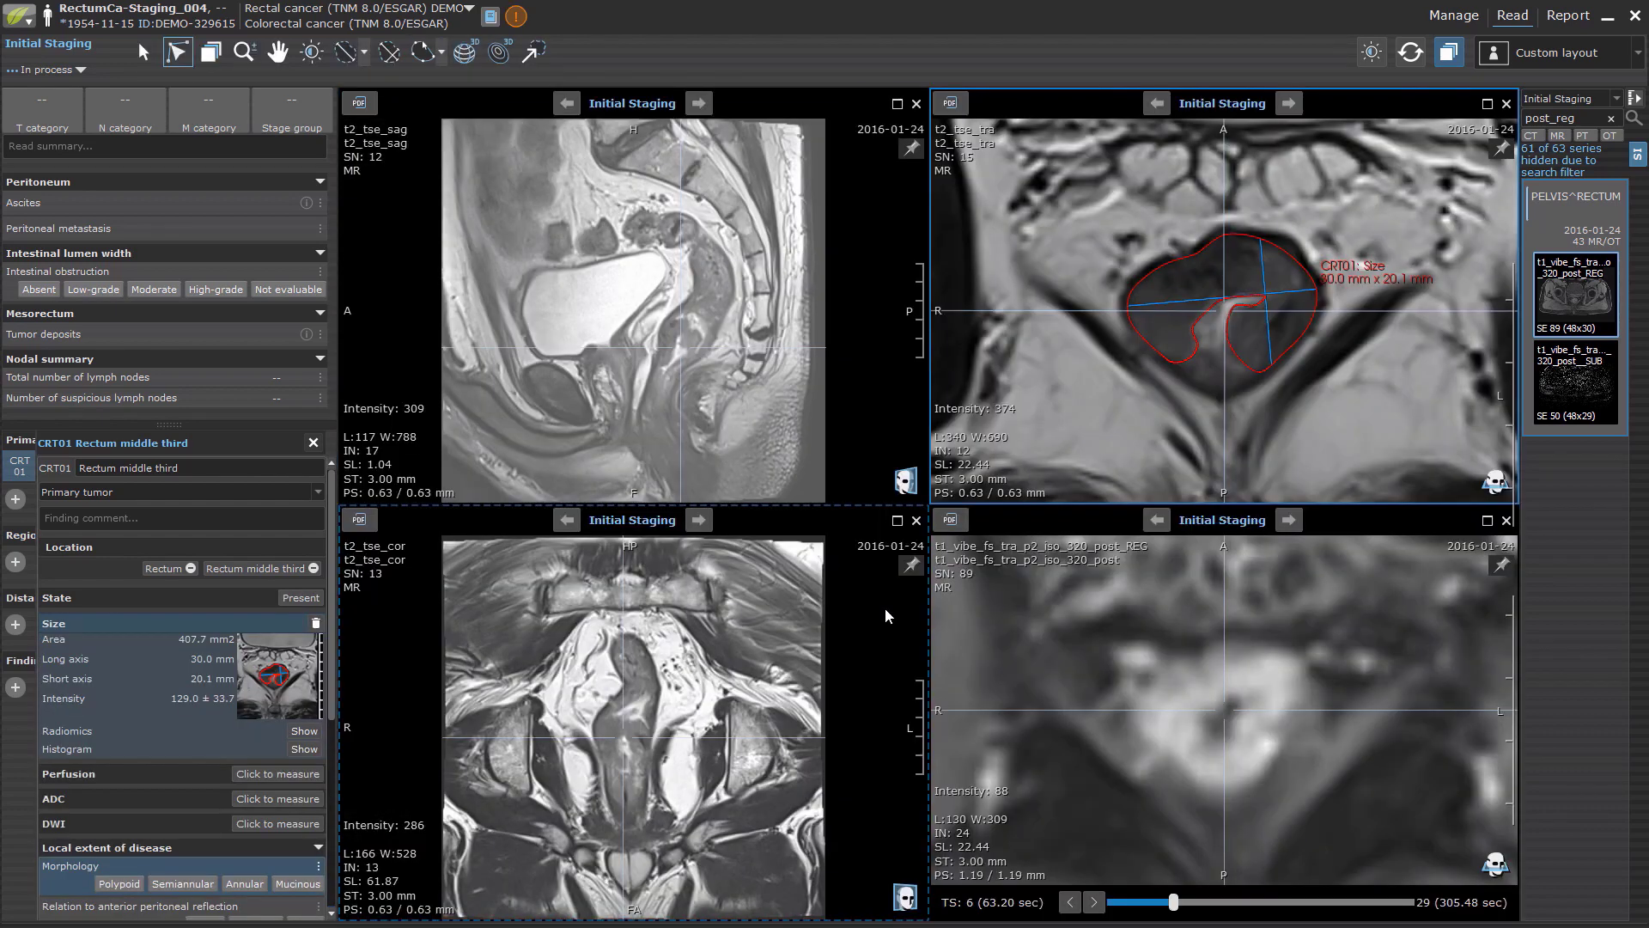
Set the tumor's morphology to Semiannular and its relation to the anterior peritoneal reflection to Below.
scroll(190, 805, down, 3)
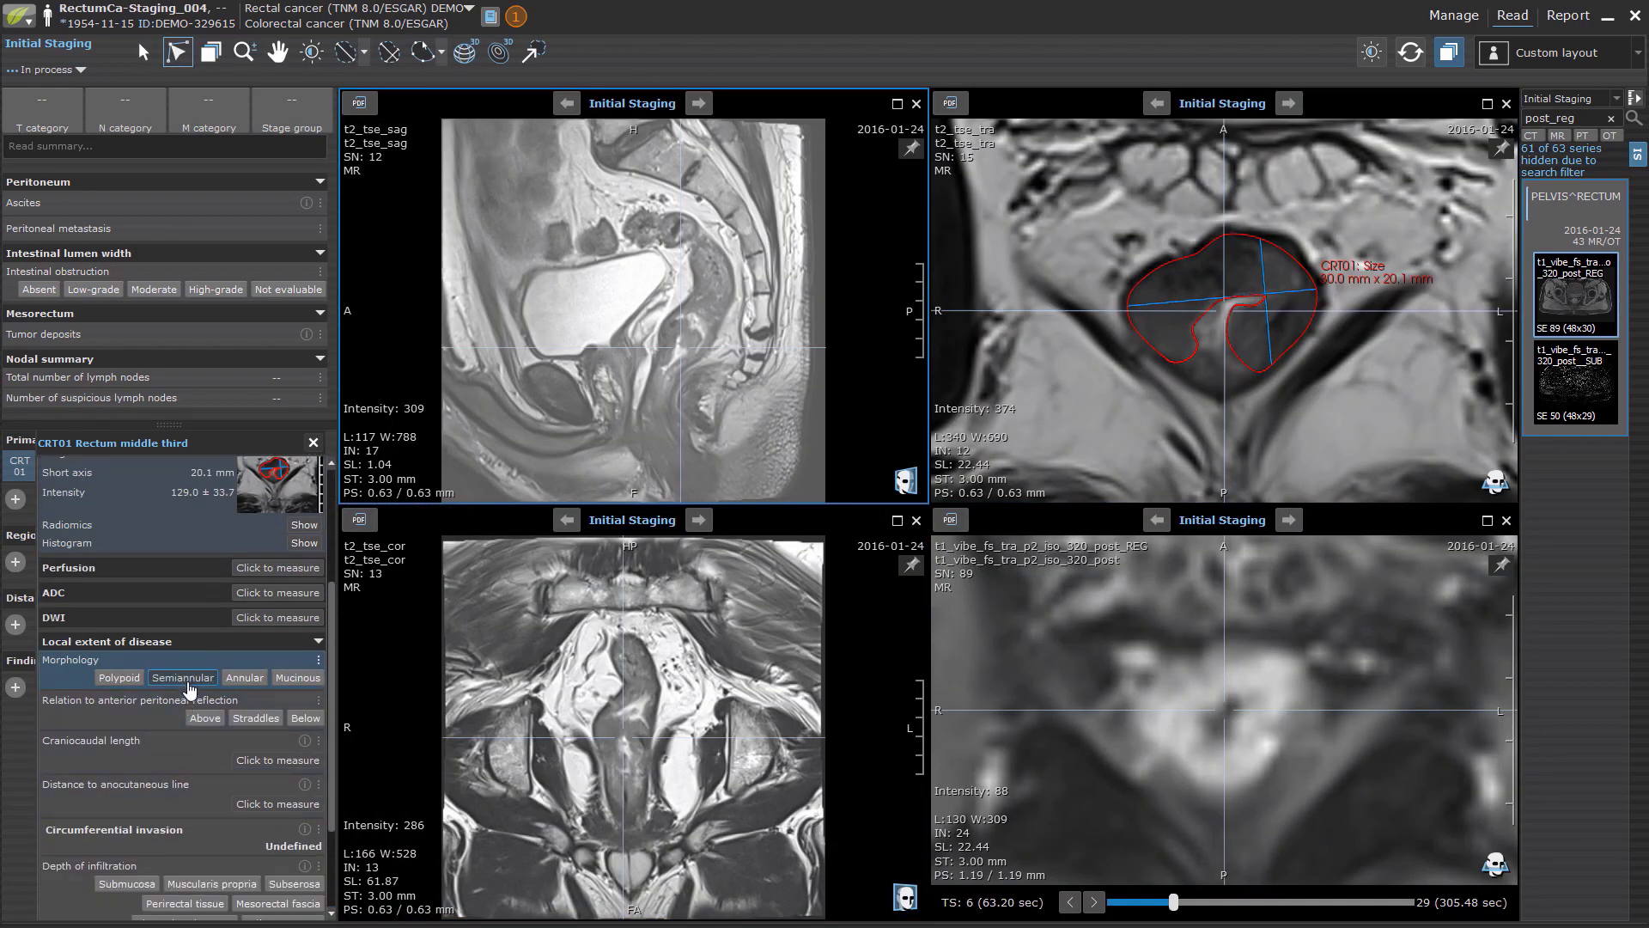
click(301, 720)
Measure the tumor's craniocaudal length and its distance to the anocutaneous line on the sagittal t2_tse_sag series.
click(238, 752)
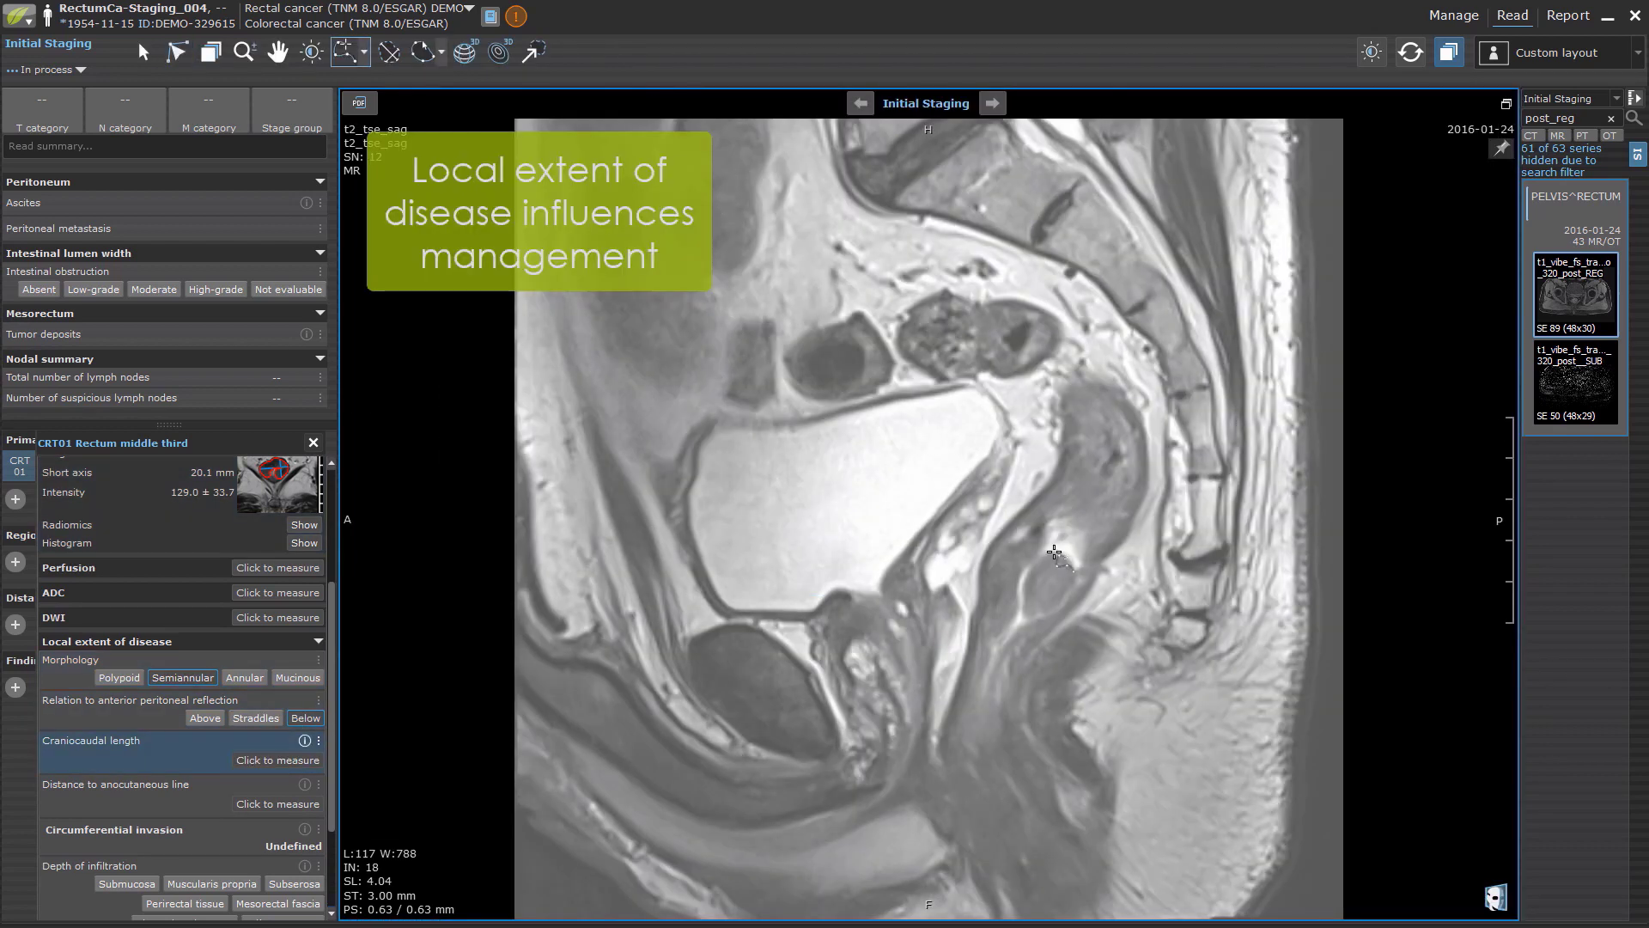
mouse_move(1056, 544)
mouse_down()
mouse_move(994, 655)
mouse_move(983, 718)
mouse_move(995, 777)
mouse_move(1041, 846)
mouse_up()
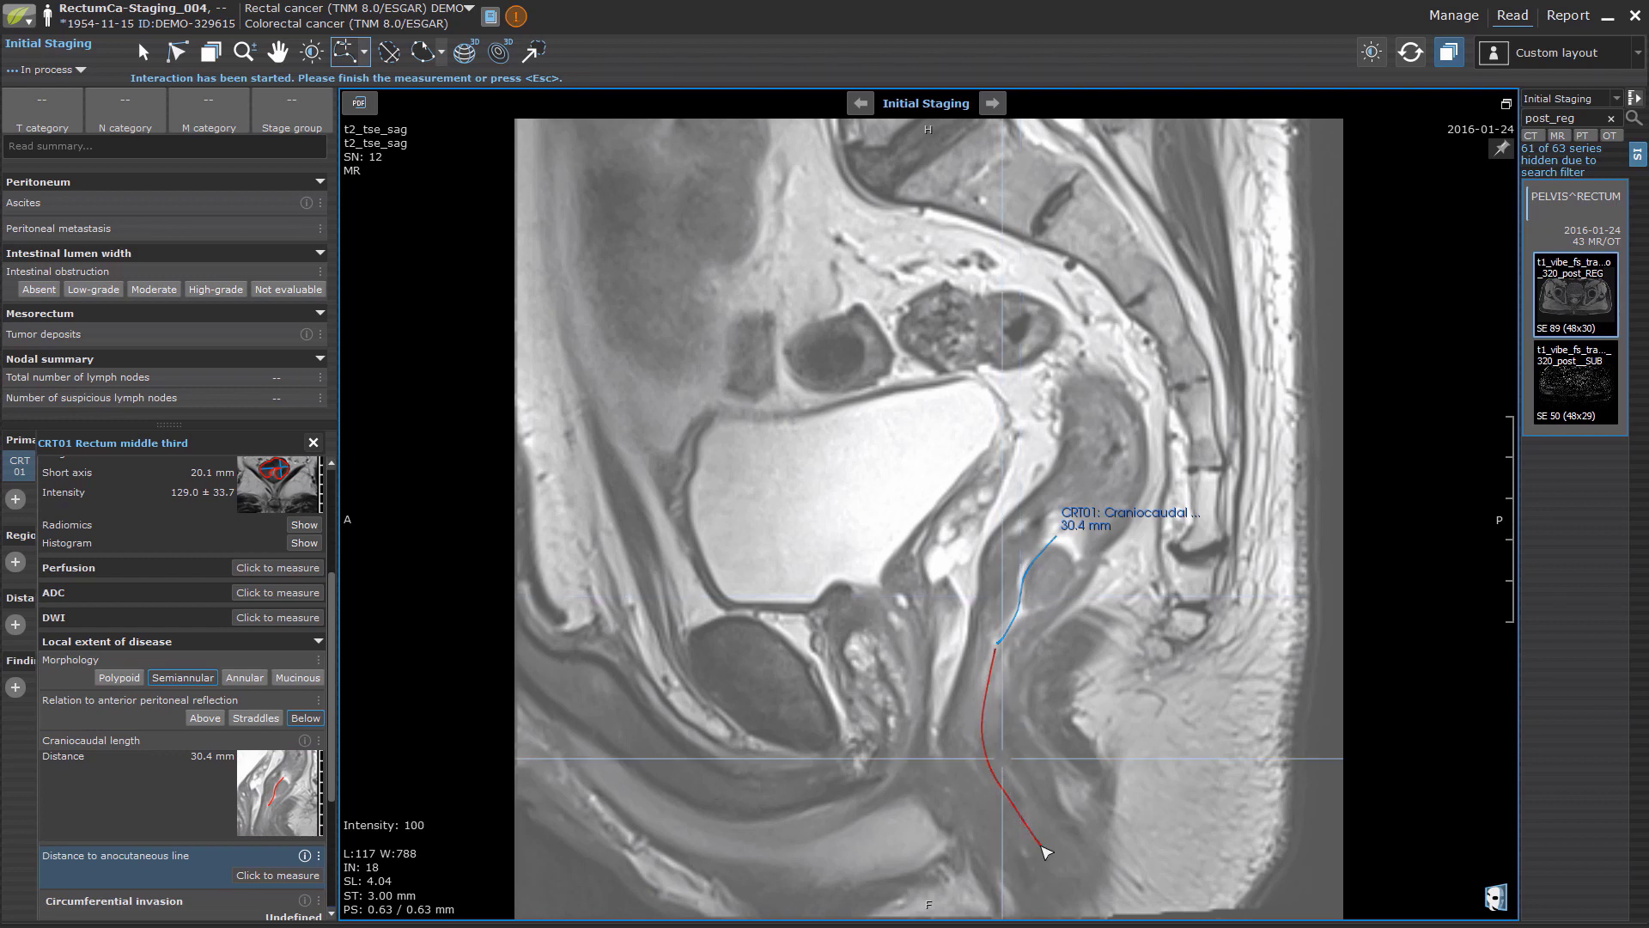
Mark the circumferential invasion from 7 to 5 o'clock and set the depth of infiltration to Muscularis propria.
scroll(202, 772, down, 3)
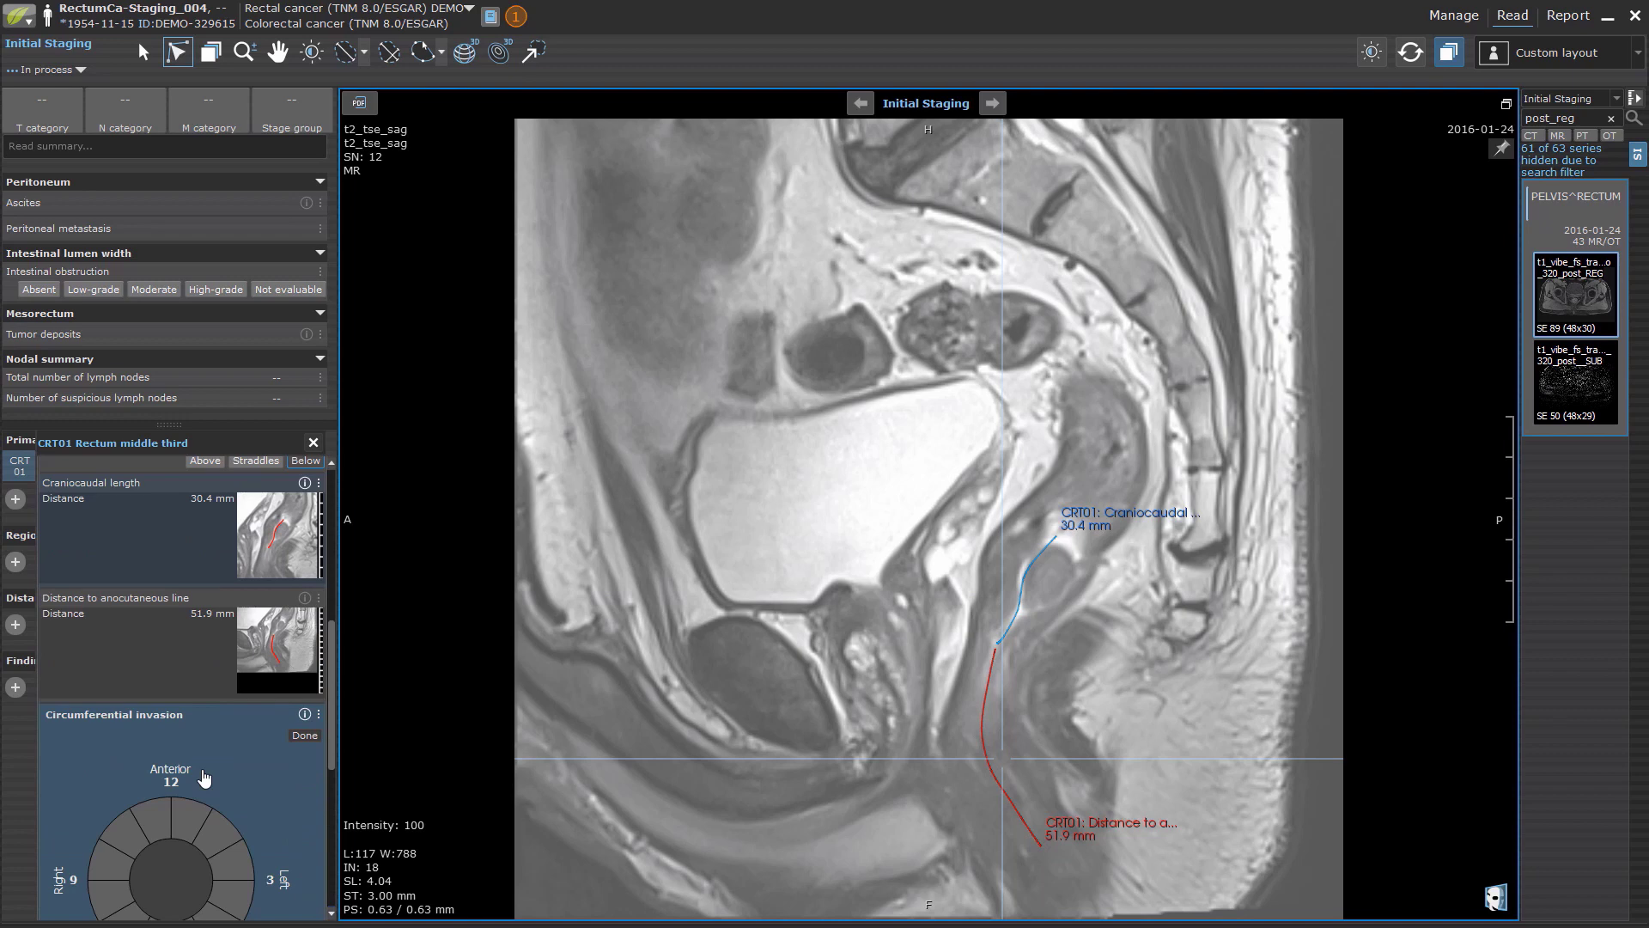
click(202, 768)
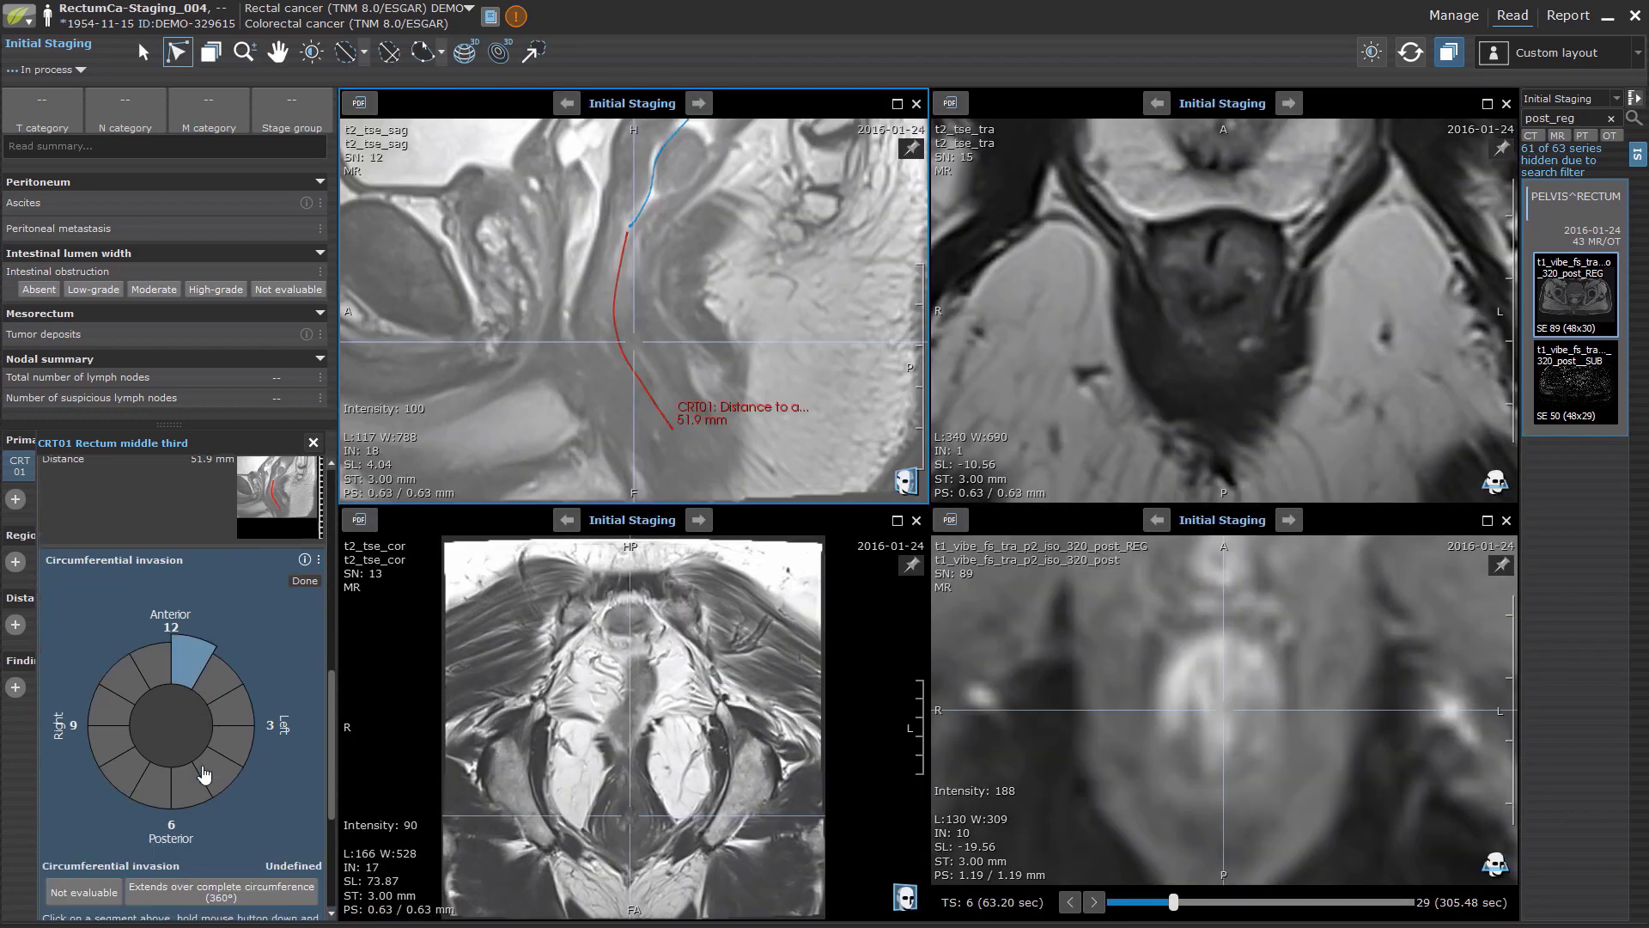
mouse_move(215, 623)
mouse_down()
mouse_move(232, 604)
mouse_move(200, 511)
mouse_move(107, 537)
mouse_move(105, 601)
mouse_move(130, 618)
mouse_up()
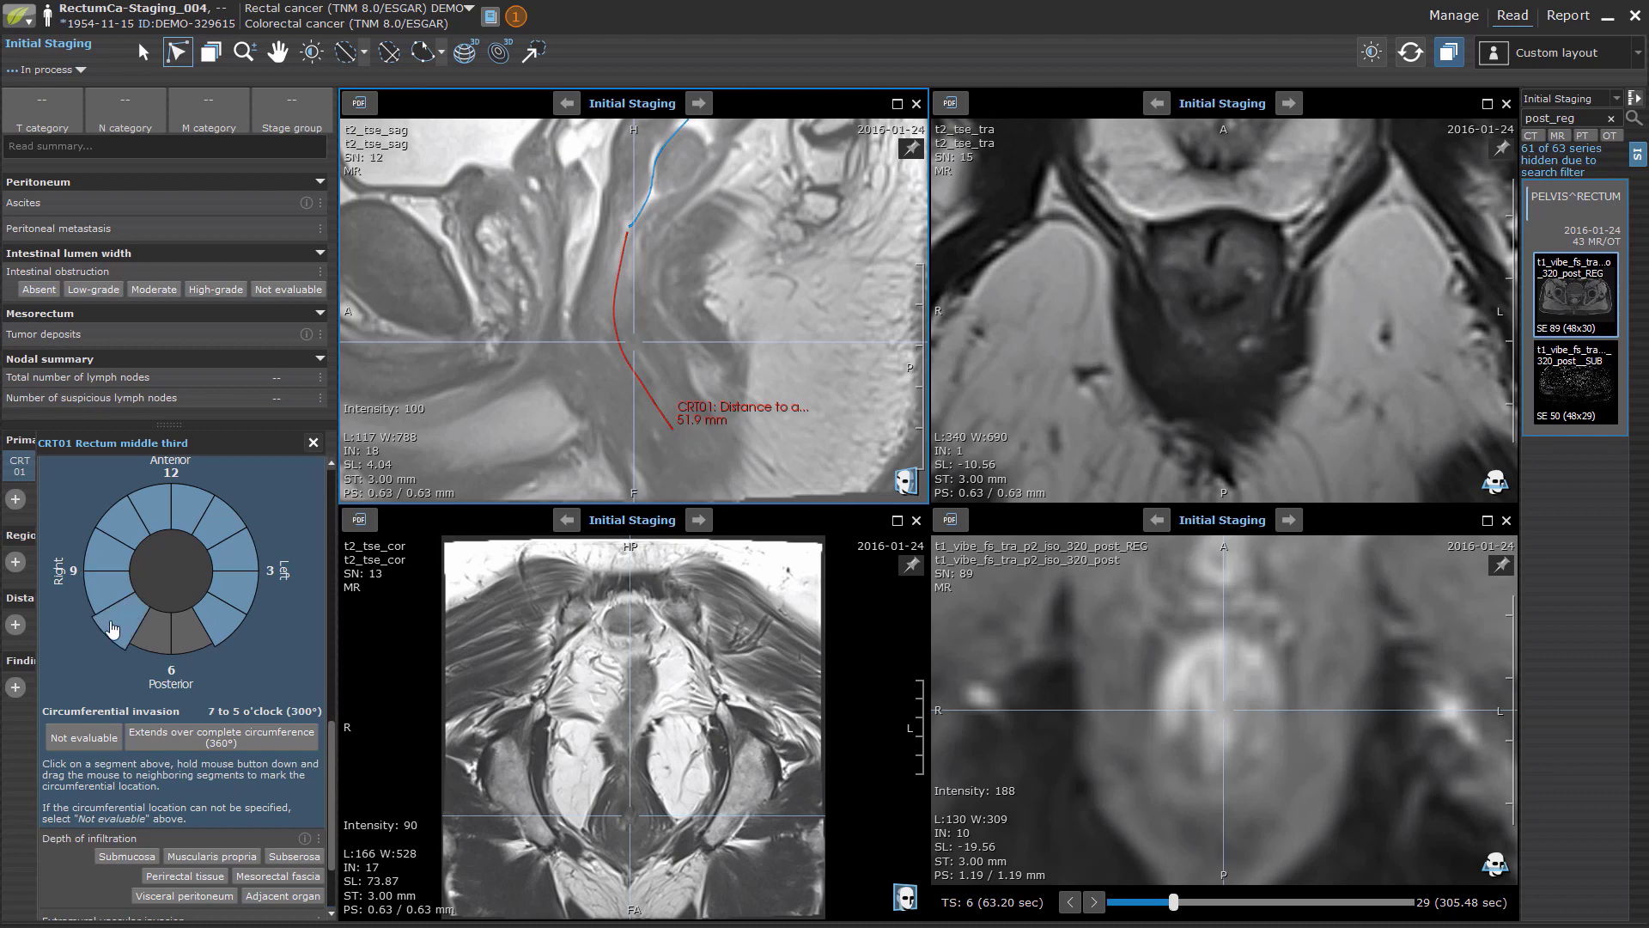
scroll(107, 640, down, 2)
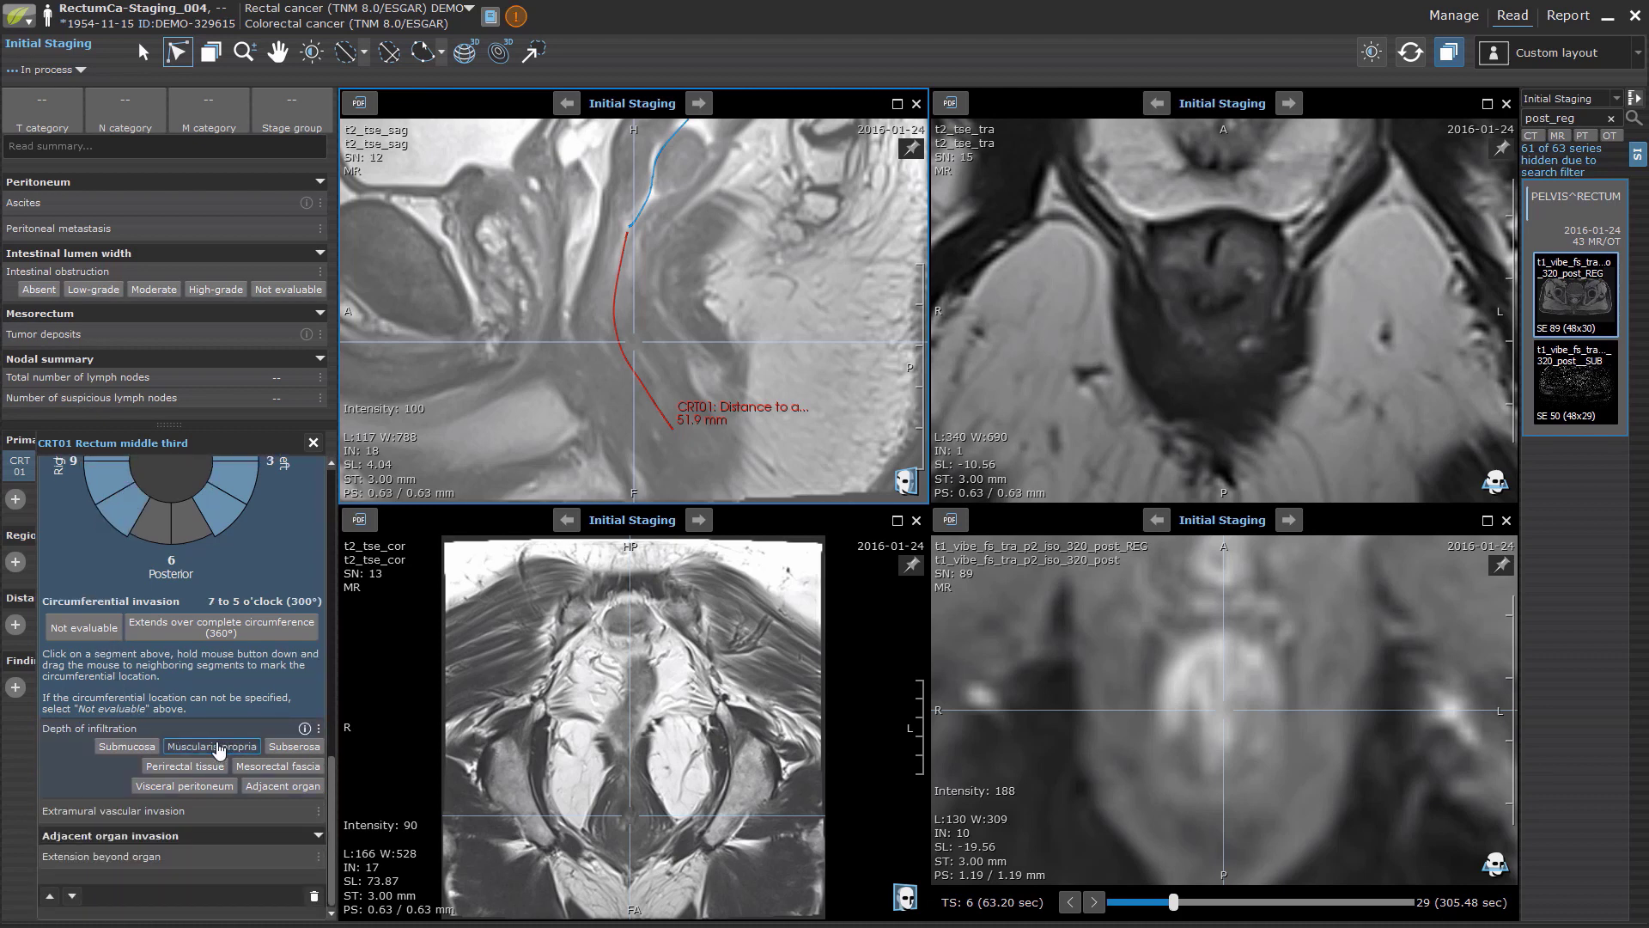
click(213, 748)
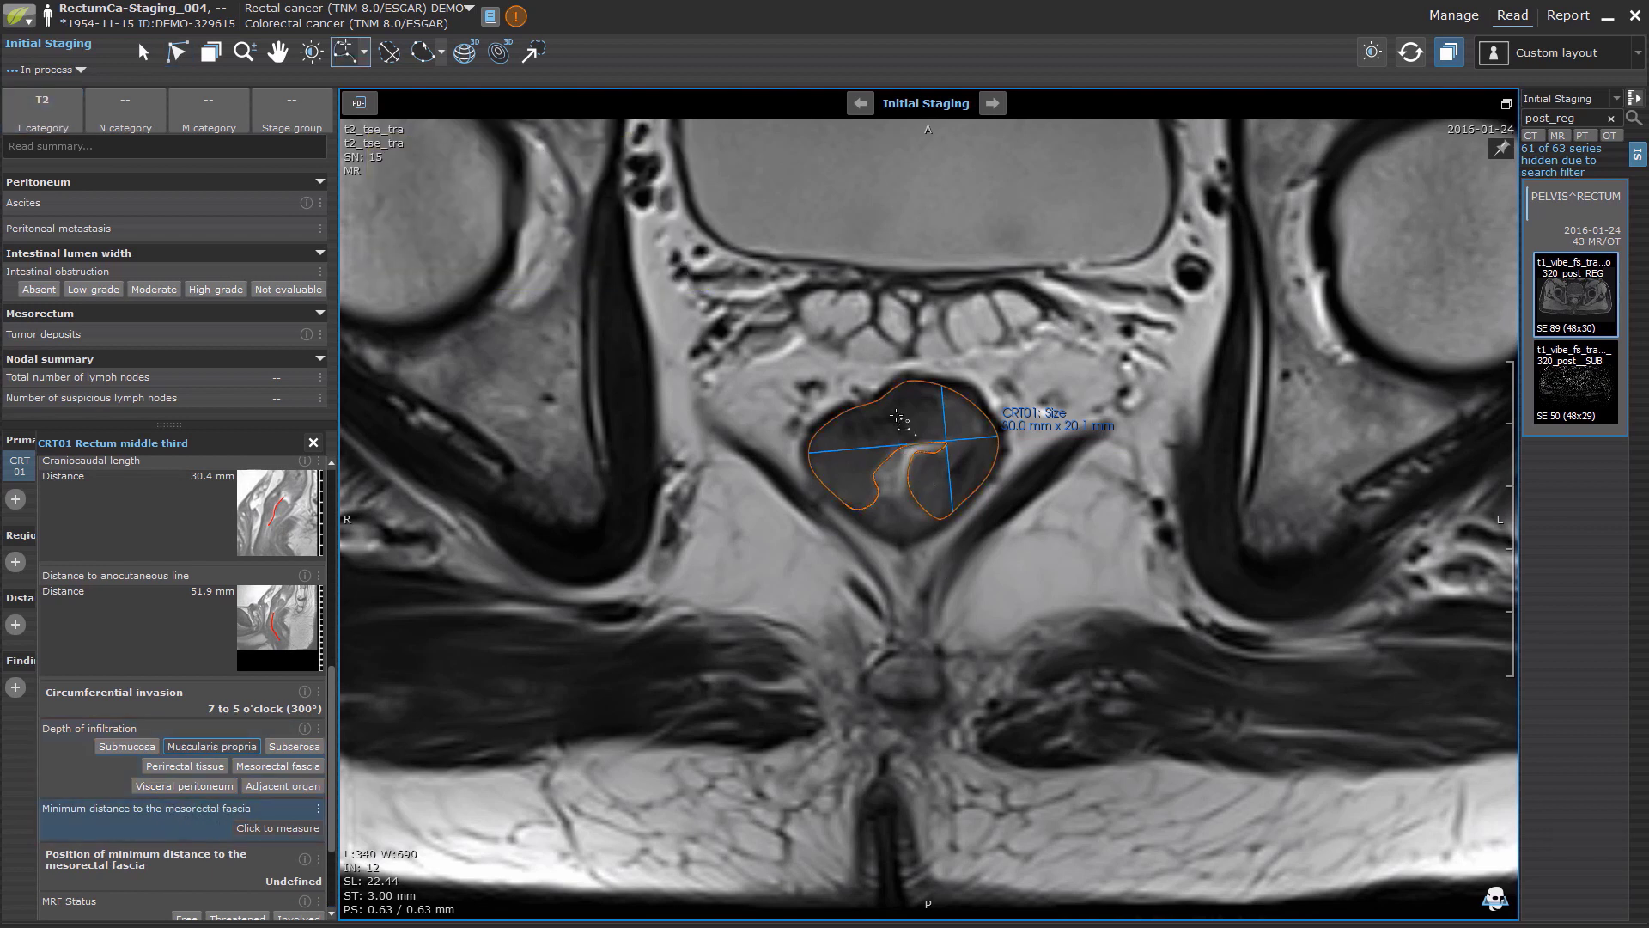
Measure the minimum distance from the tumor's anterior edge to the mesorectal fascia on the axial series.
click(916, 376)
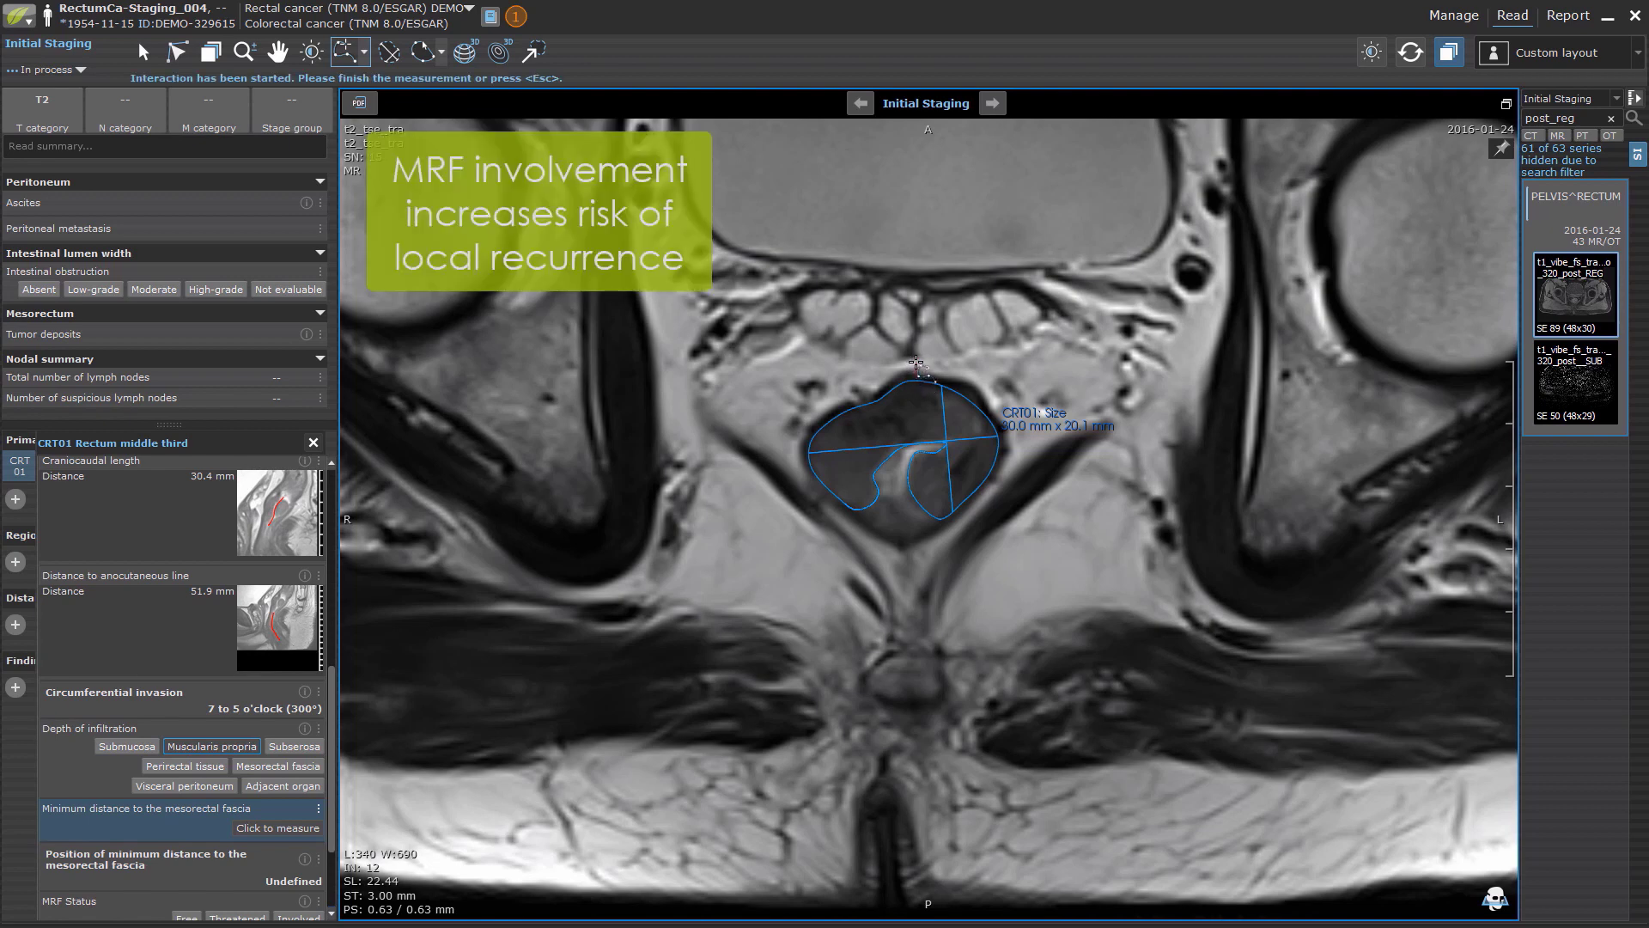
click(915, 363)
click(919, 367)
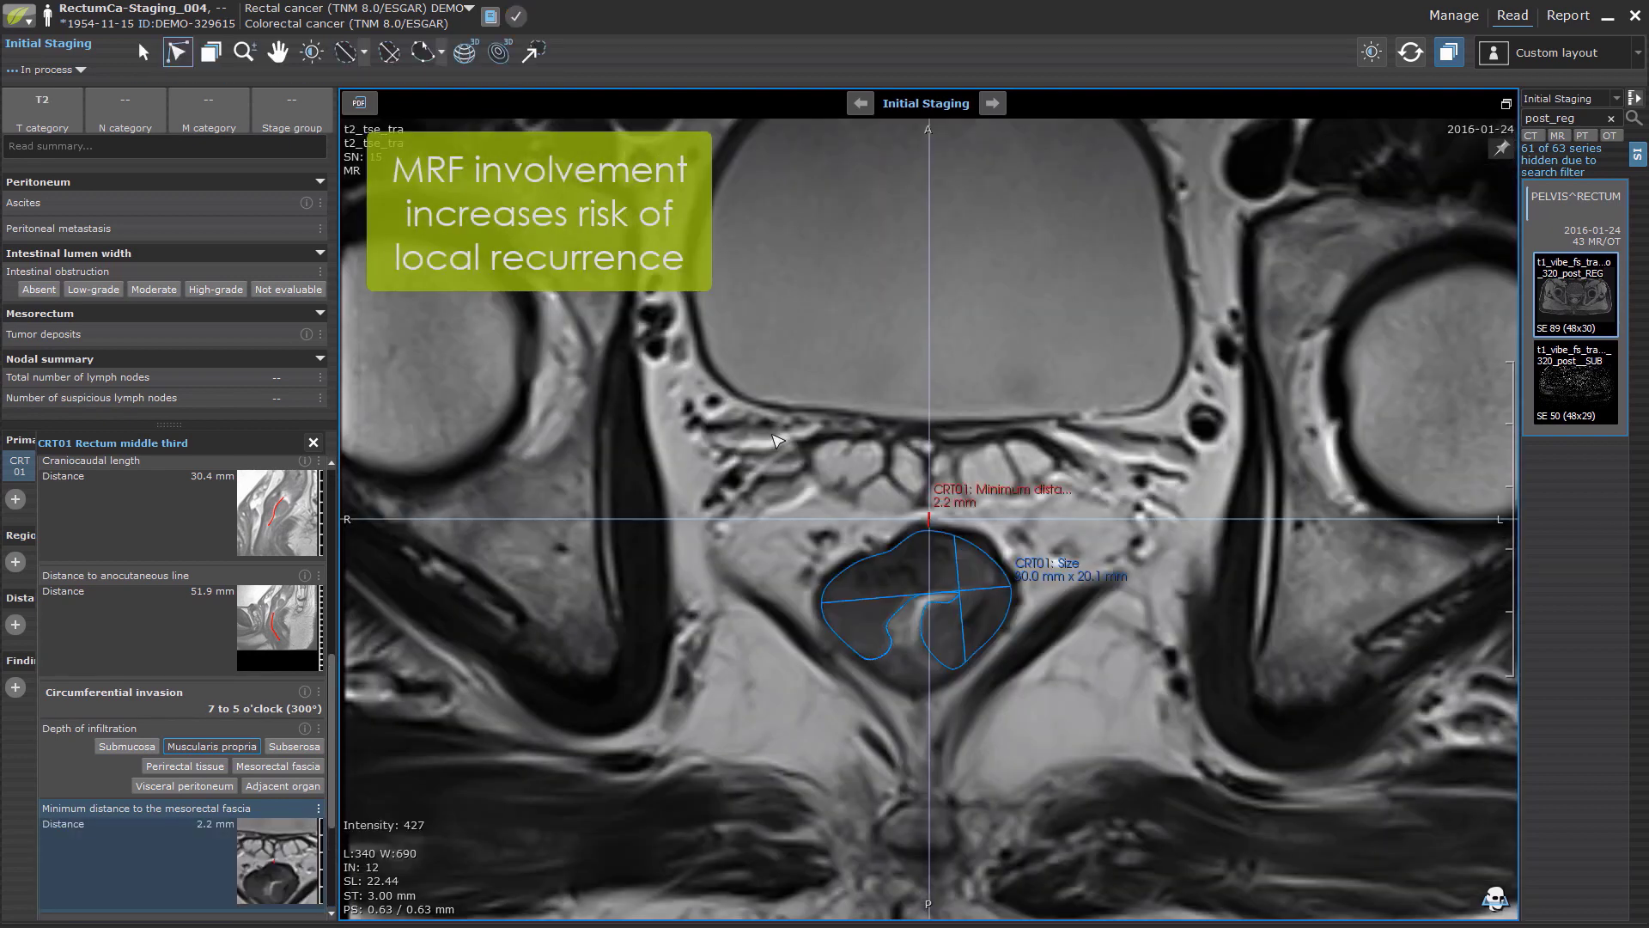
Set the position of minimum distance to the mesorectal fascia to 11 to 12 o'clock.
scroll(306, 694, down, 2)
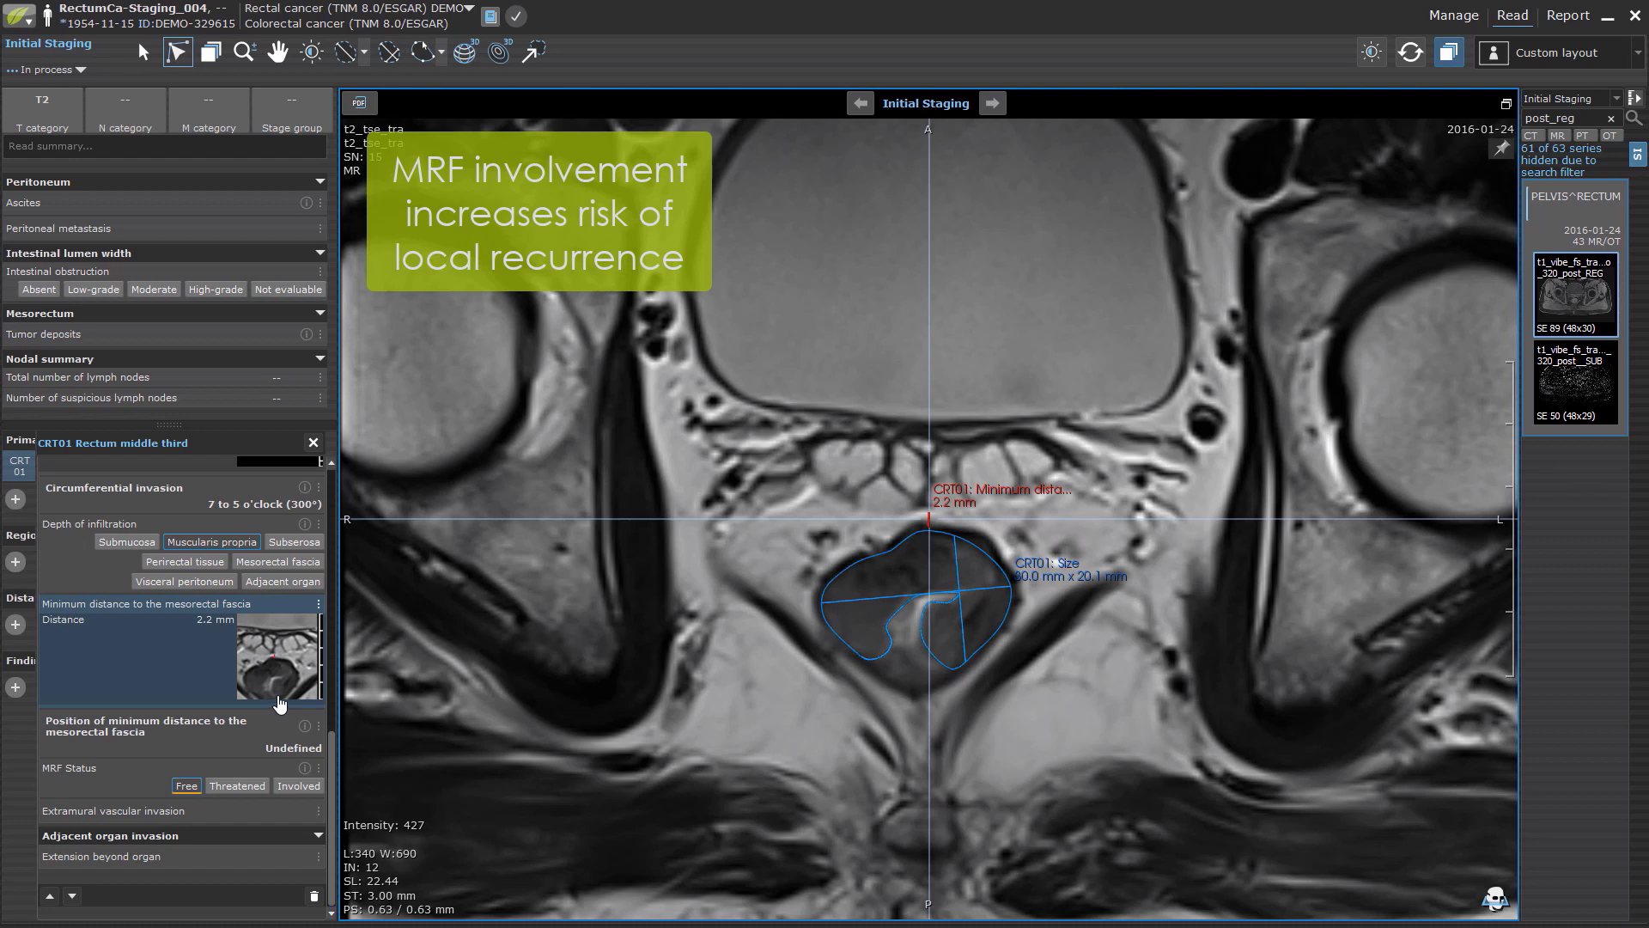
click(267, 737)
click(165, 687)
Mark extramural vascular invasion and extension beyond organ as not present, and close the primary tumor finding.
scroll(272, 646, down, 3)
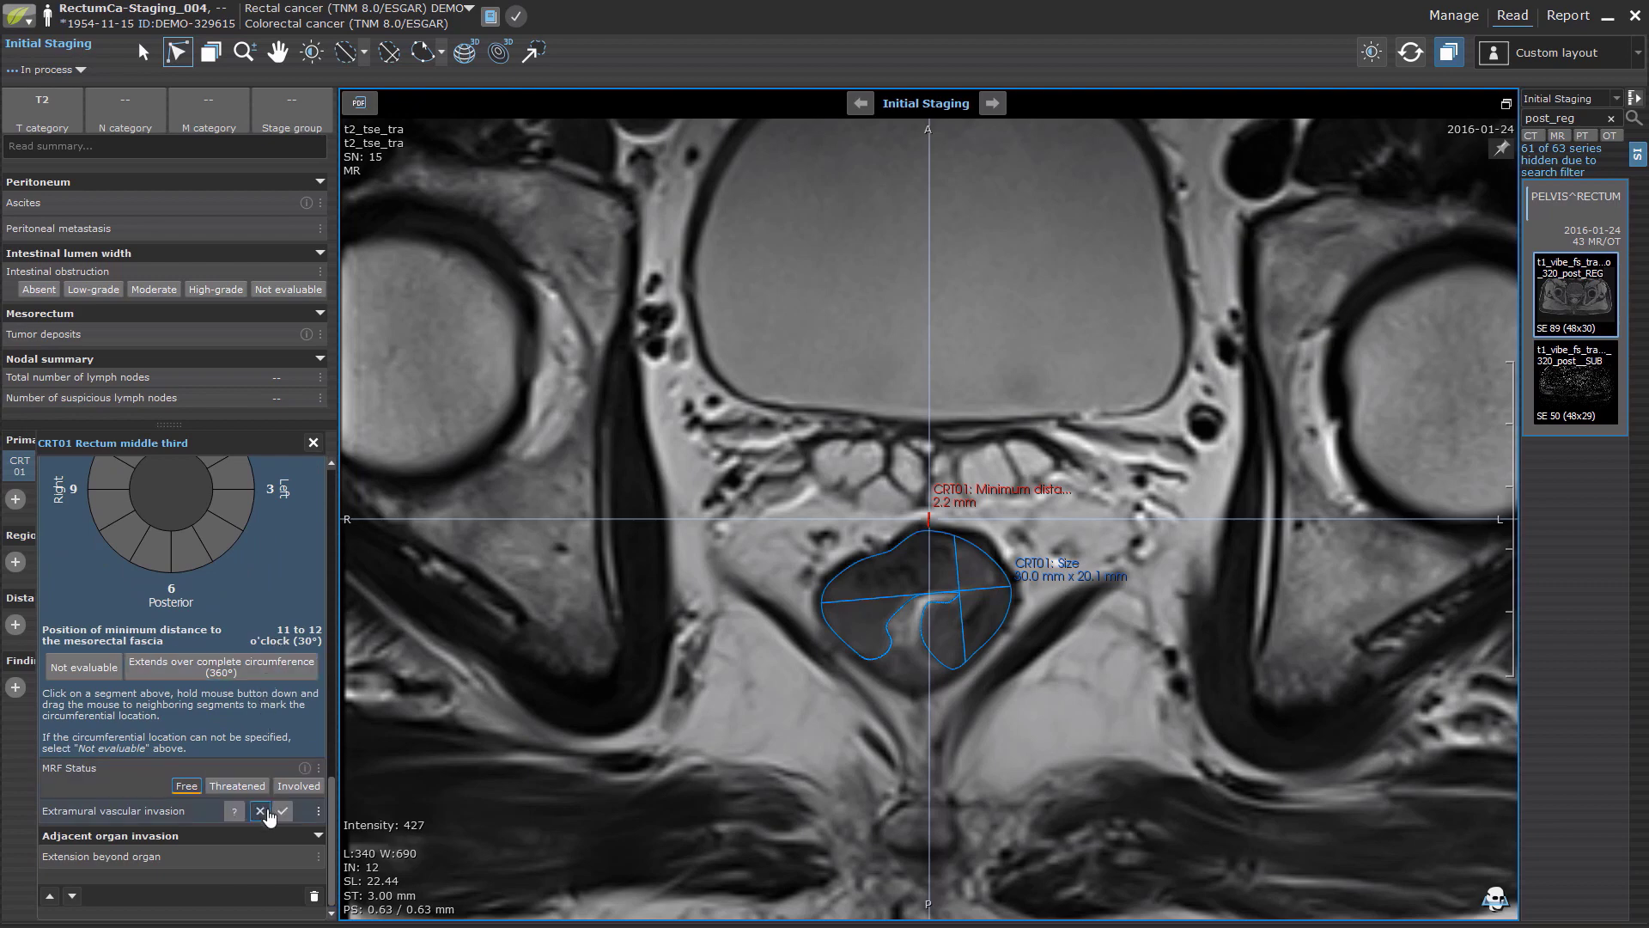
click(258, 811)
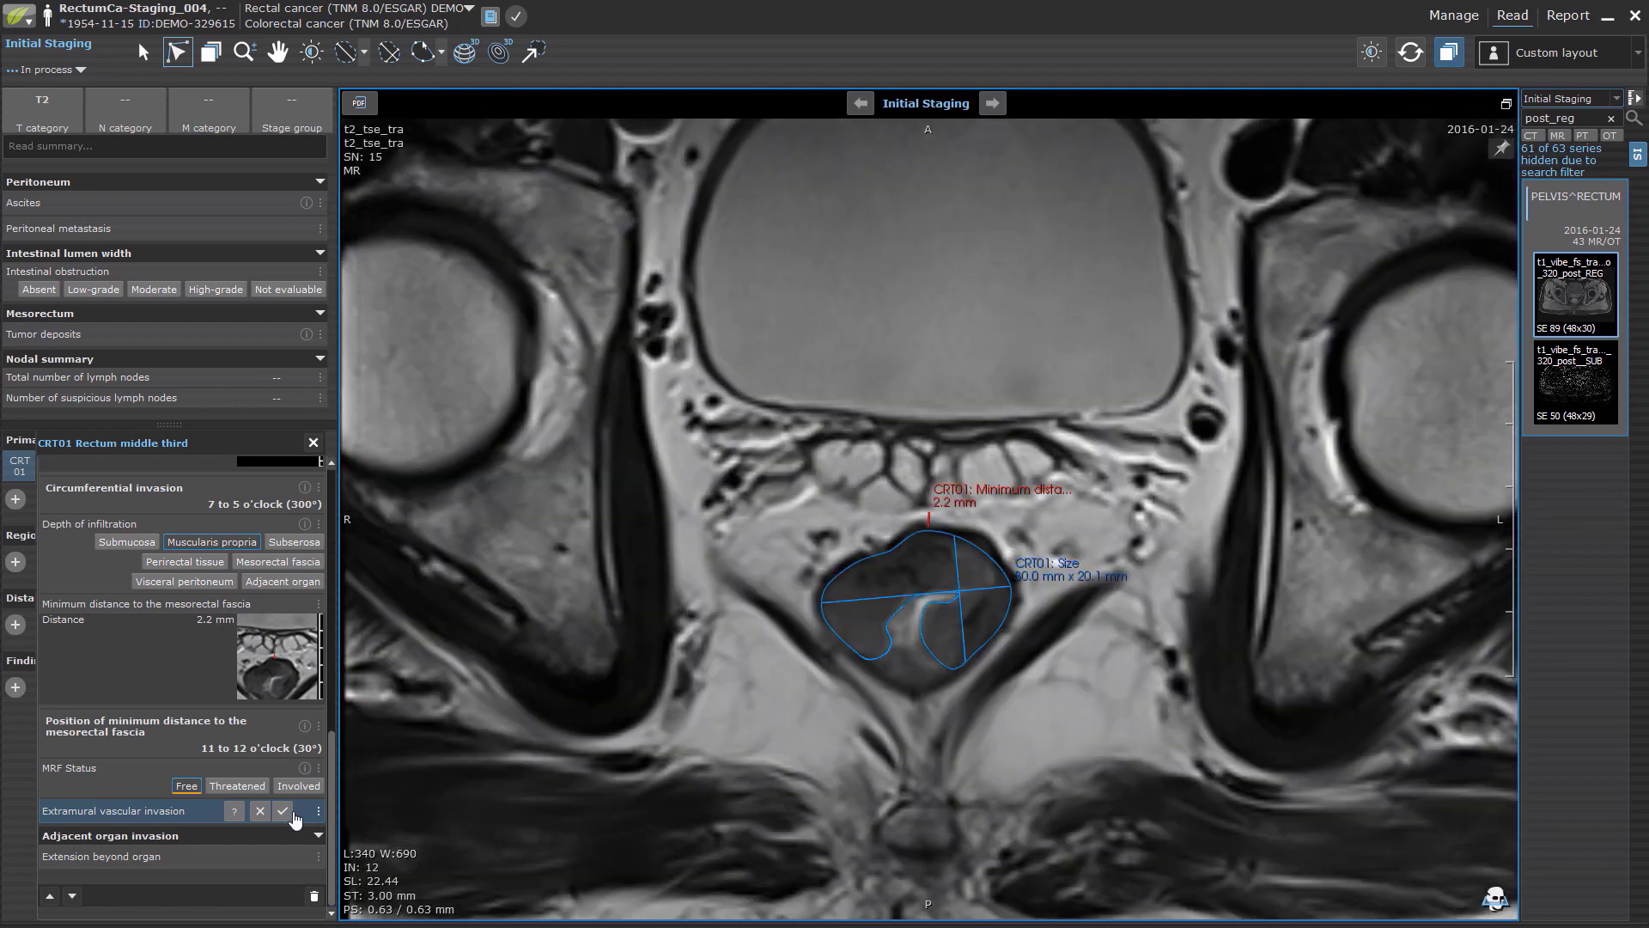
click(259, 811)
click(259, 857)
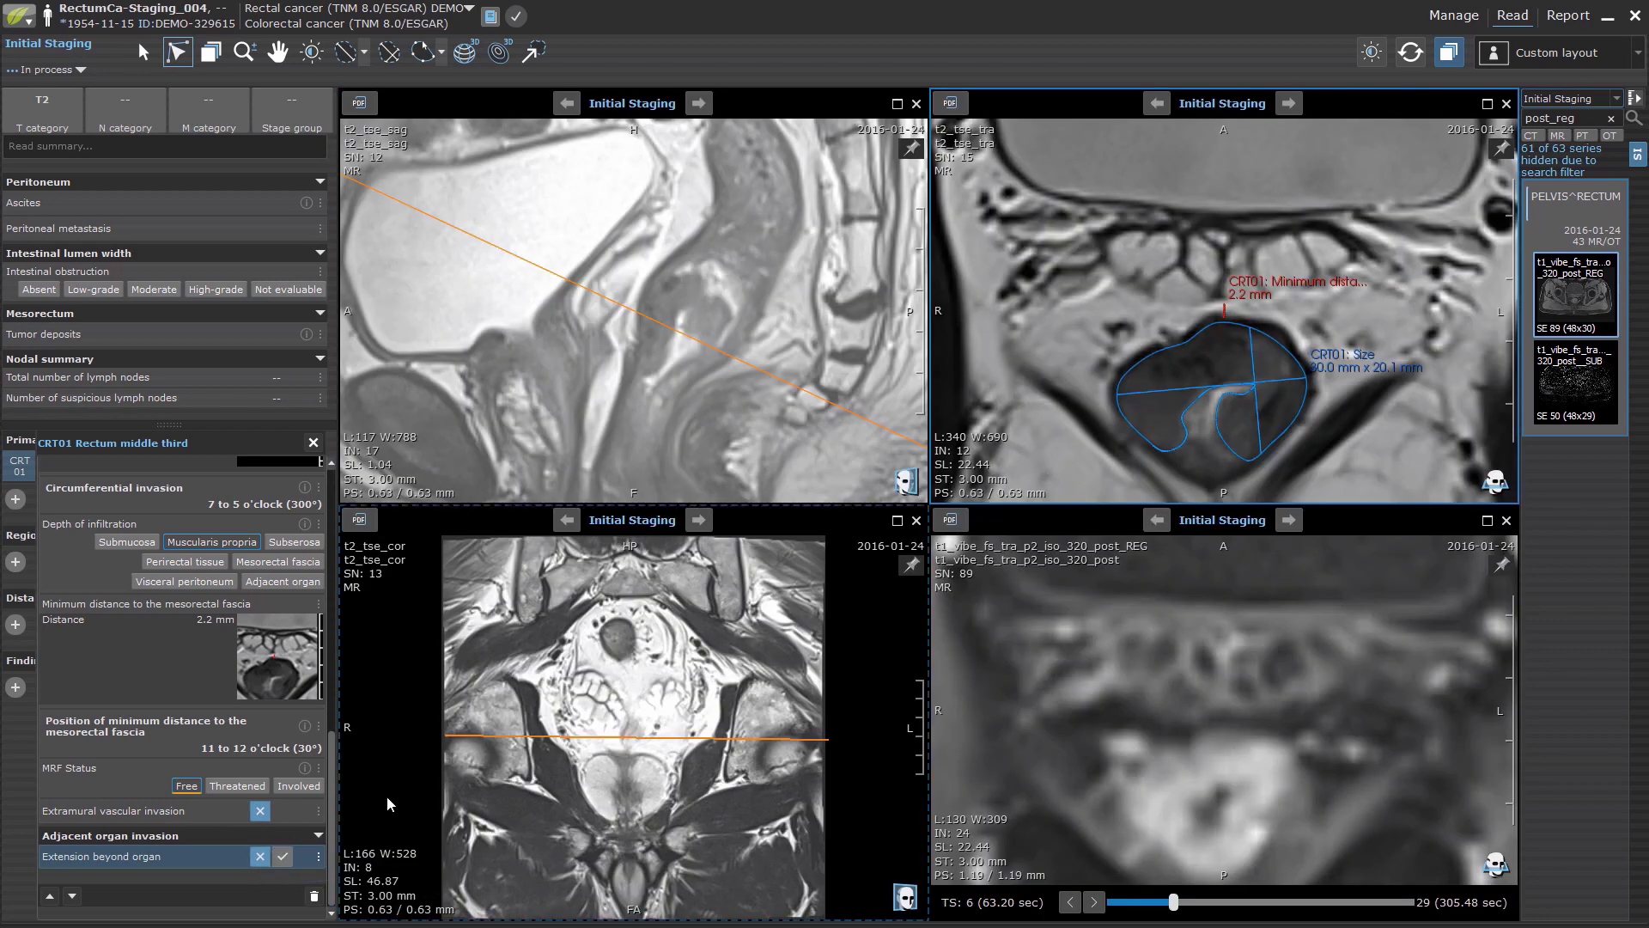
click(313, 442)
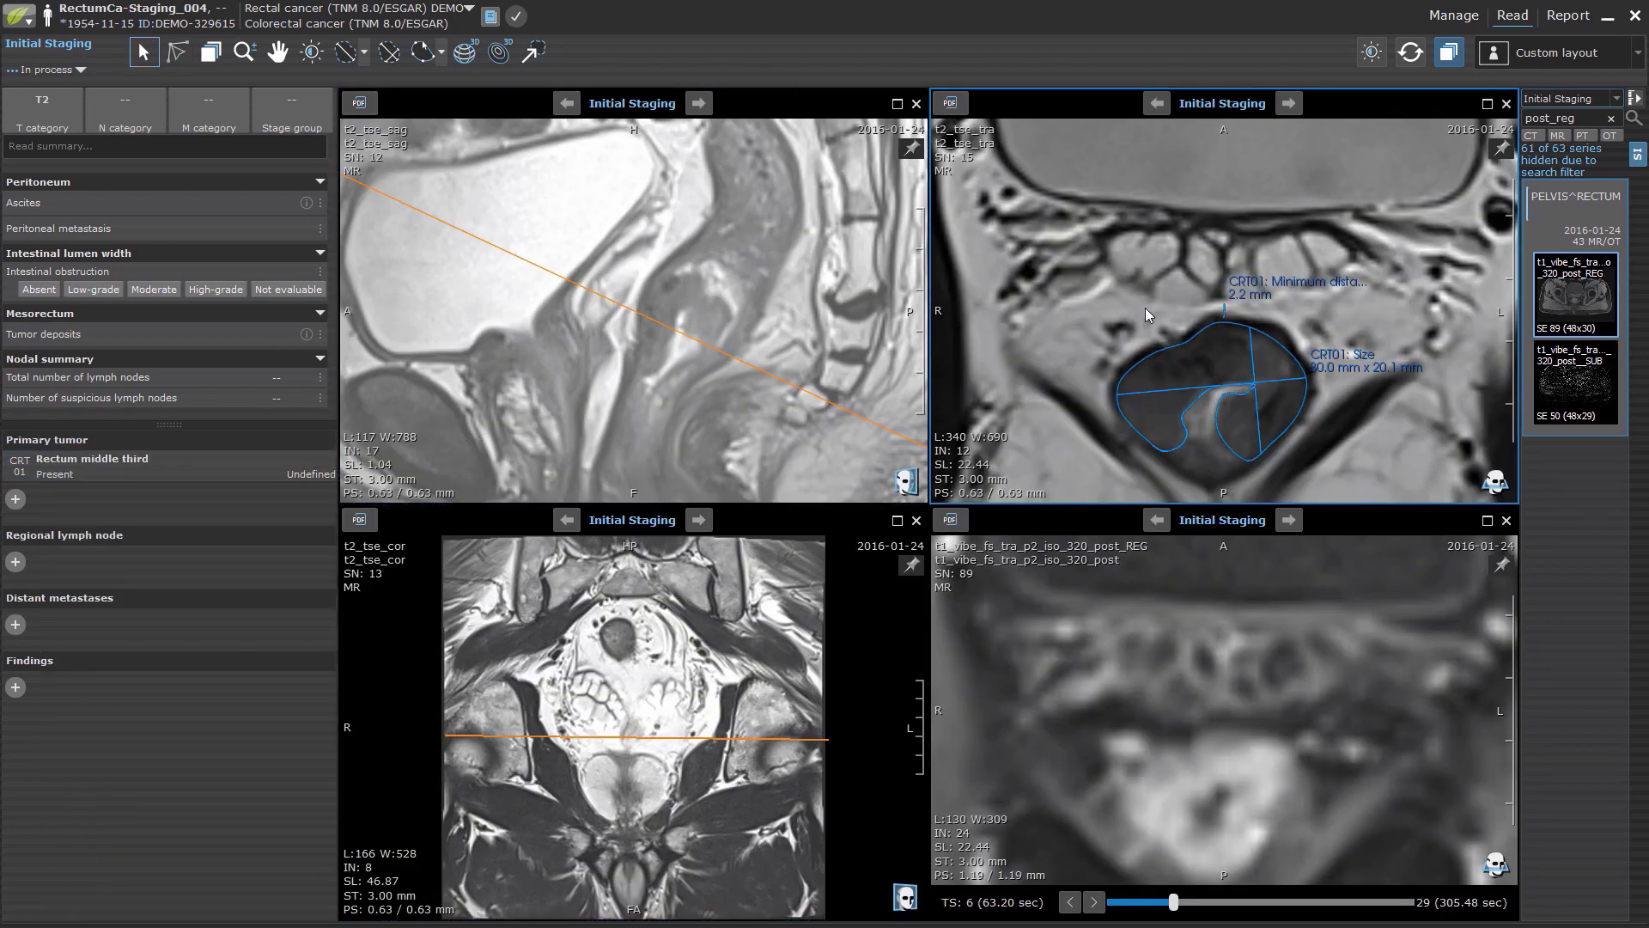
Add a regional lymph node finding and measure both axes of the small node beside the rectum on the axial series.
scroll(1146, 306, up, 1)
scroll(1153, 322, down, 1)
scroll(1152, 323, down, 1)
scroll(1153, 323, down, 1)
double_click(1075, 369)
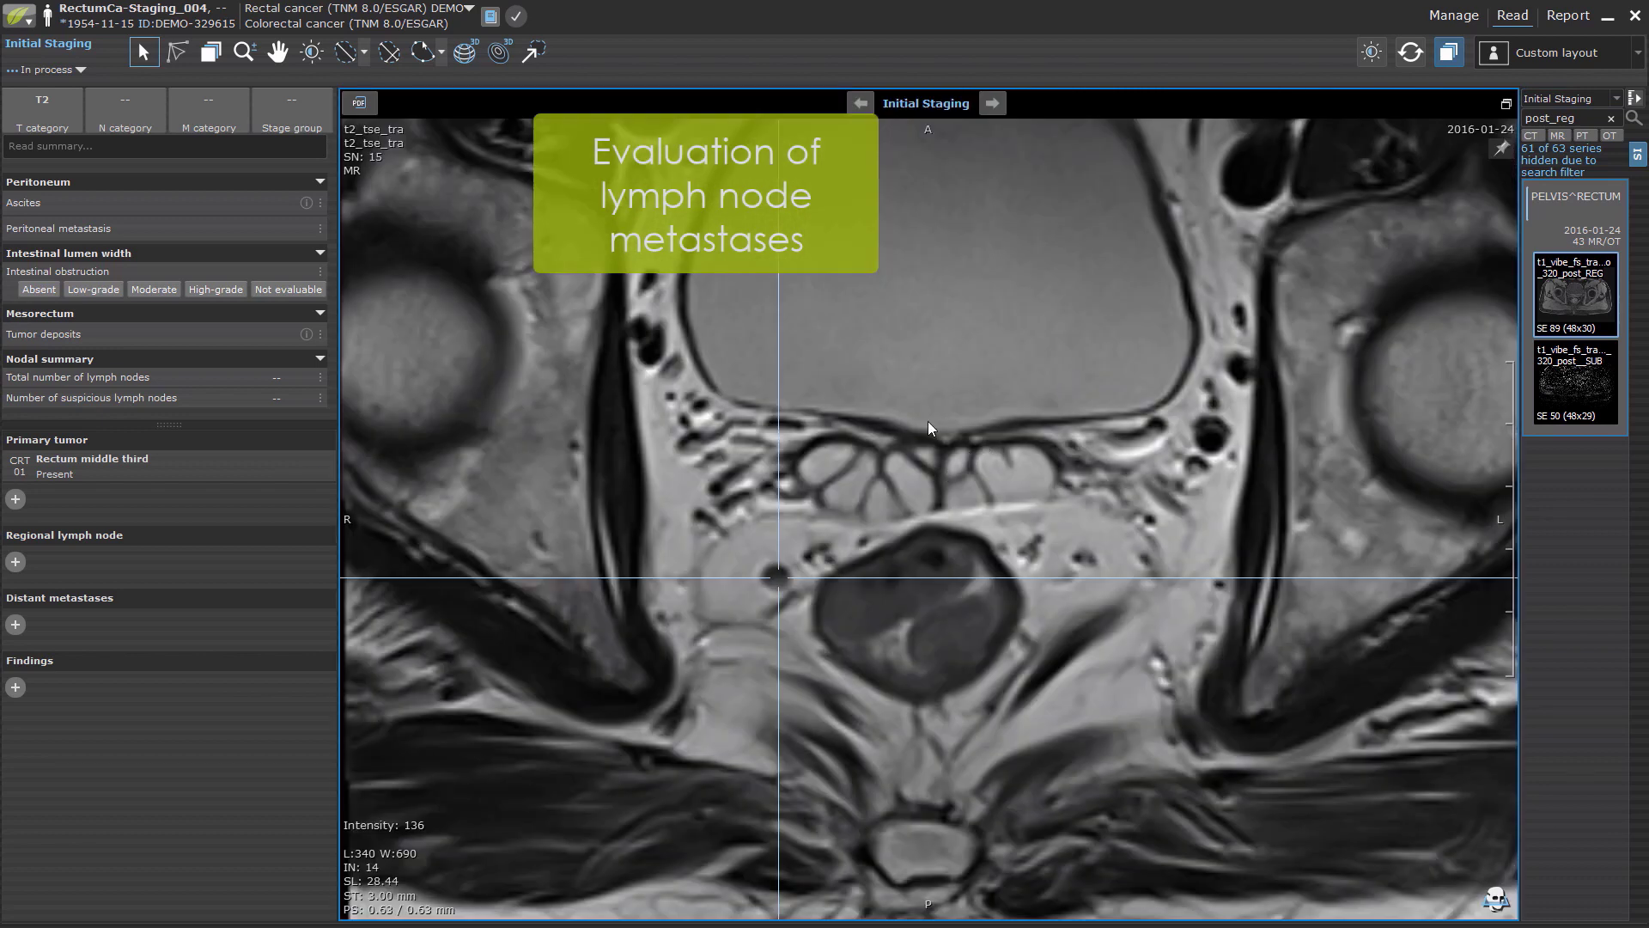
key(n)
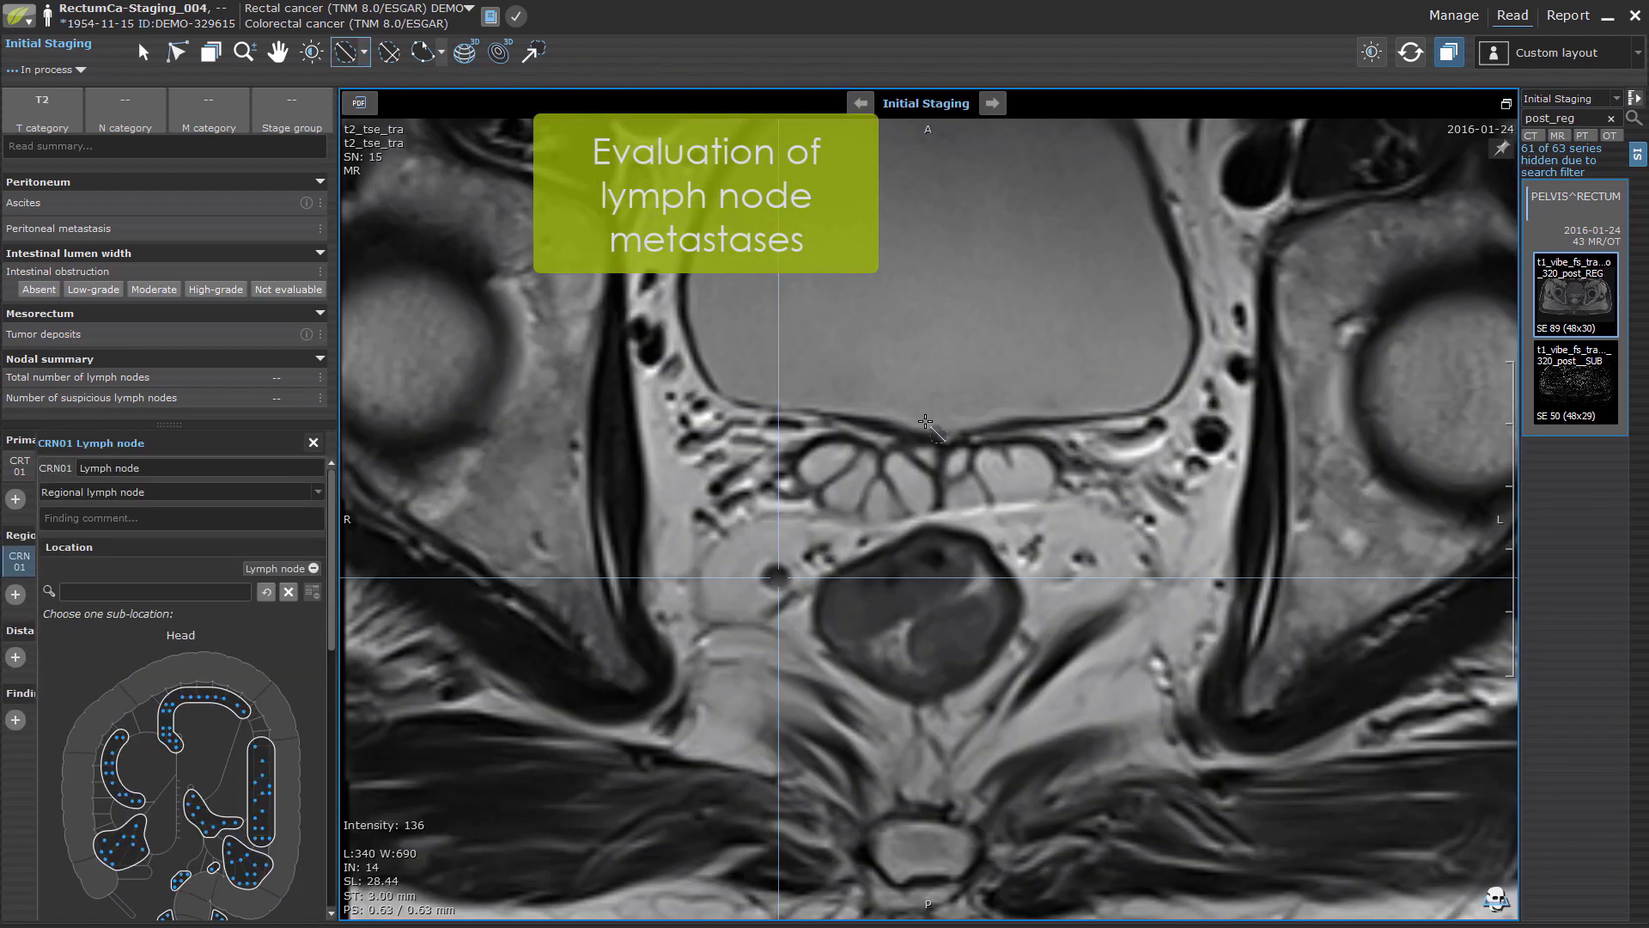
click(772, 570)
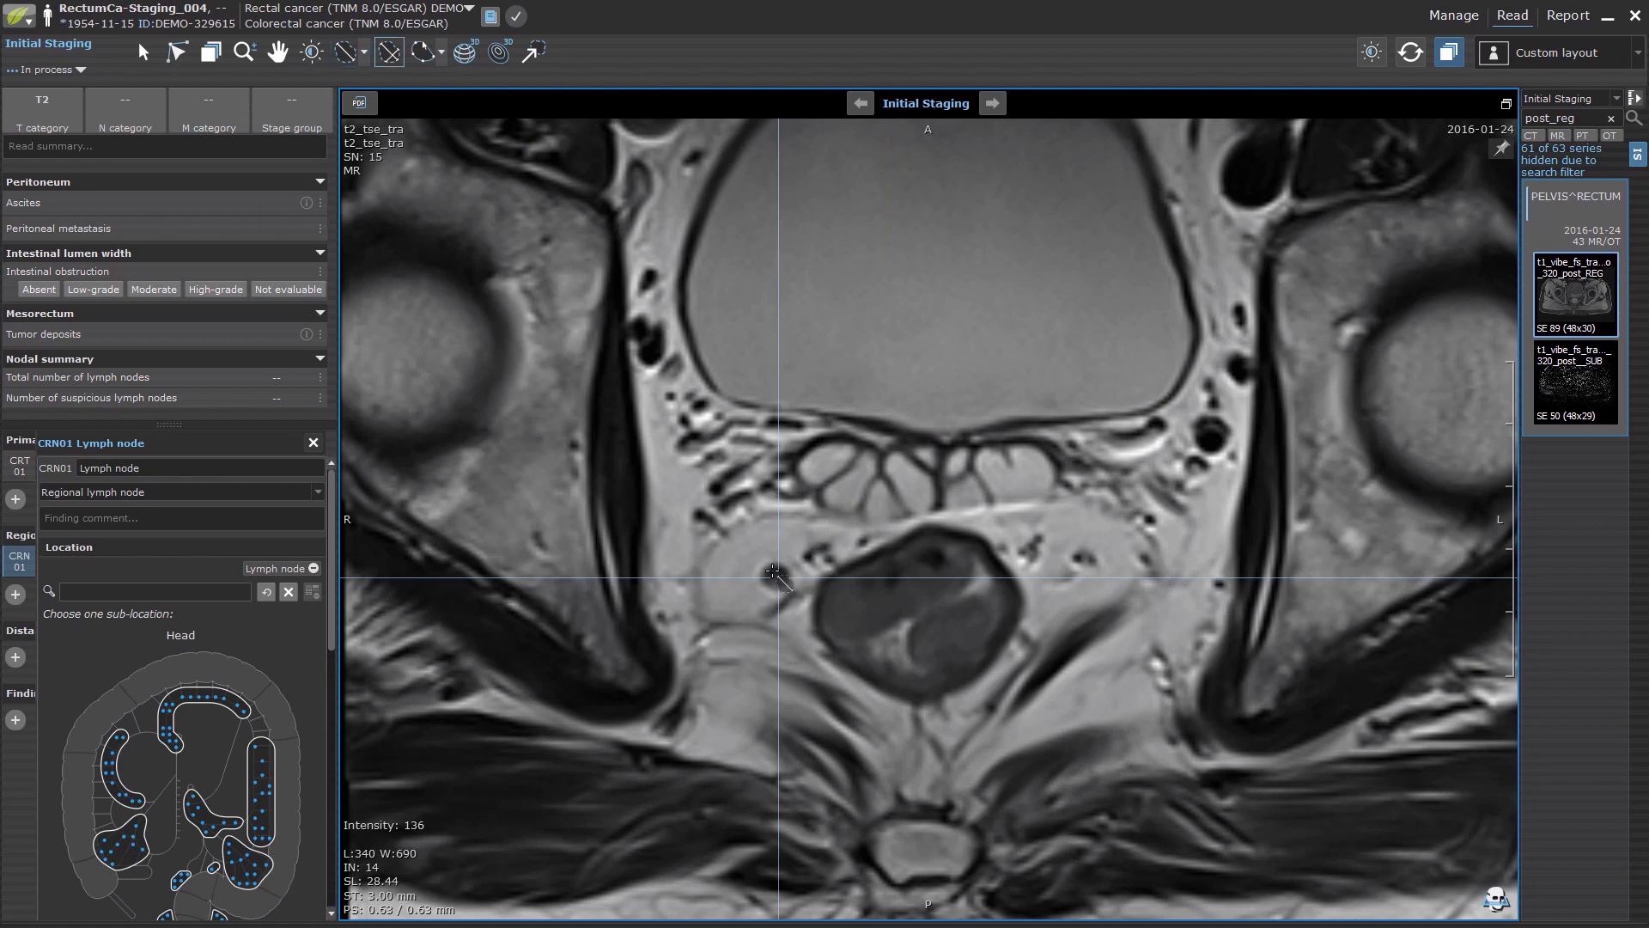
click(772, 569)
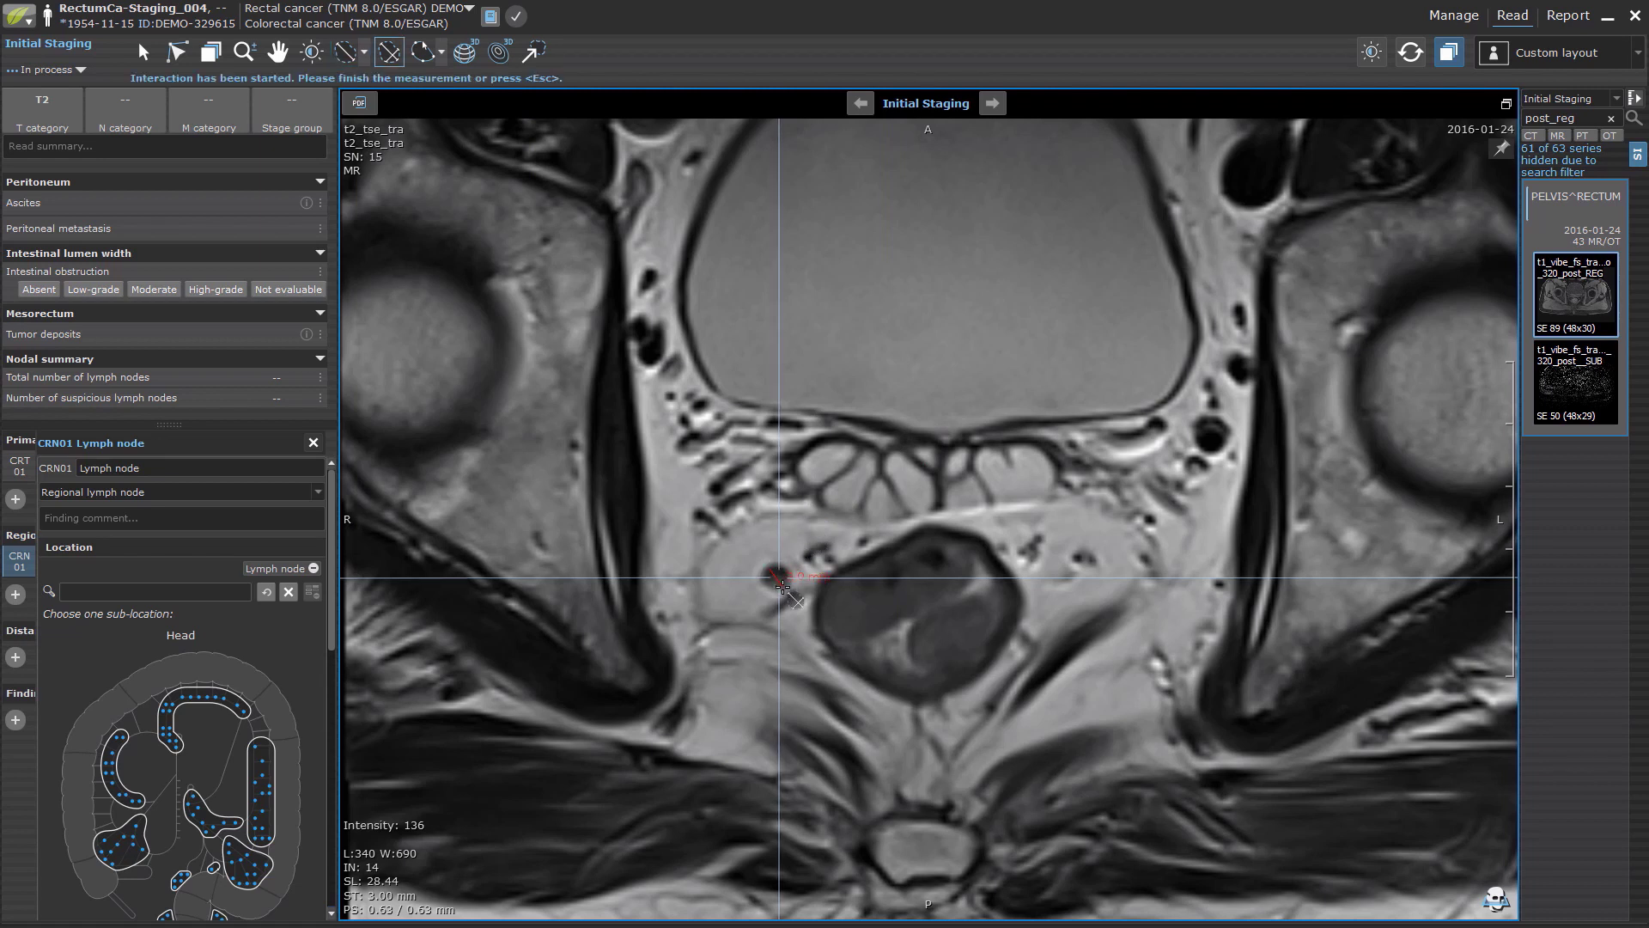
click(768, 582)
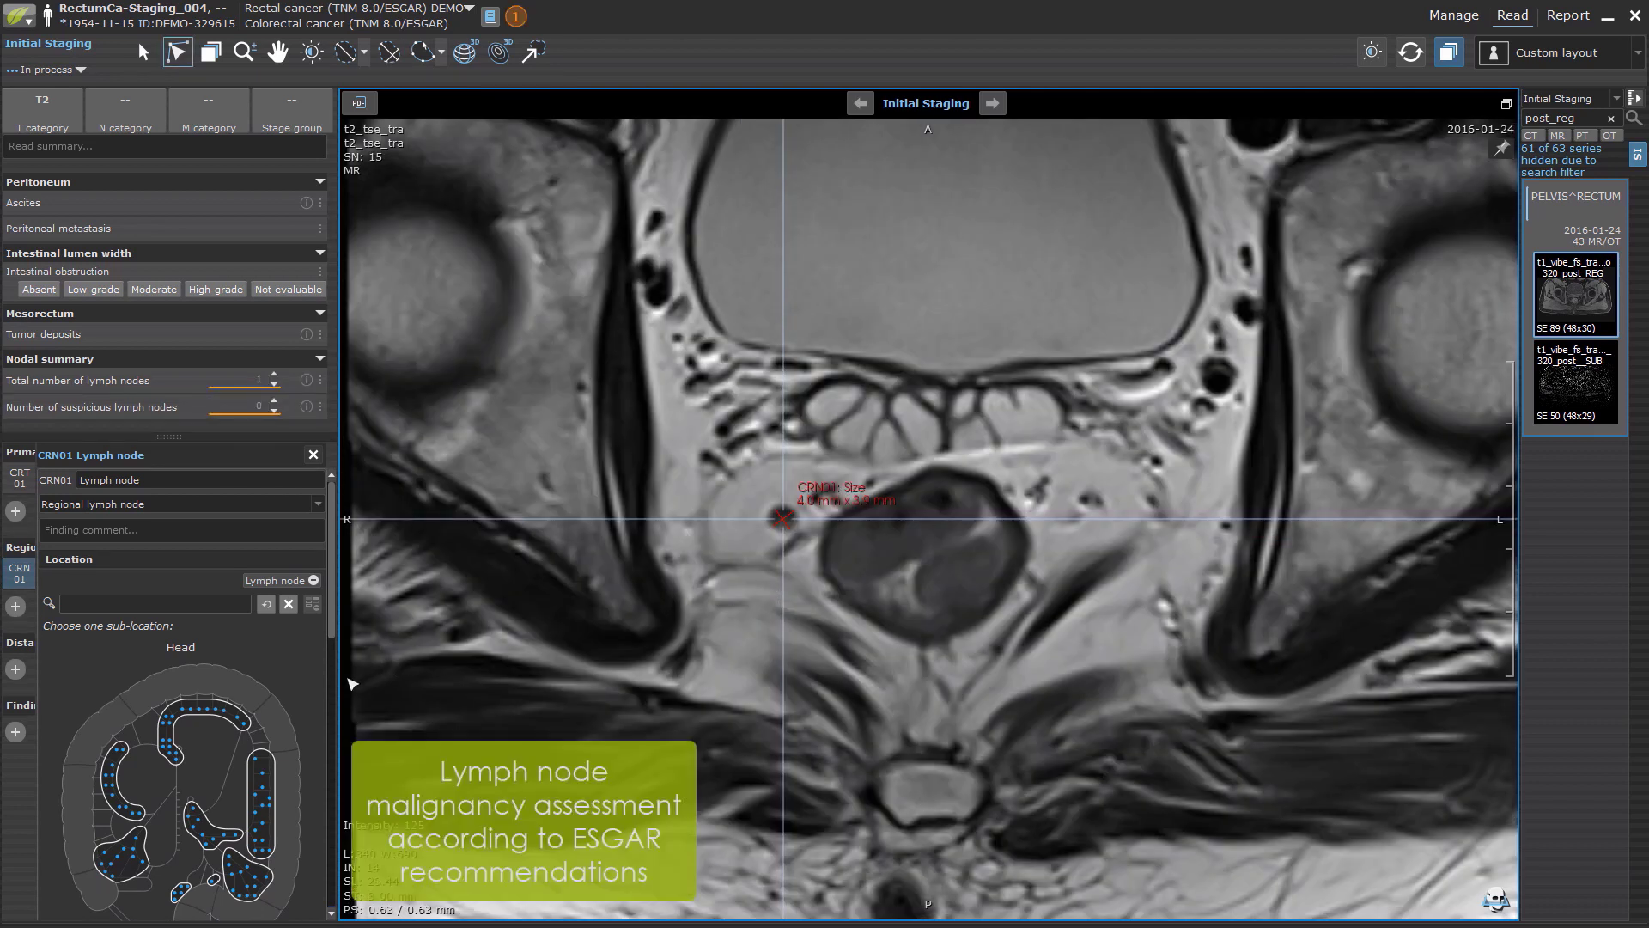
Set the lymph node's sub-location to Lymph node mesorectal and fill in its characterization.
scroll(257, 704, down, 5)
click(220, 634)
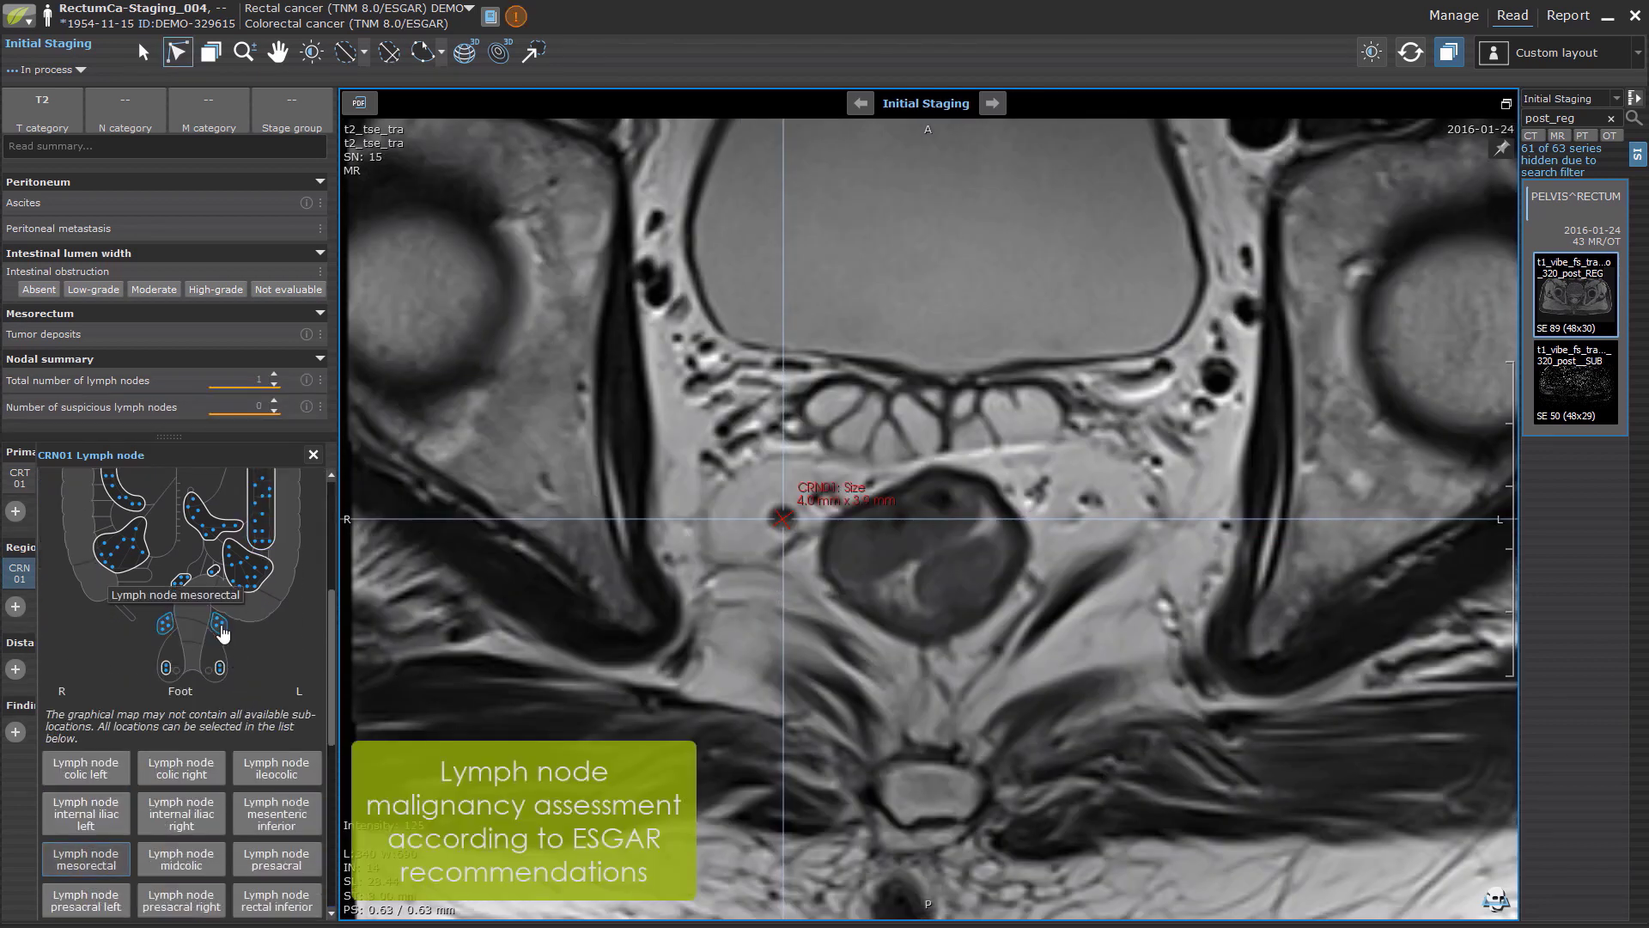
scroll(226, 706, down, 1)
click(282, 745)
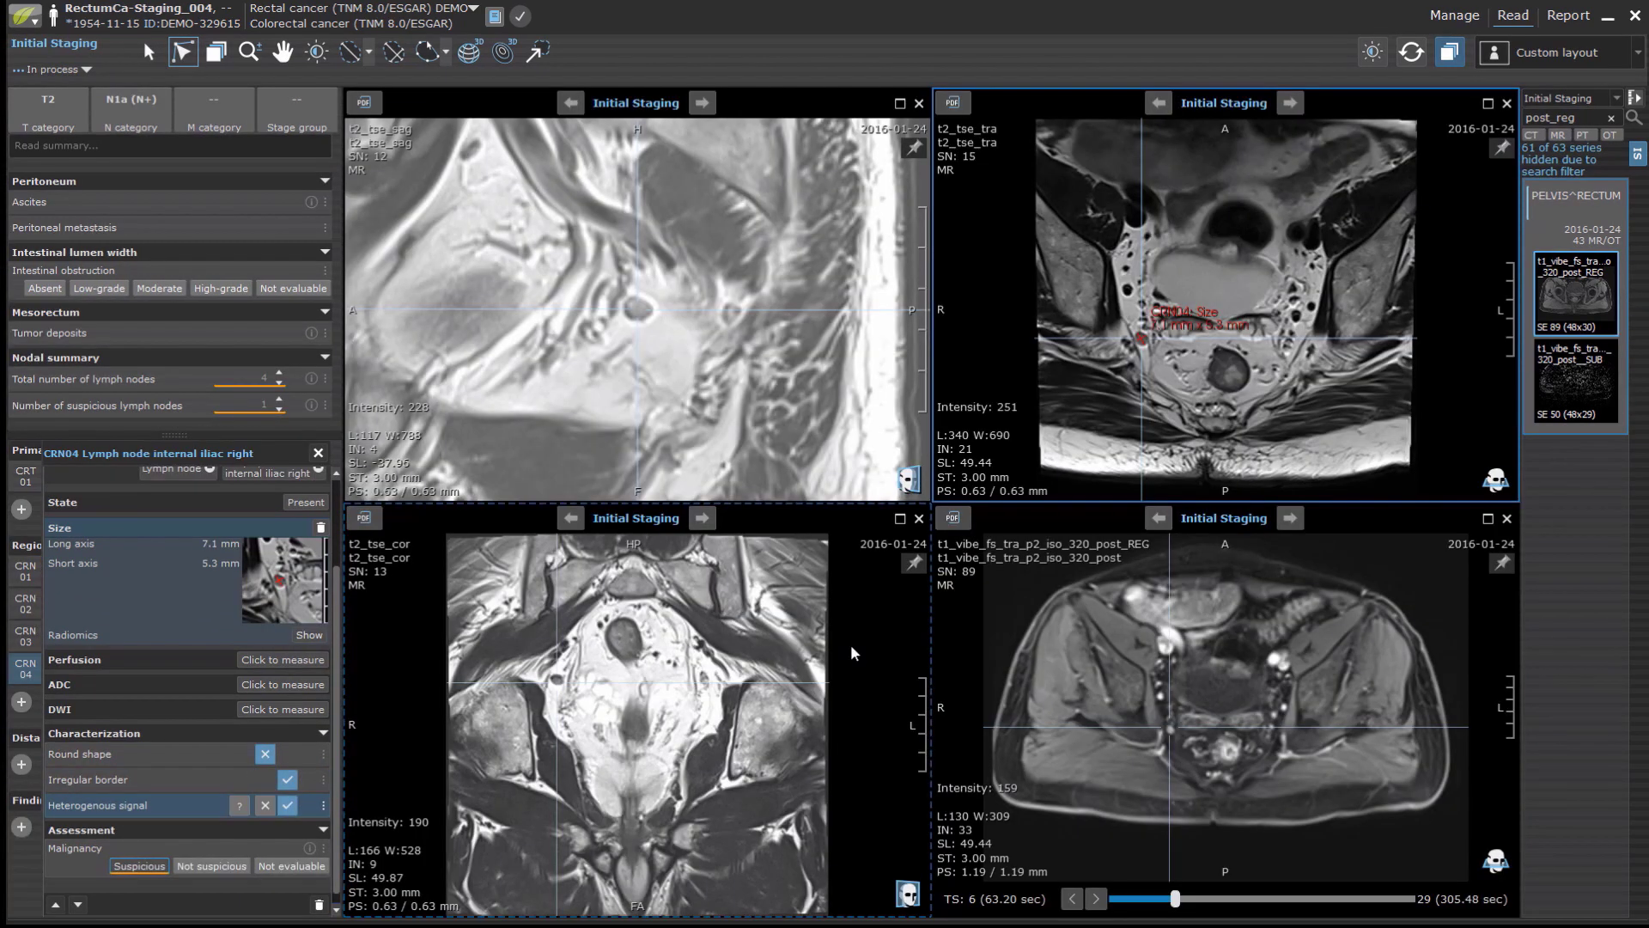
Mark ascites, peritoneal metastasis and tumor deposits as not present, and set intestinal obstruction to Absent.
click(737, 432)
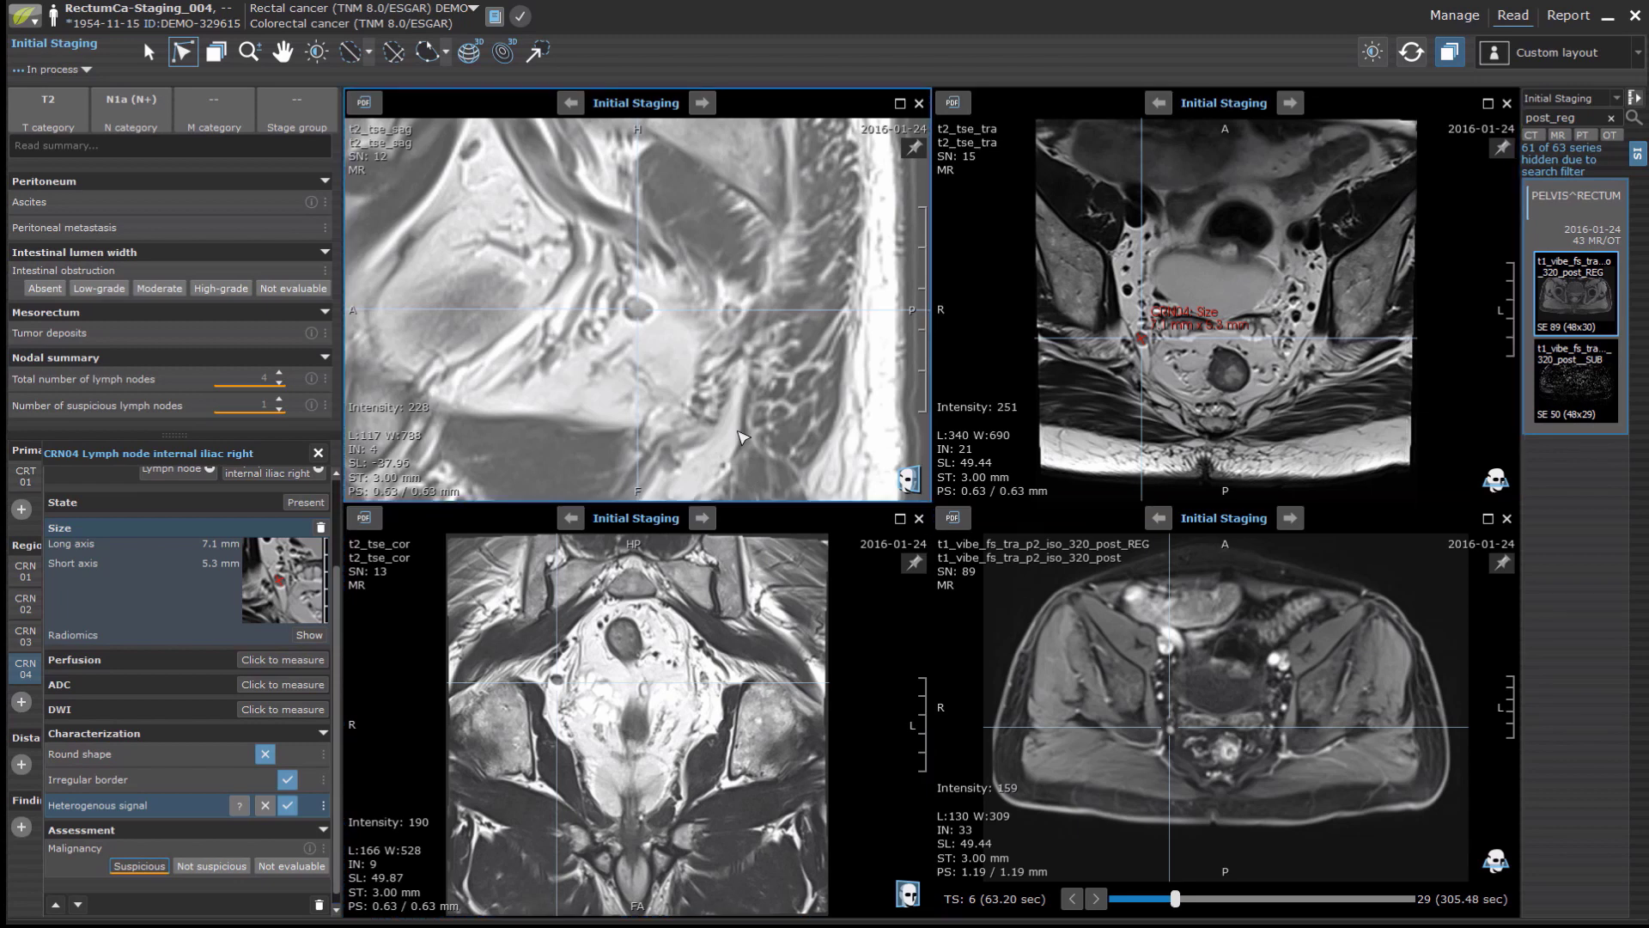
key(r)
scroll(622, 321, down, 3)
scroll(621, 326, down, 7)
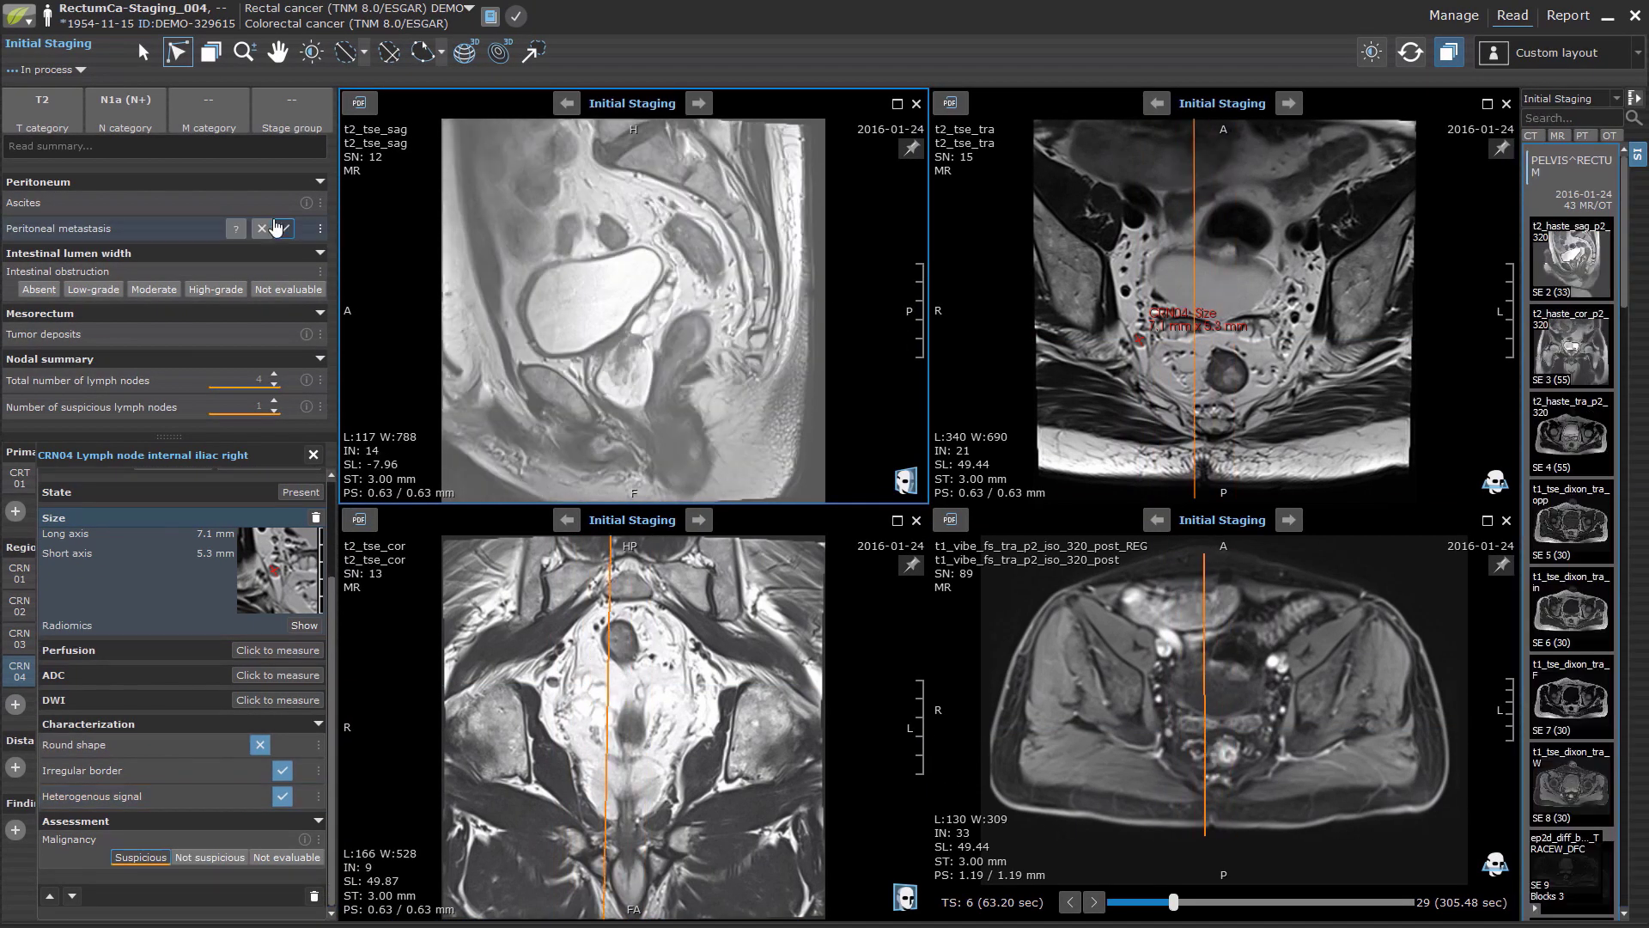
click(262, 204)
click(262, 228)
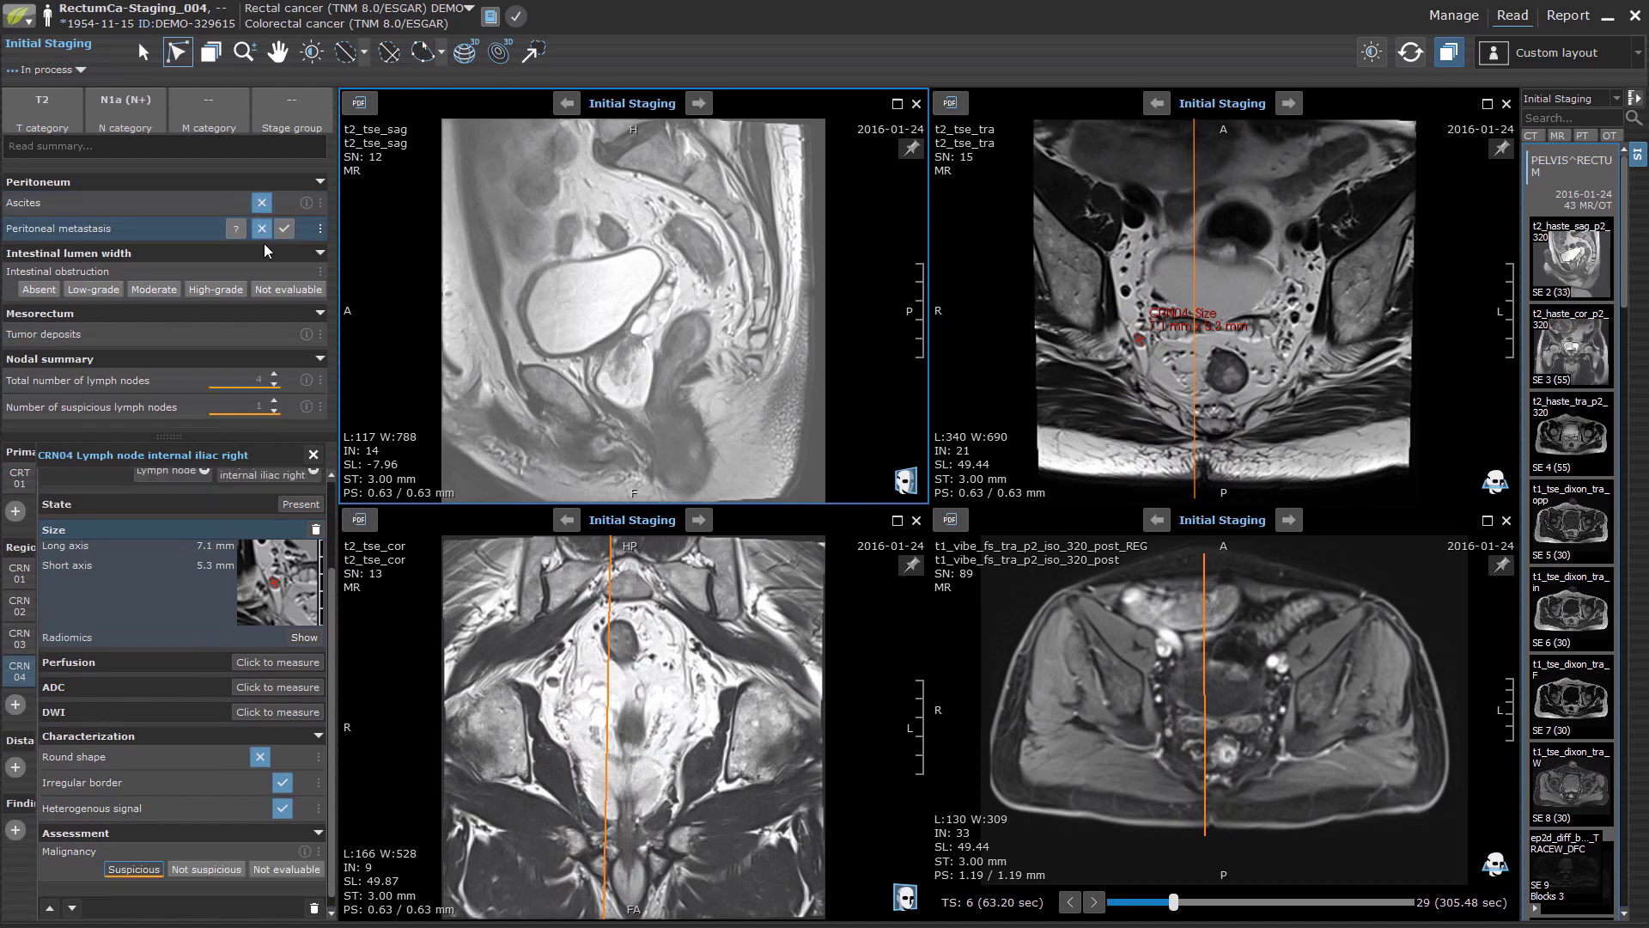
click(263, 337)
Set the M category to M0 and check the explanatory notes of the derived staging categories.
click(243, 116)
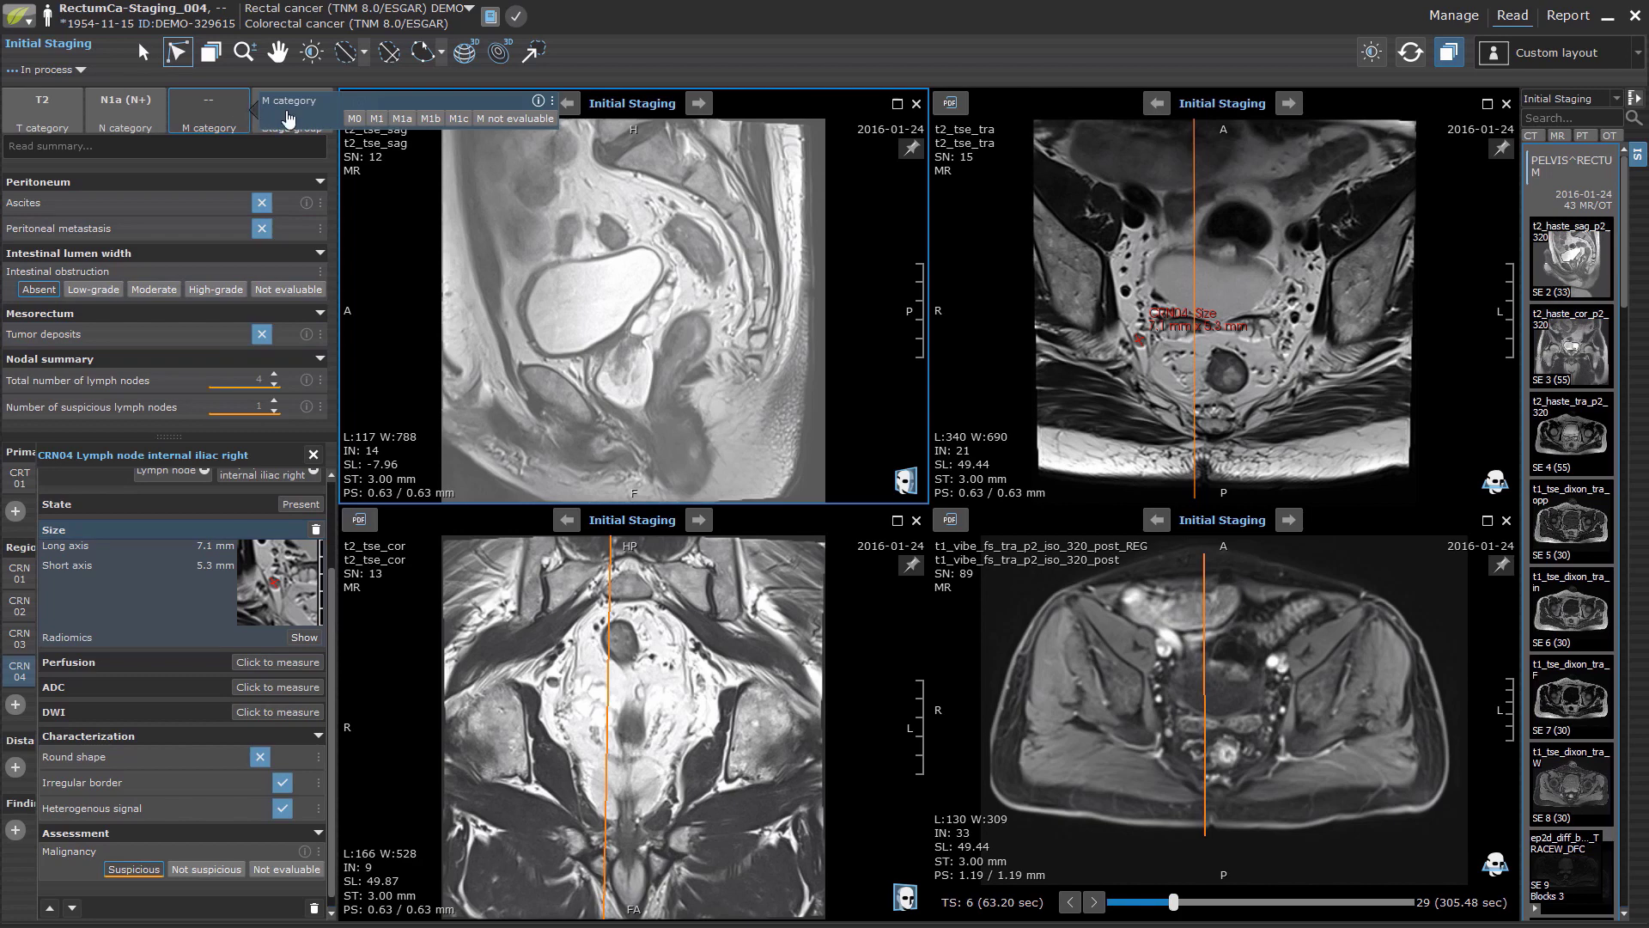
click(354, 119)
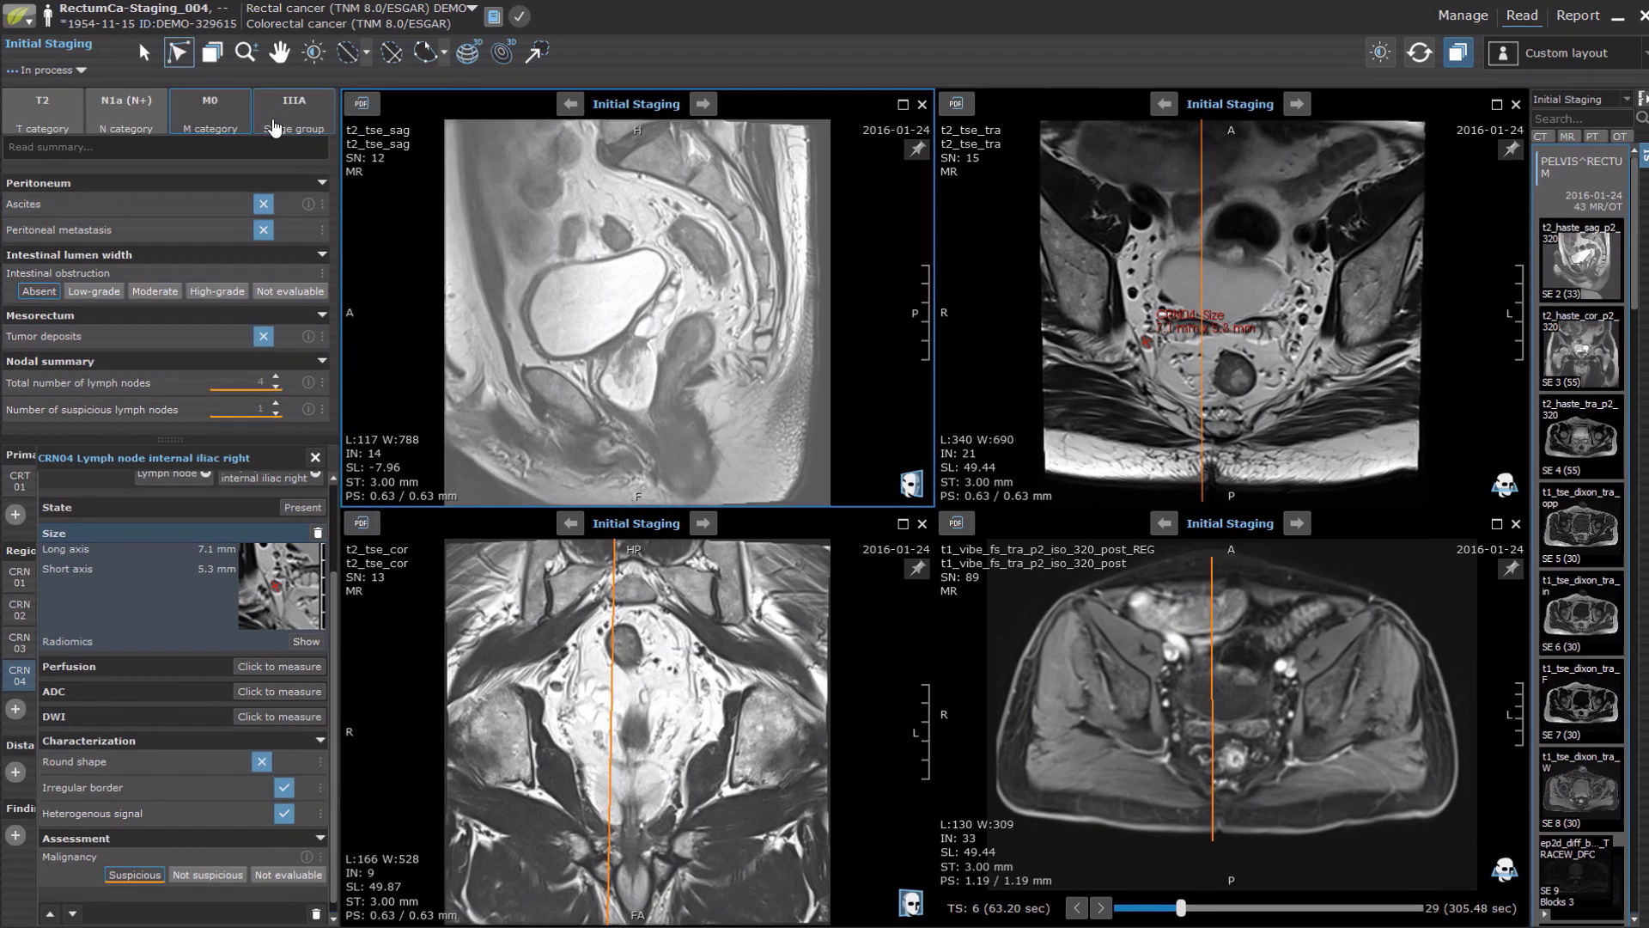
mouse_move(273, 123)
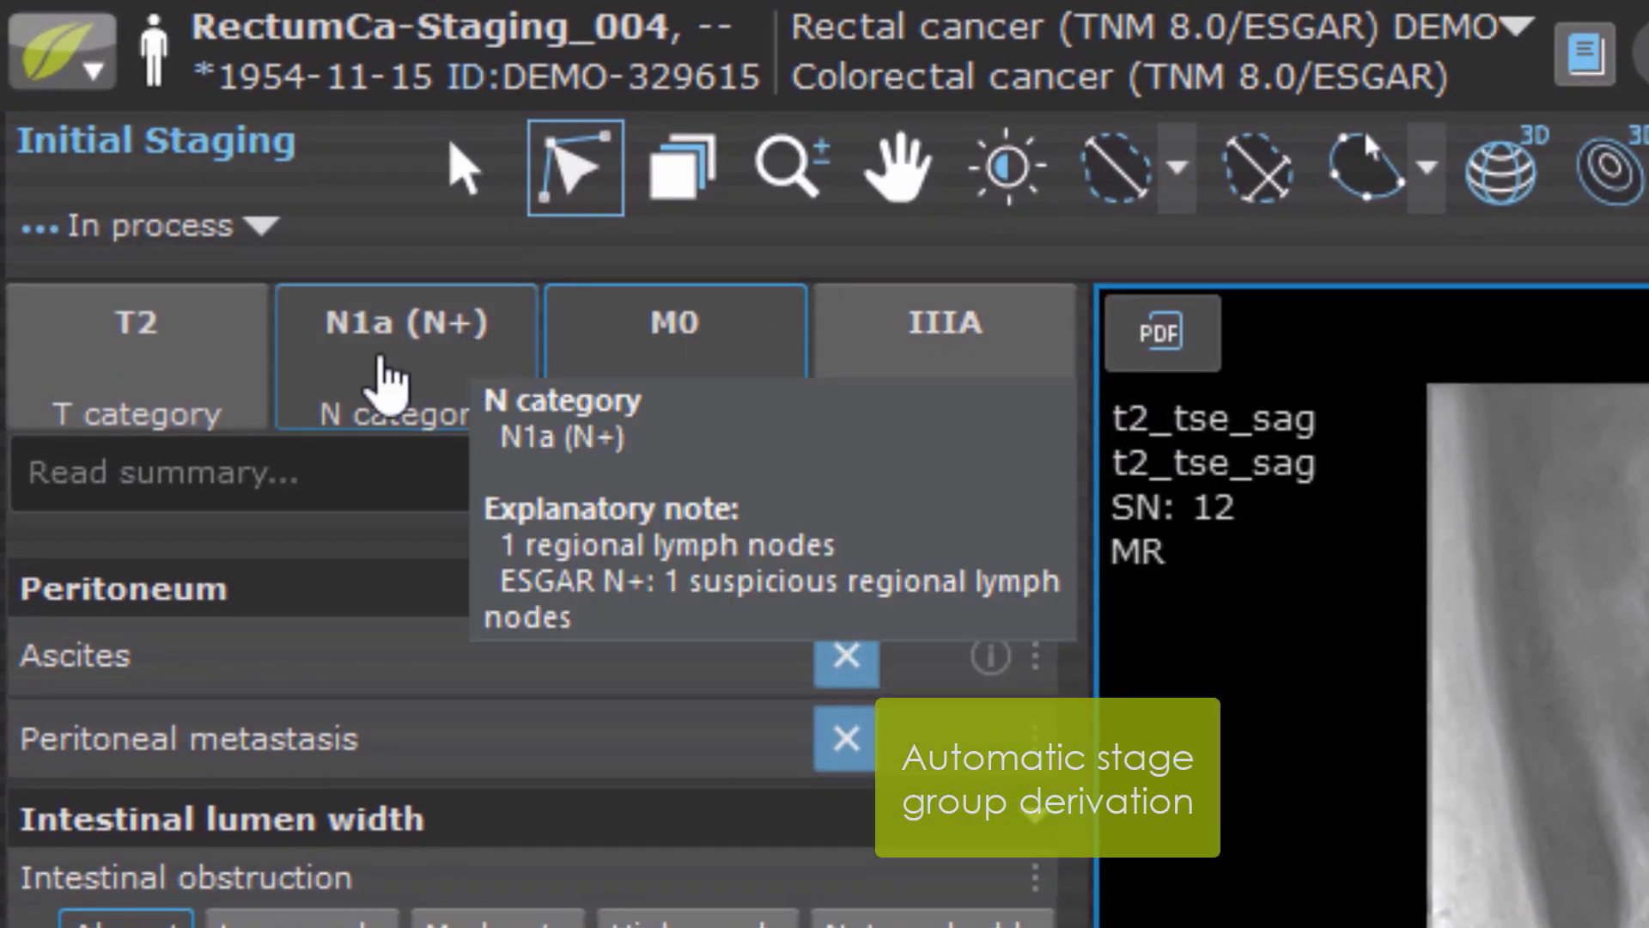
mouse_move(222, 404)
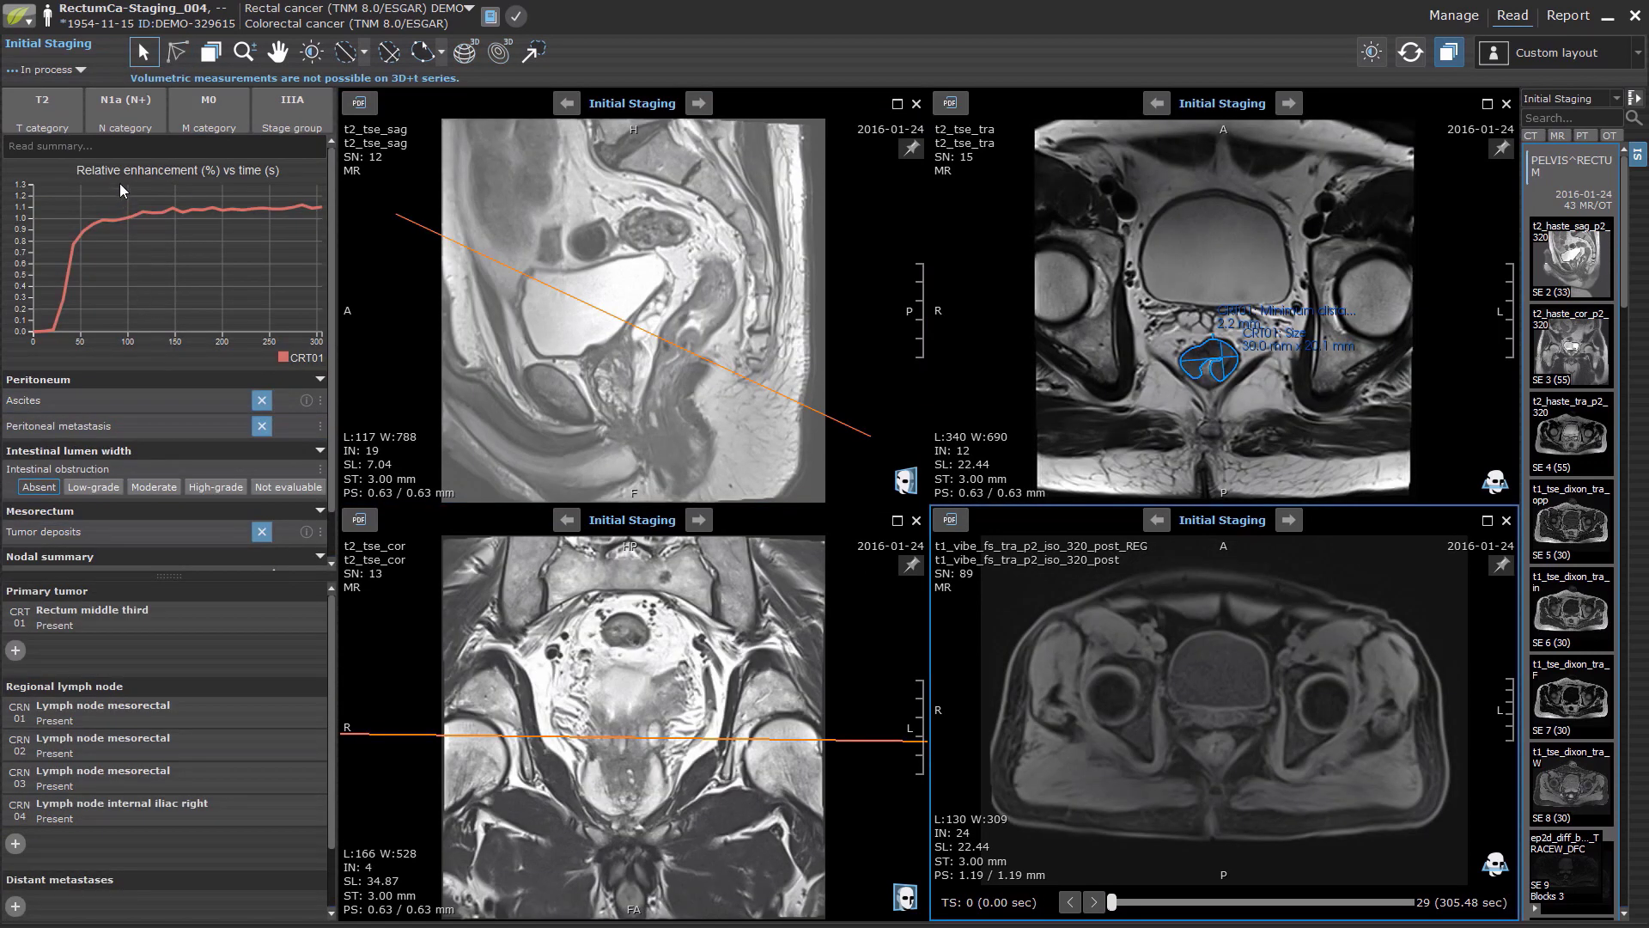
Approve the Initial Staging read and open the resulting colorectal cancer report to view its pages.
click(81, 70)
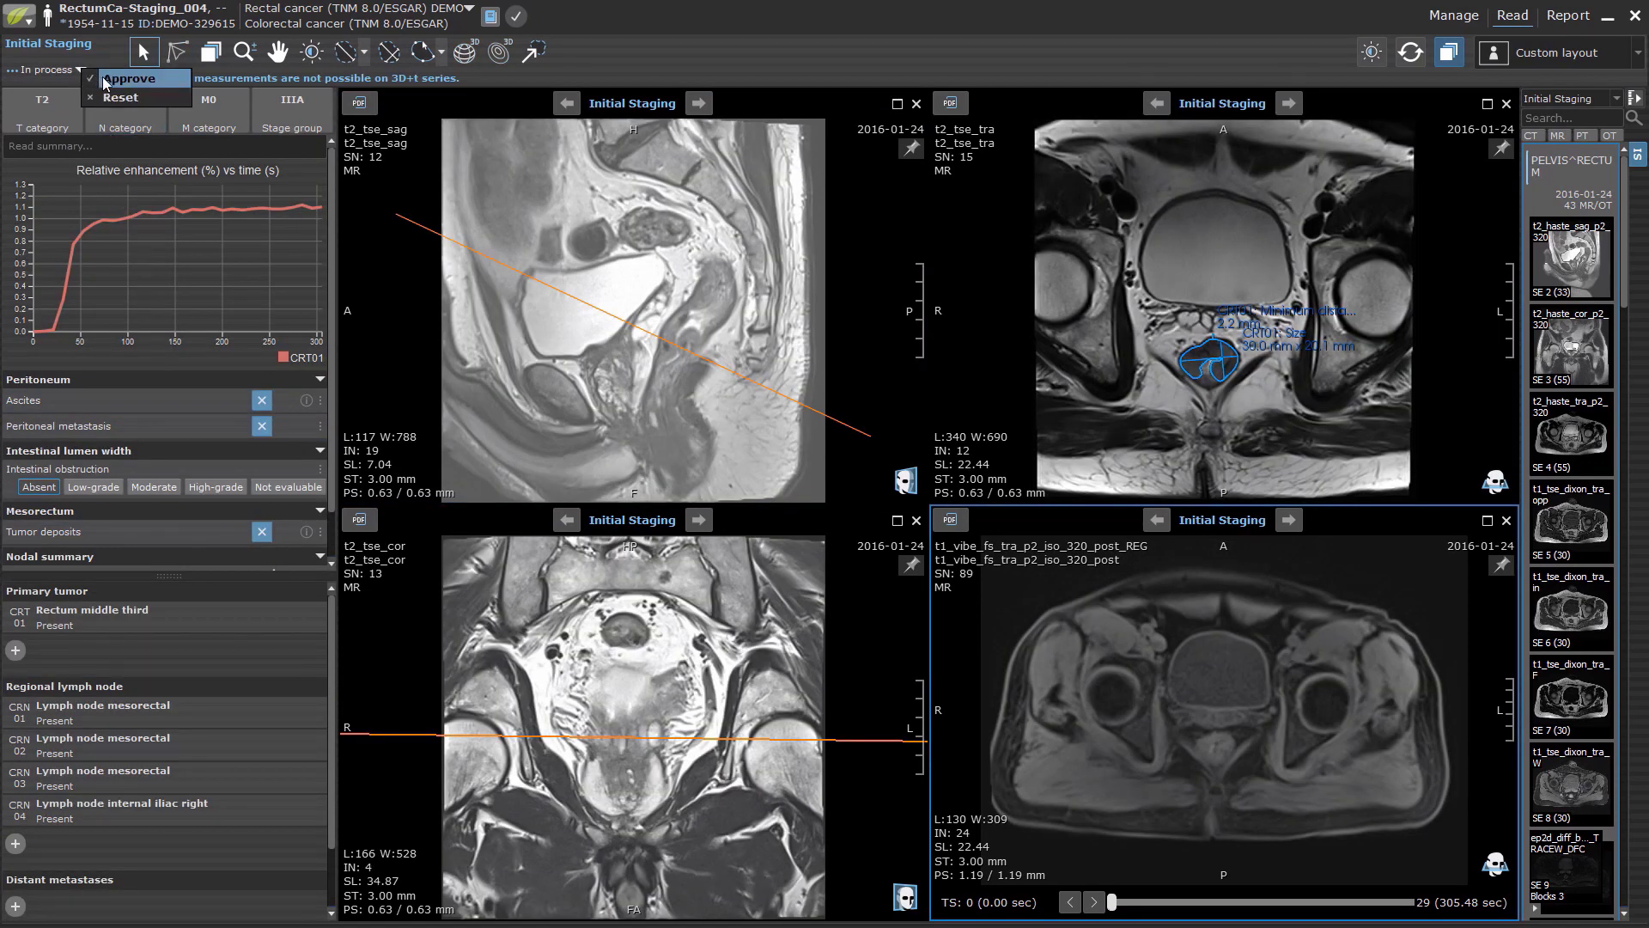
click(105, 81)
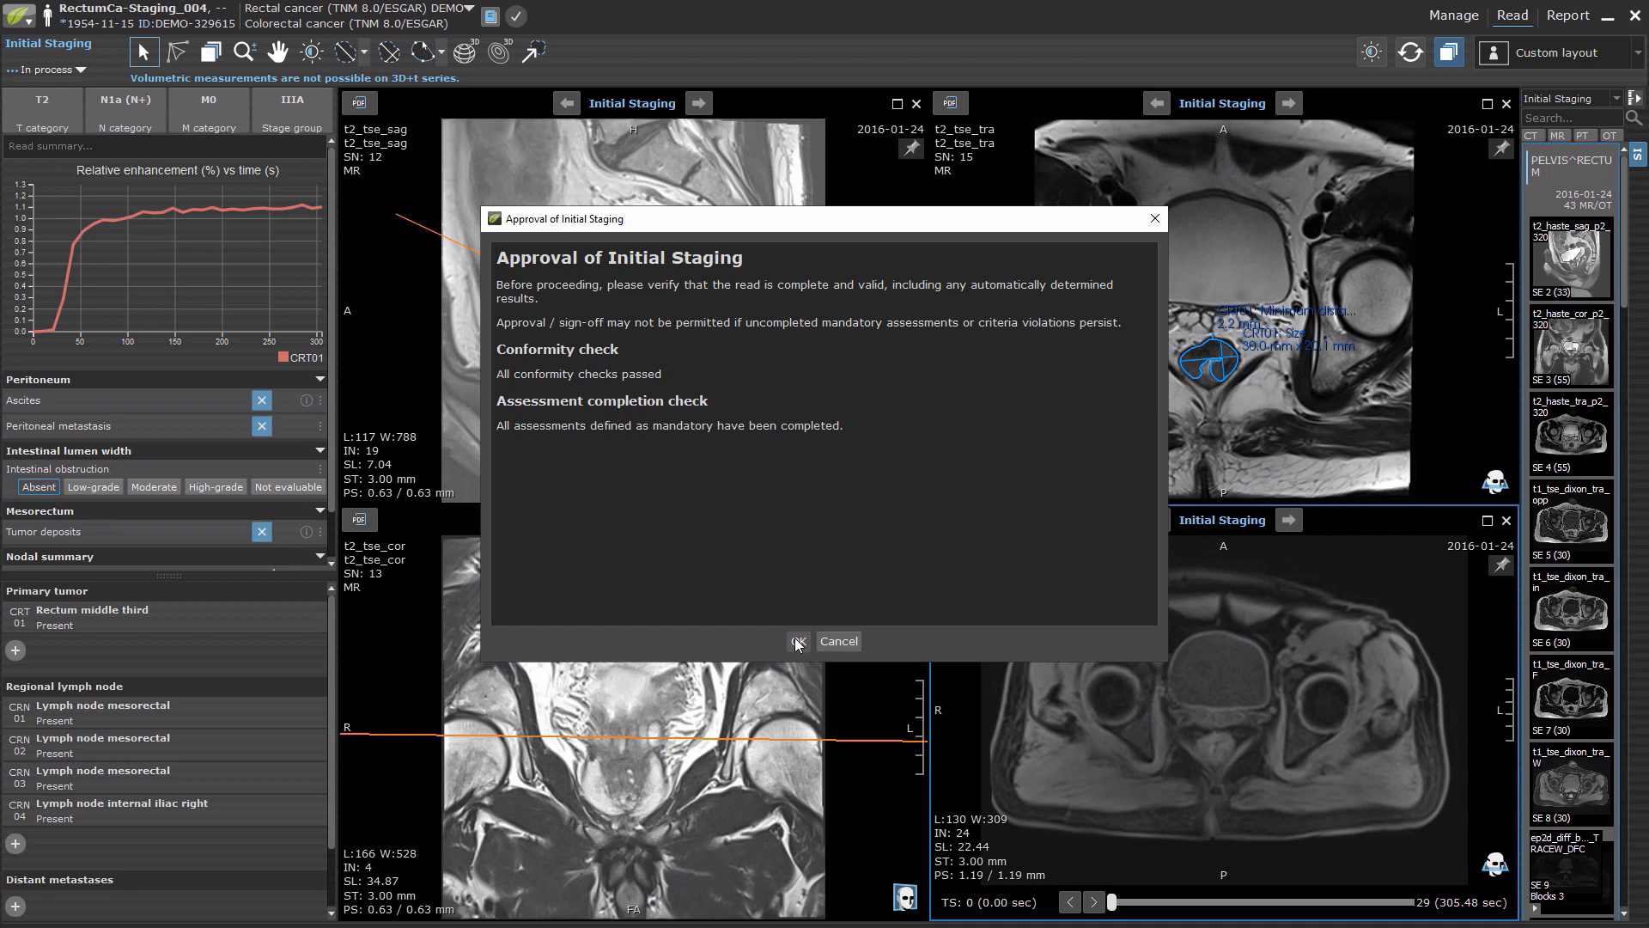
click(797, 642)
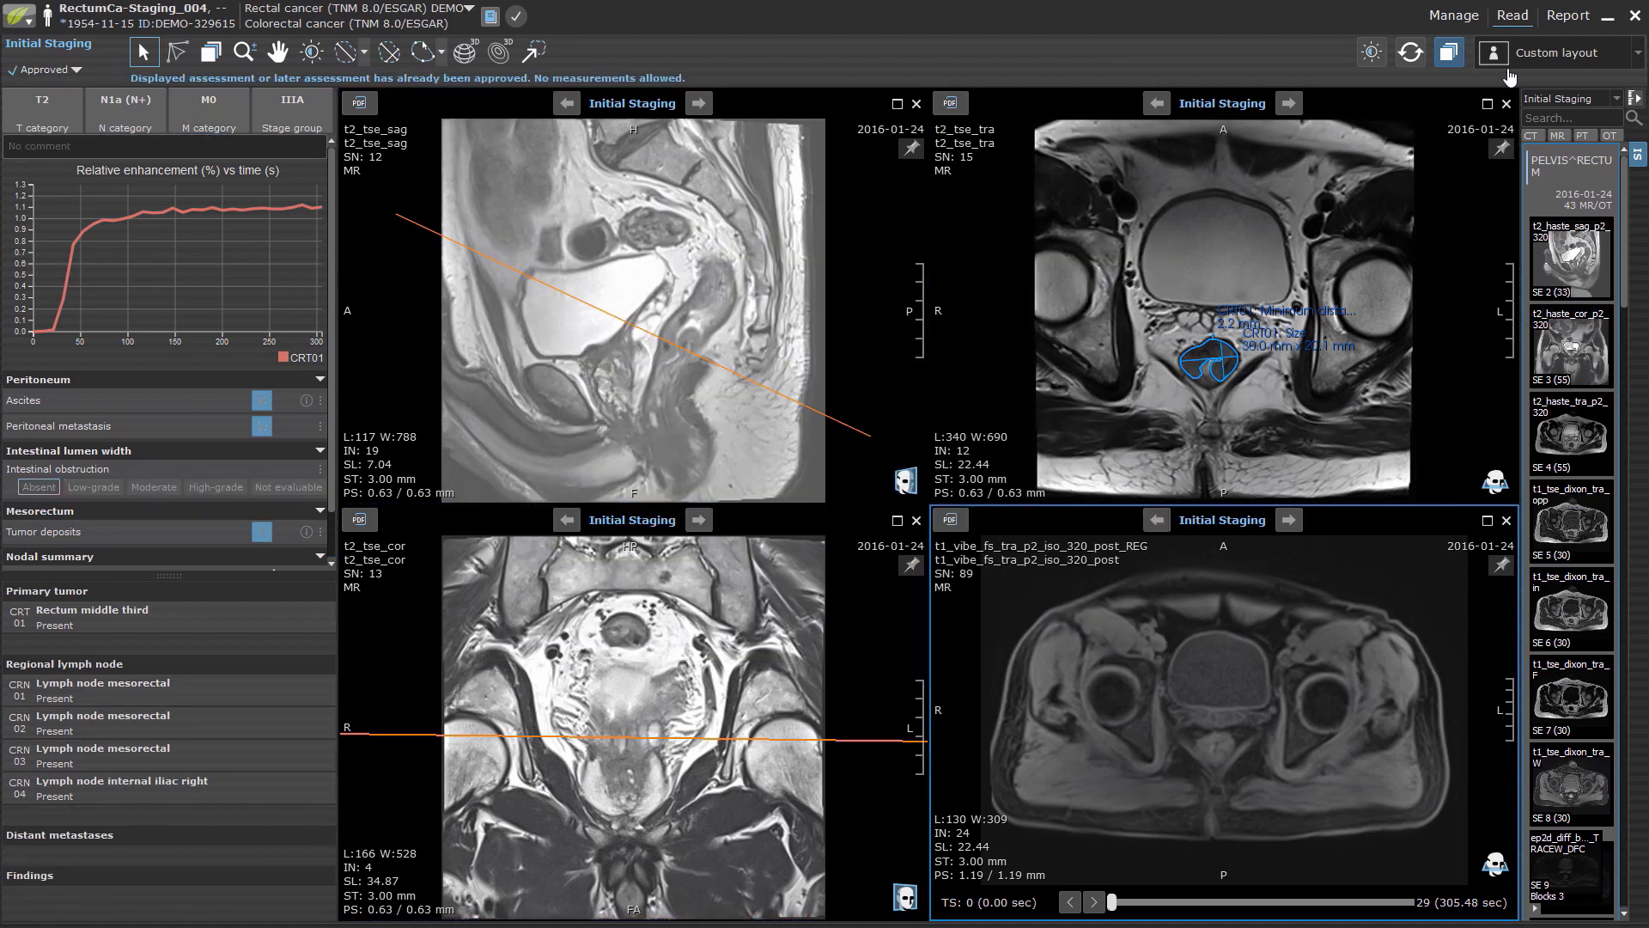
click(1565, 17)
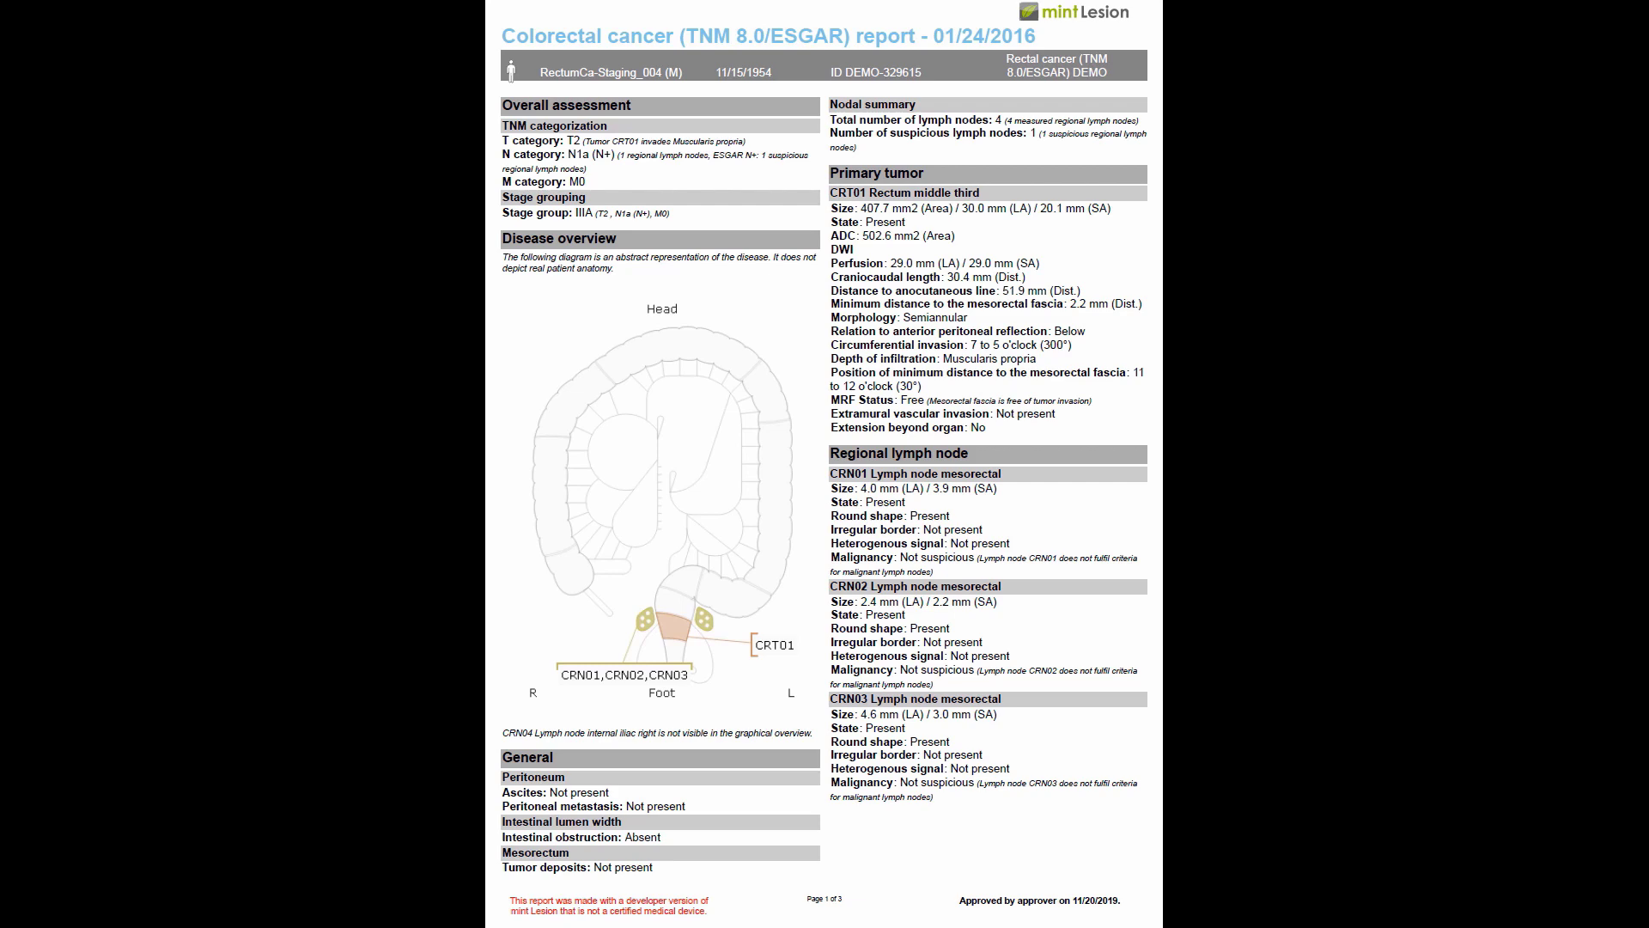
key(Page_Down)
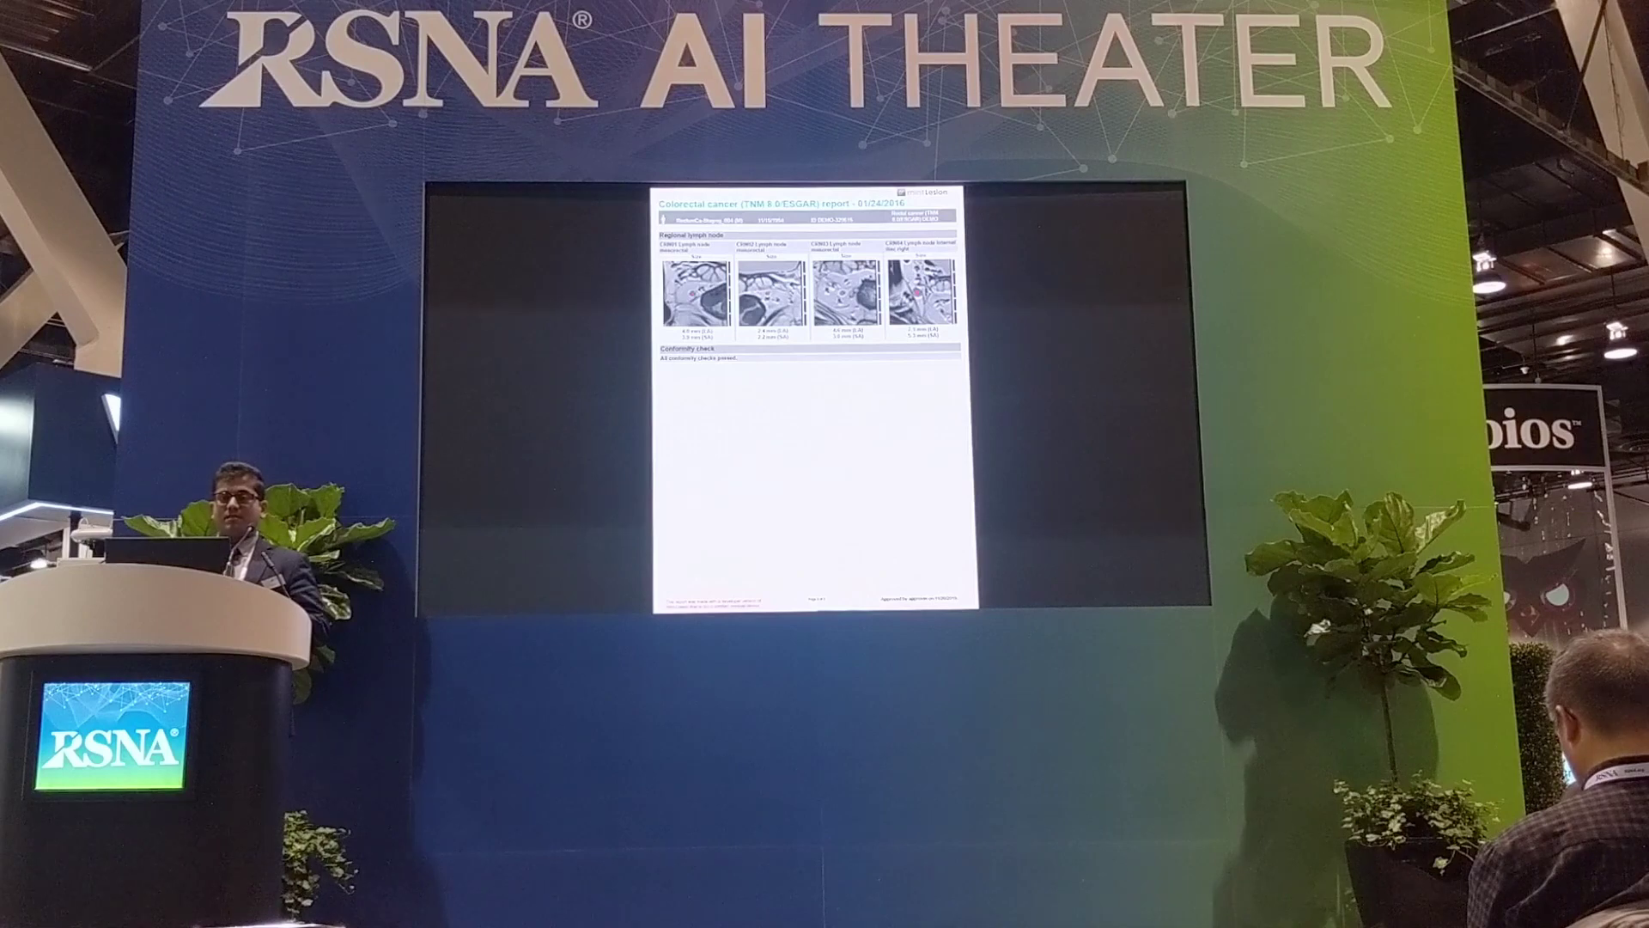
key(Page_Down)
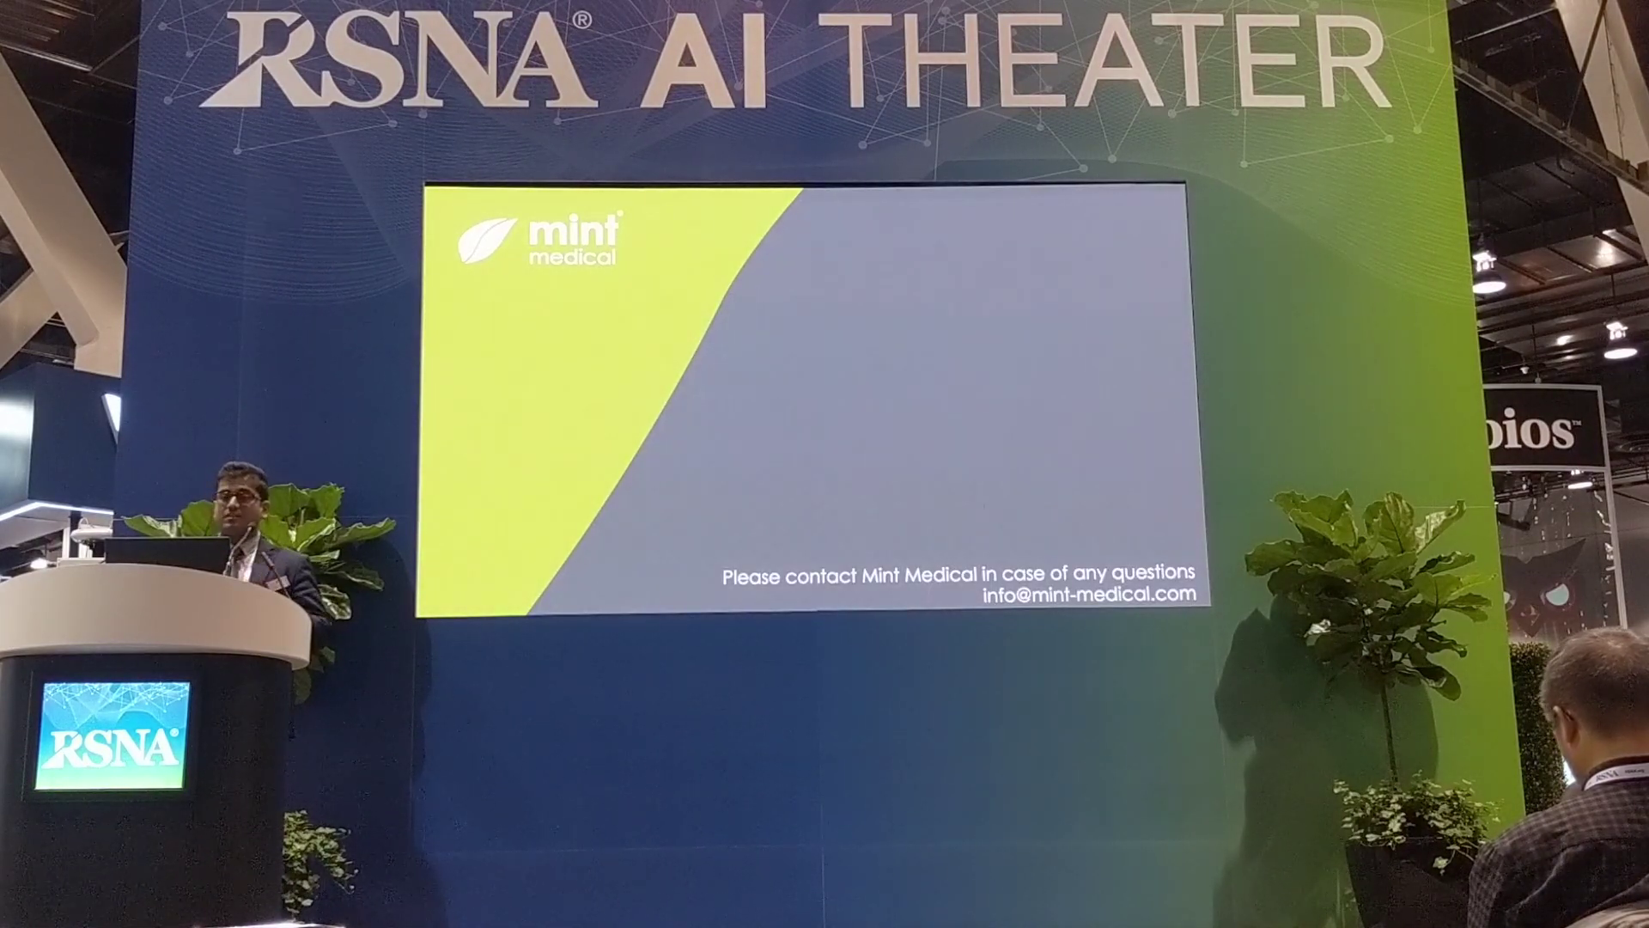
key(Page_Down)
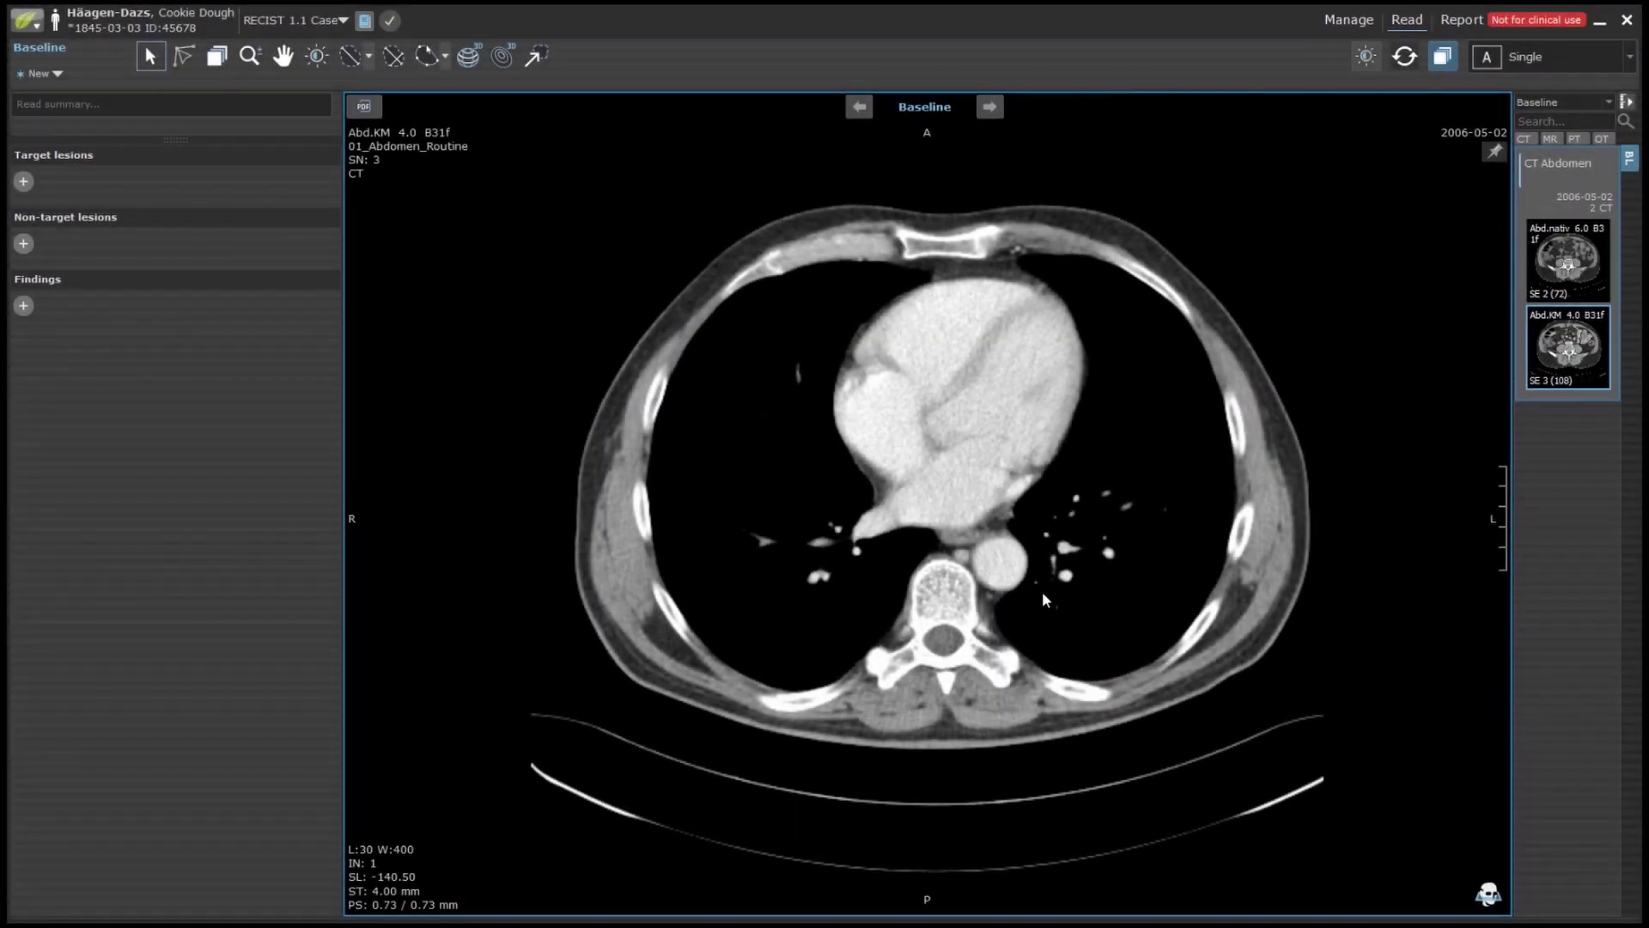
Add a target lesion and segment the round dark liver lesion volumetrically in 3D on the baseline axial CT.
scroll(873, 505, down, 16)
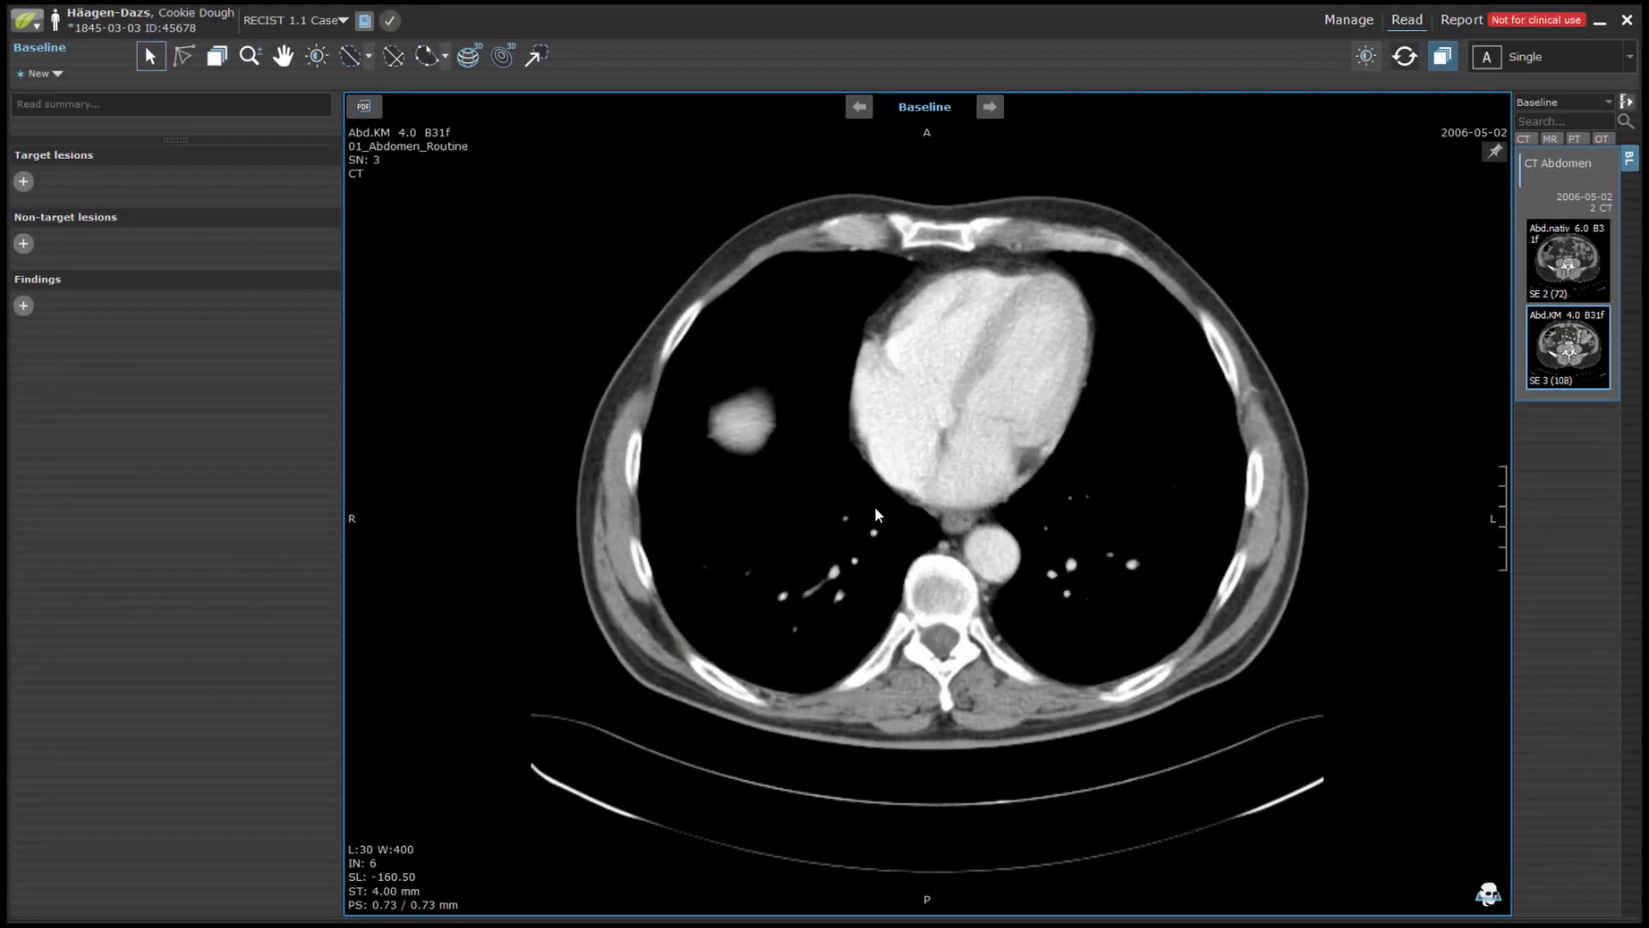
click(32, 184)
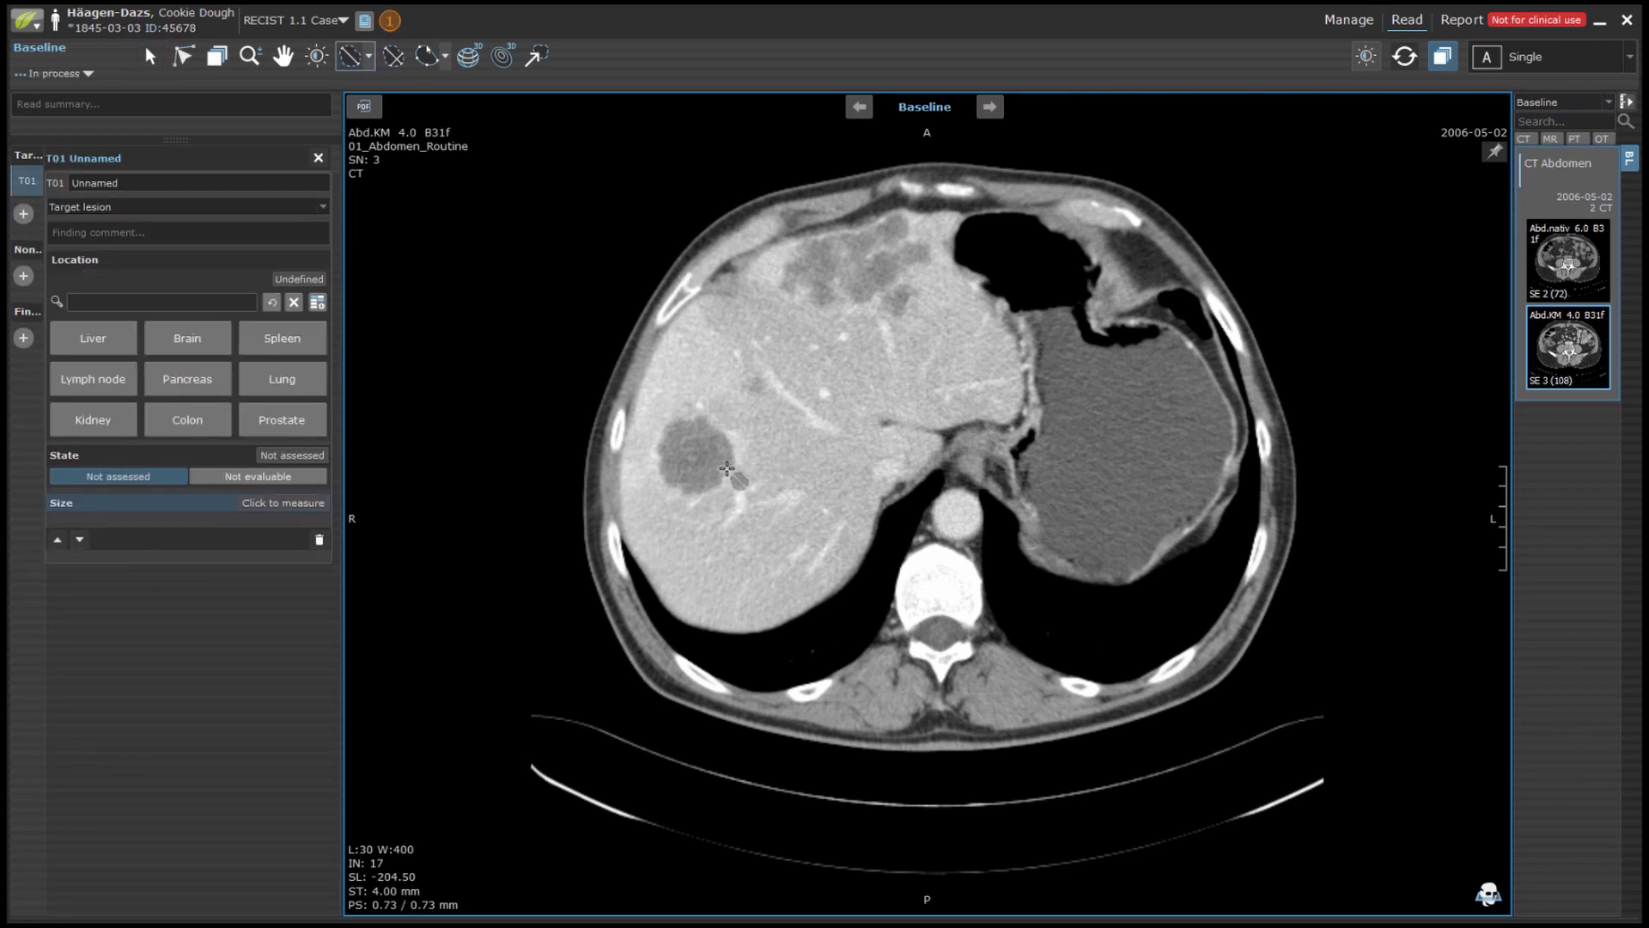
right_click(744, 498)
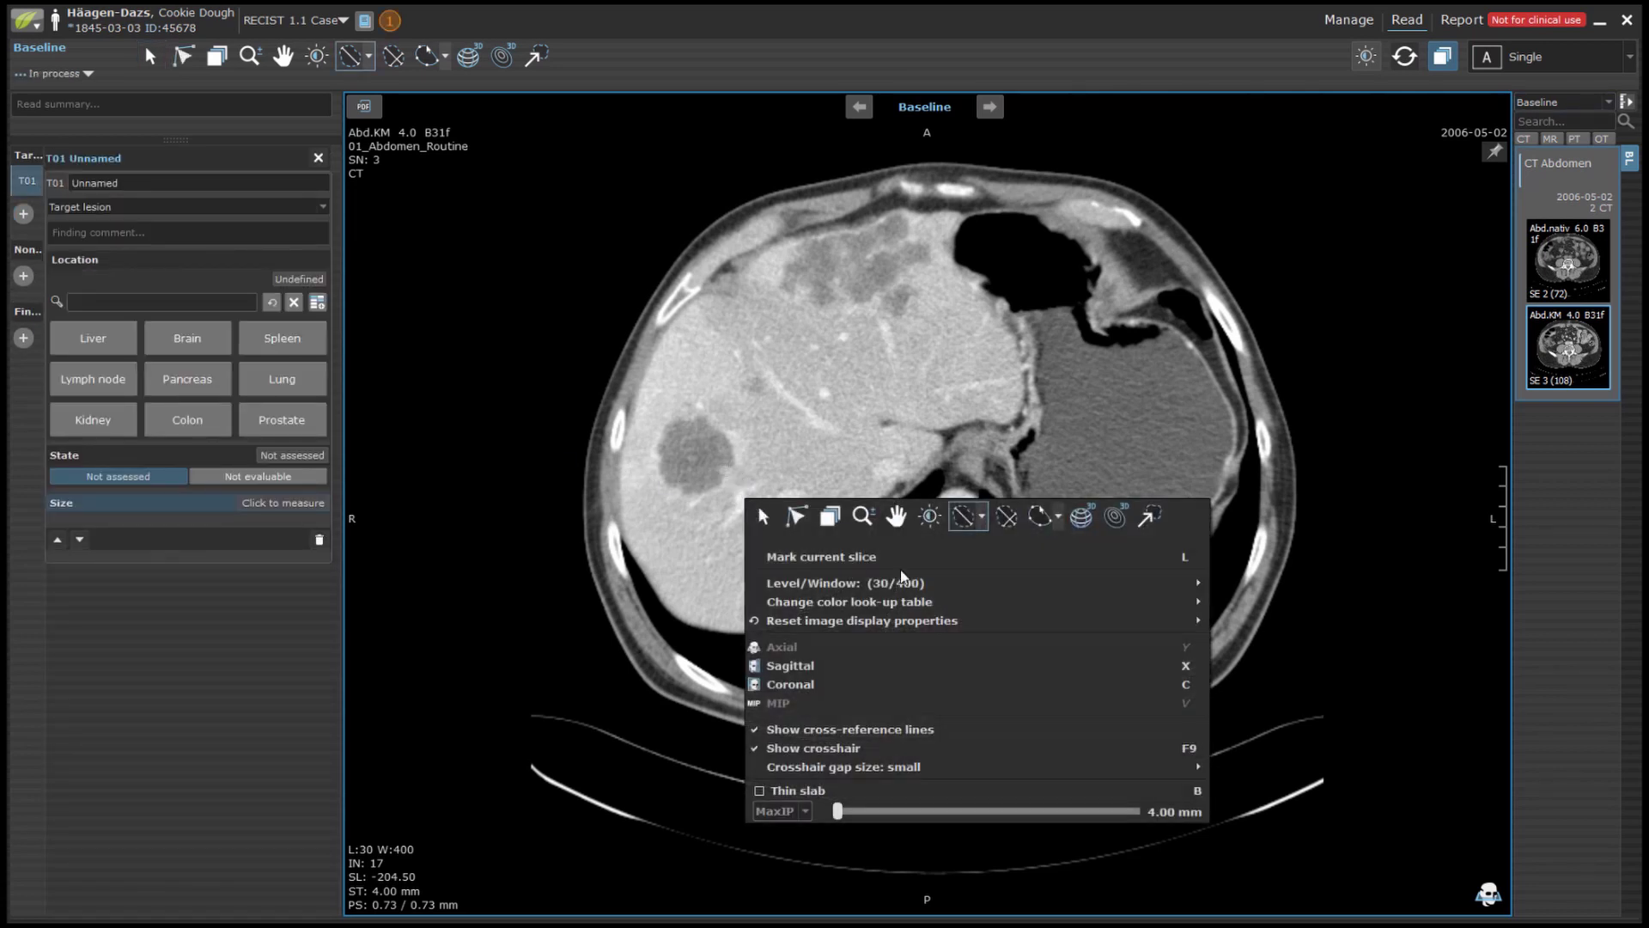
click(1083, 517)
drag(702, 453, 728, 501)
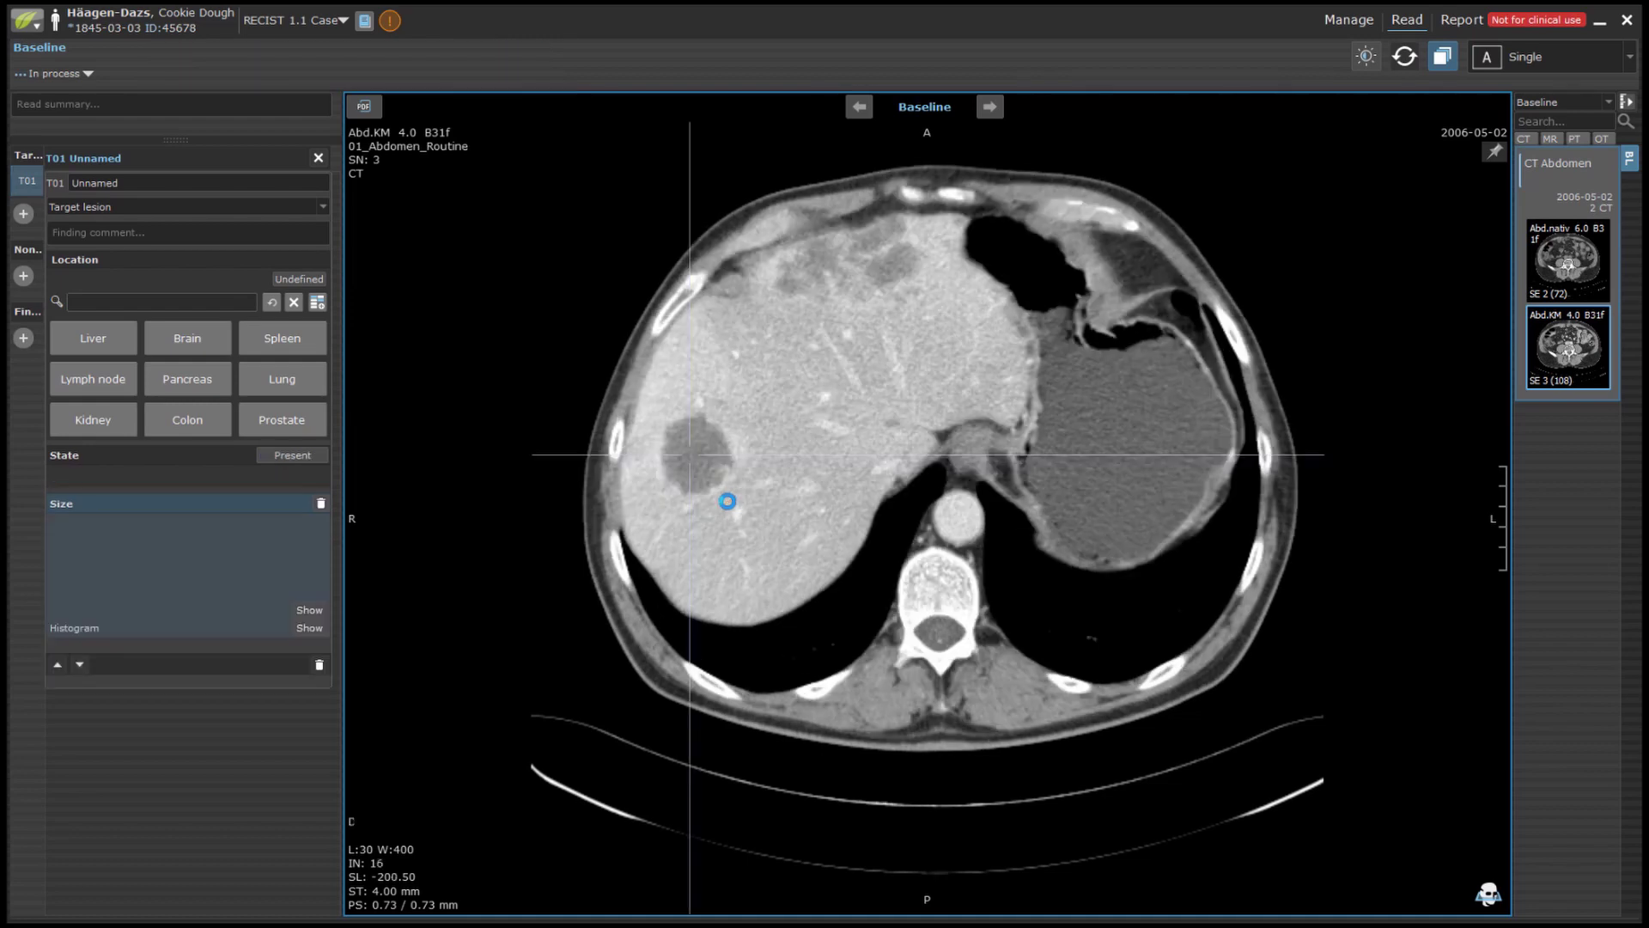
scroll(728, 500, up, 3)
scroll(651, 376, down, 6)
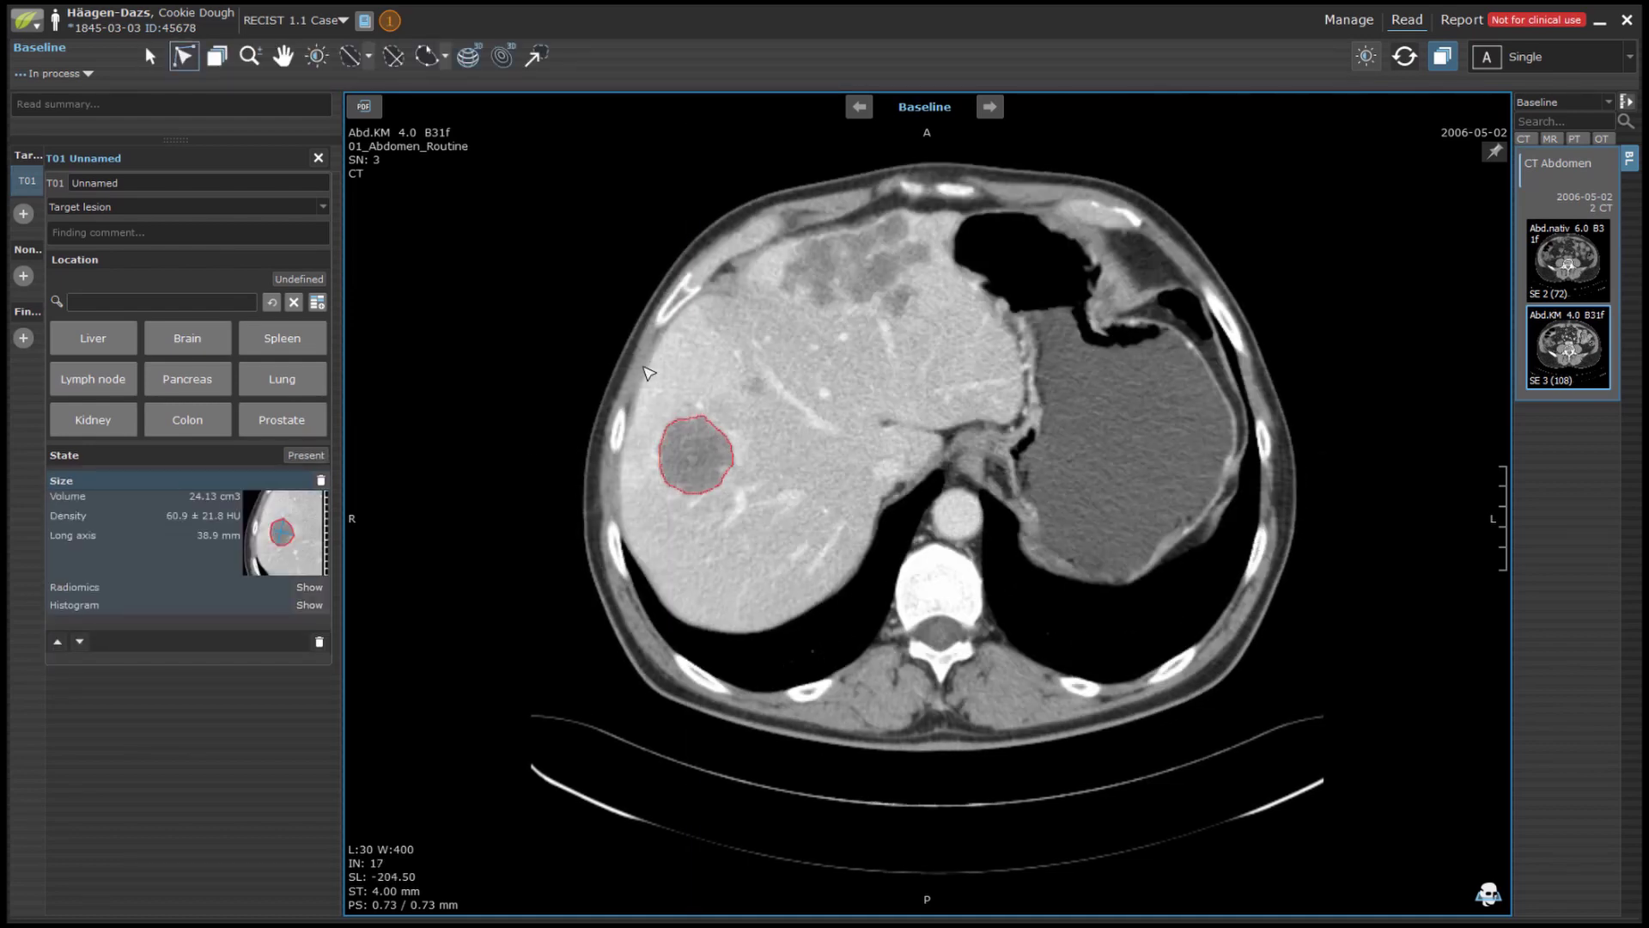
scroll(650, 376, up, 2)
scroll(651, 376, up, 1)
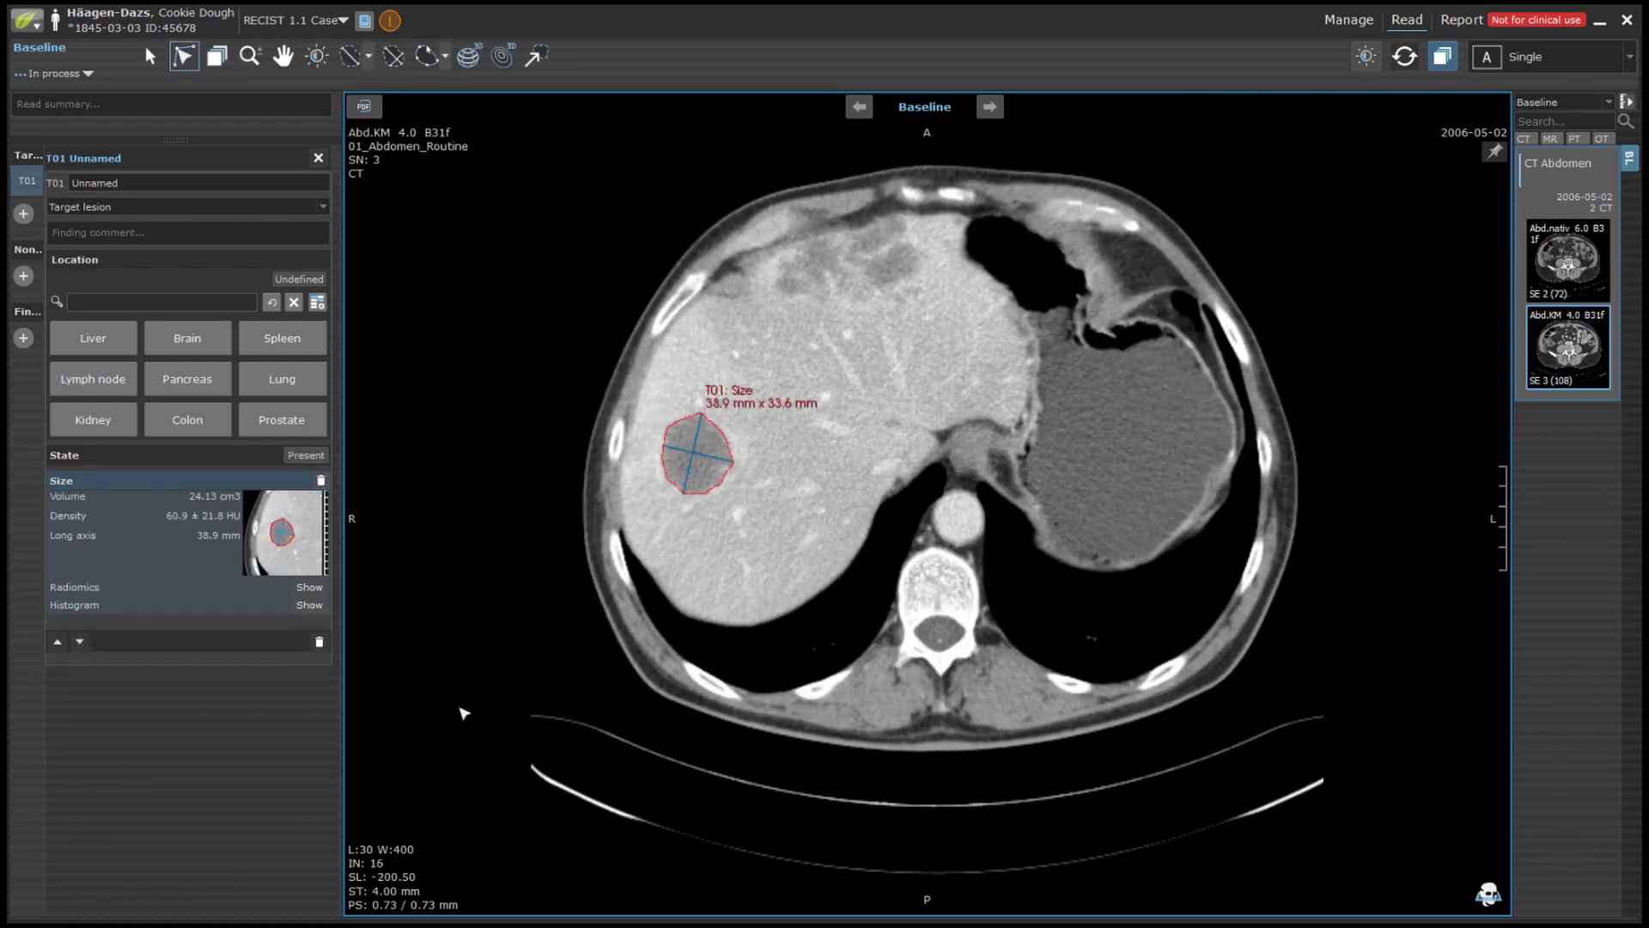
Show the first target lesion's density histogram and set its location to Liver Segment VIII.
click(320, 605)
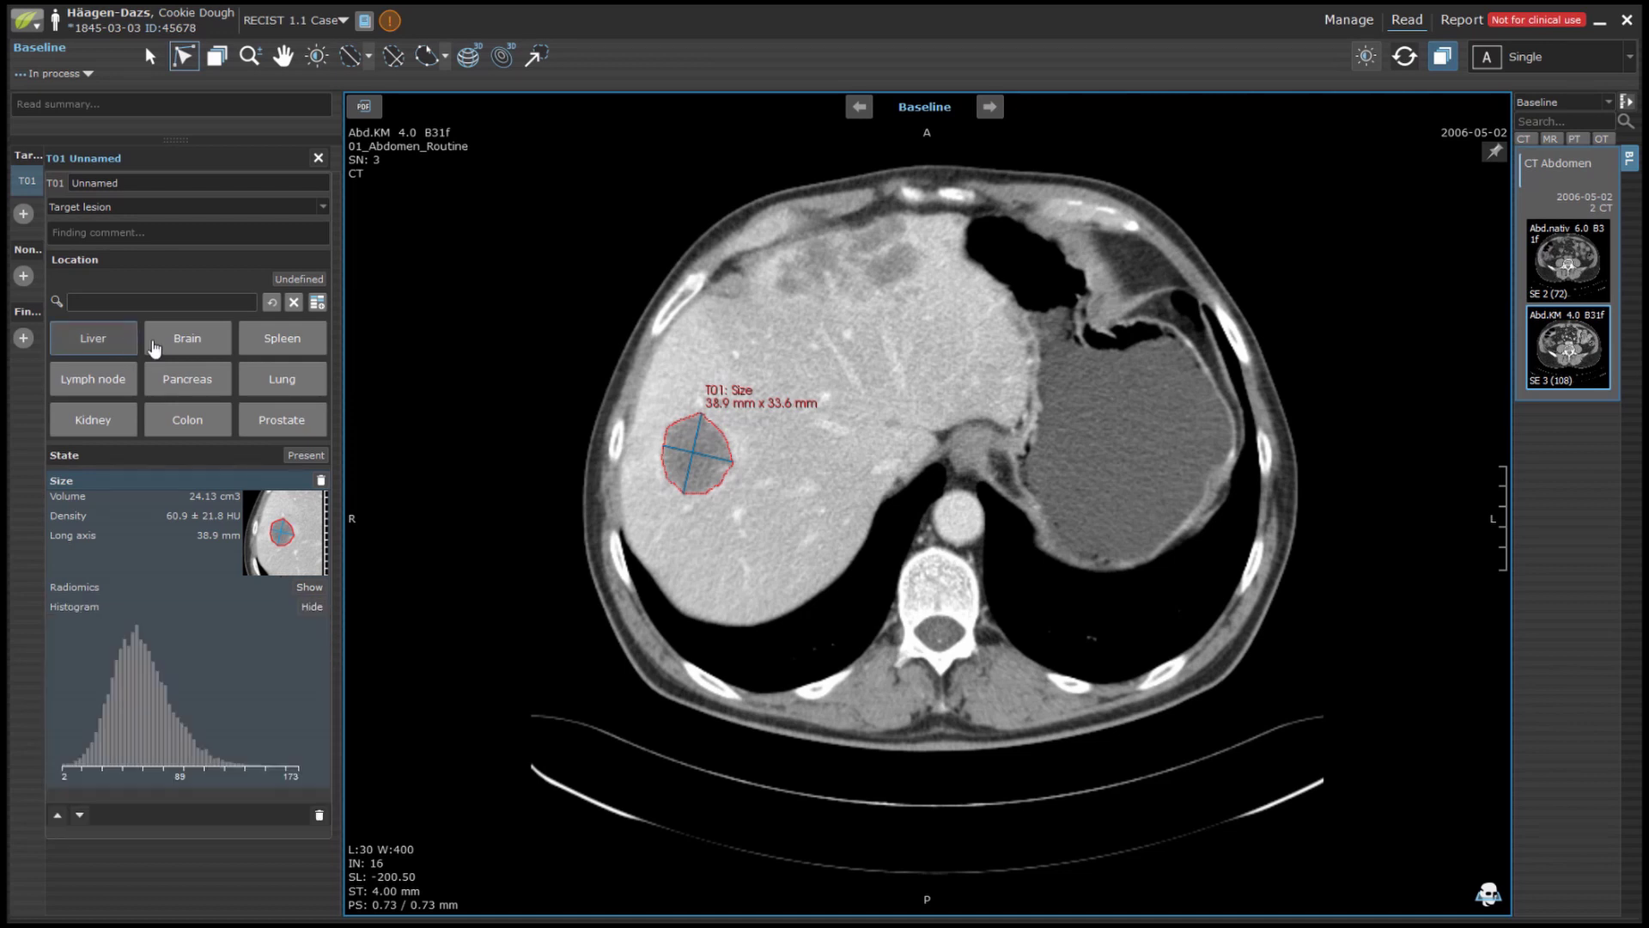
click(126, 348)
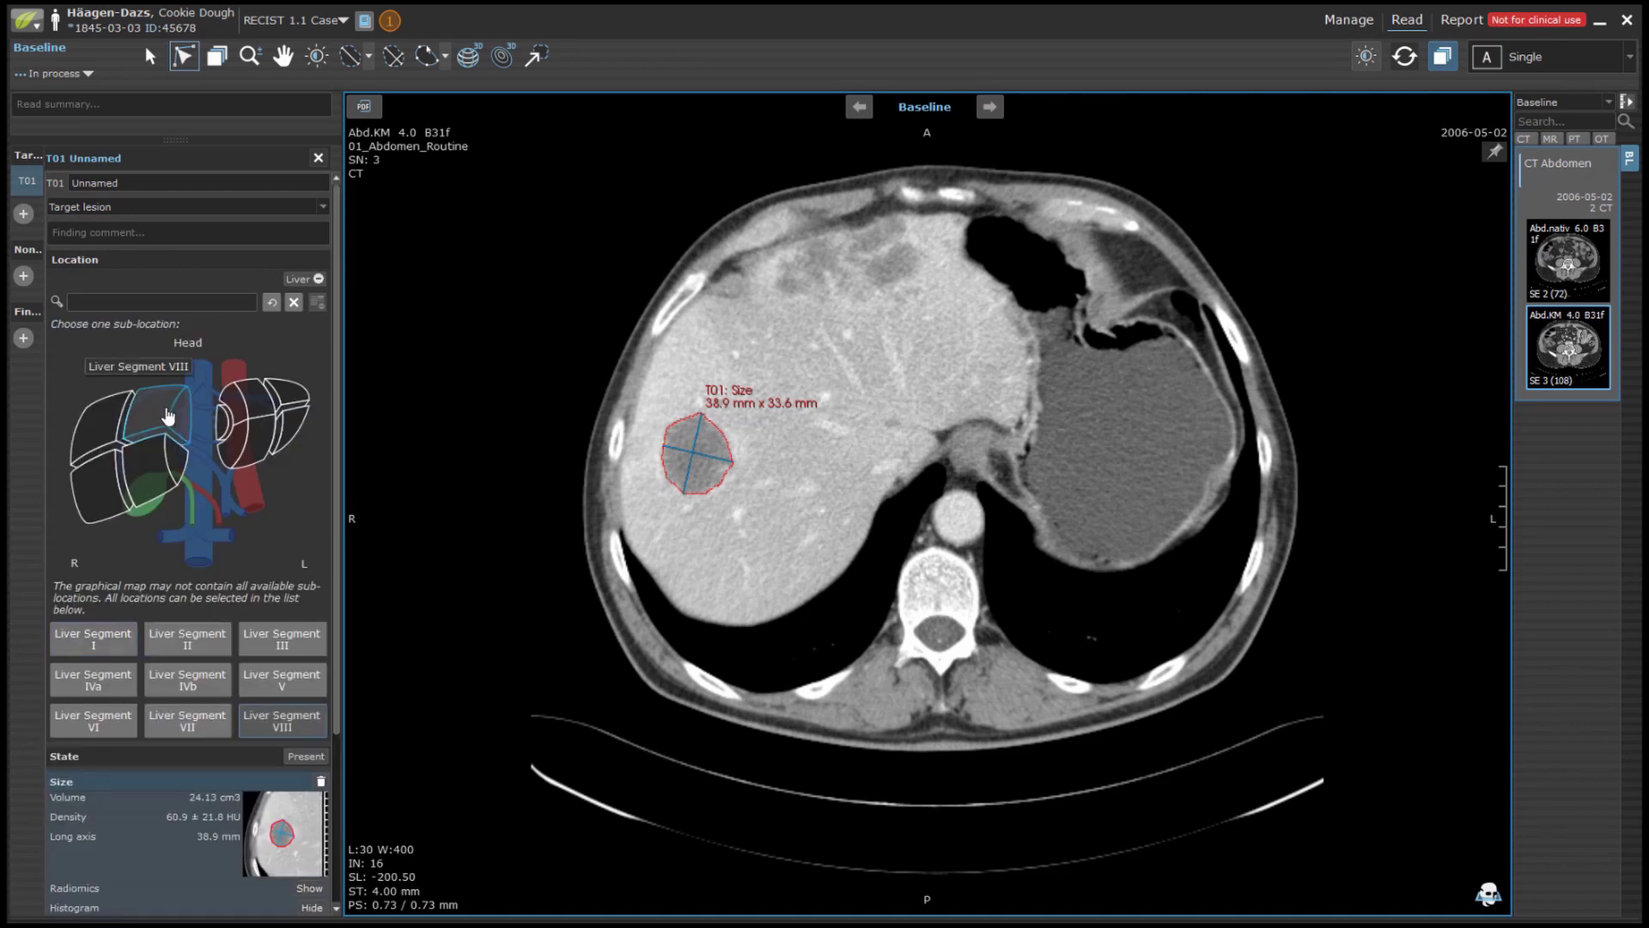
click(168, 417)
key(Escape)
Add a second target lesion and segment the dark posterior liver lesion on slice 25 volumetrically in 3D.
scroll(829, 443, down, 9)
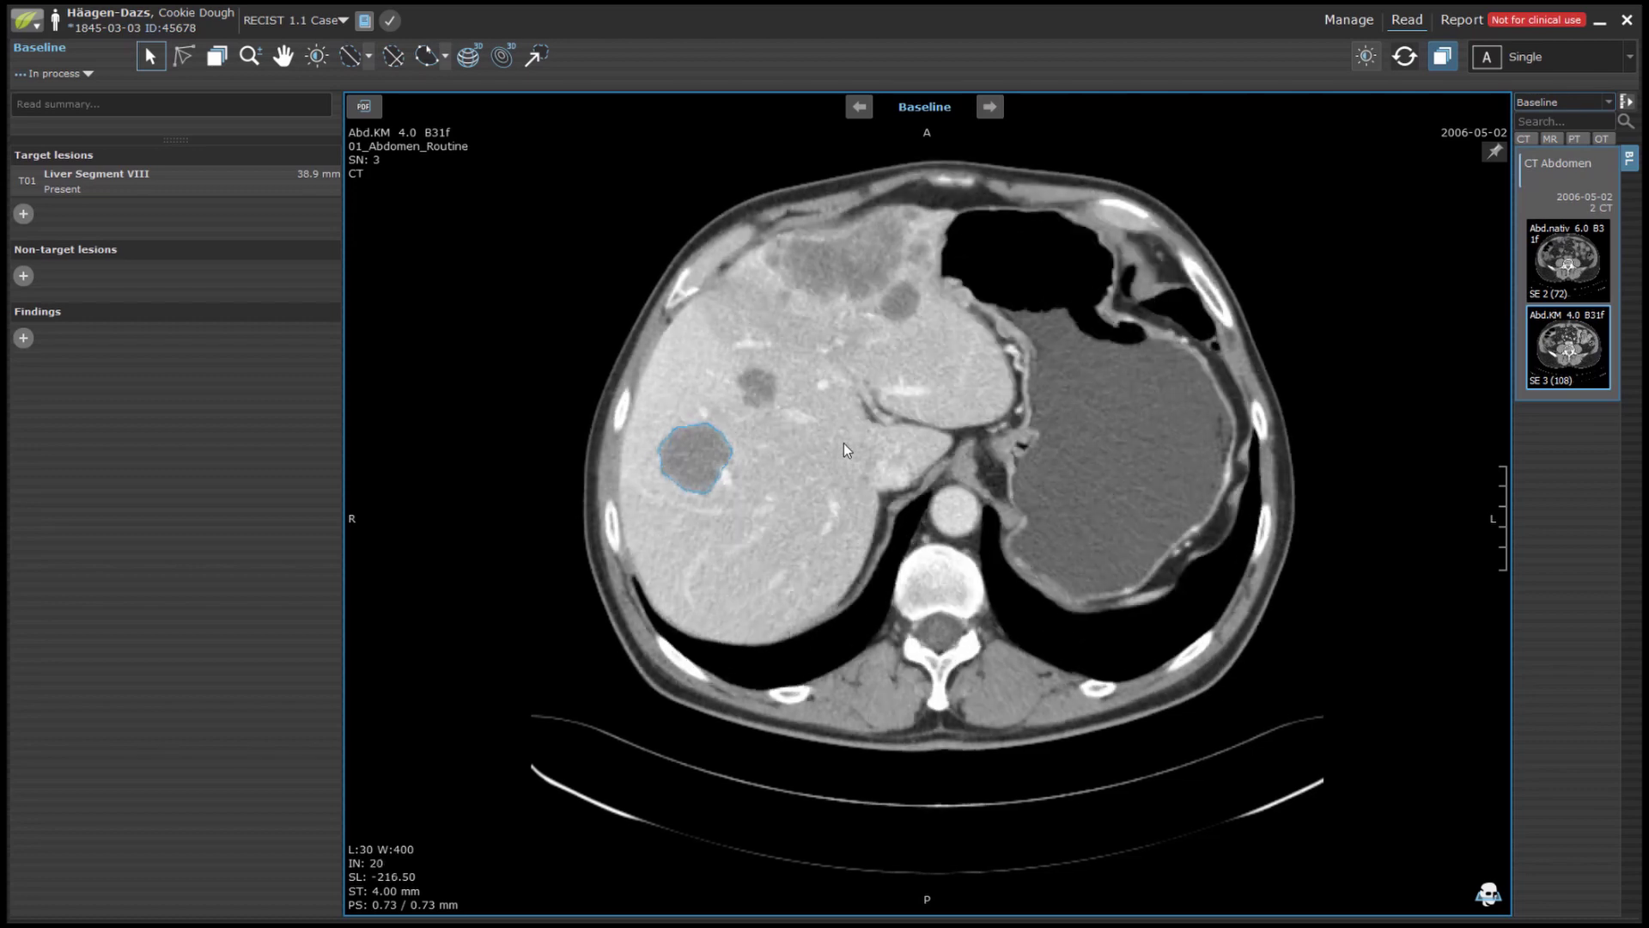
click(23, 213)
right_click(761, 537)
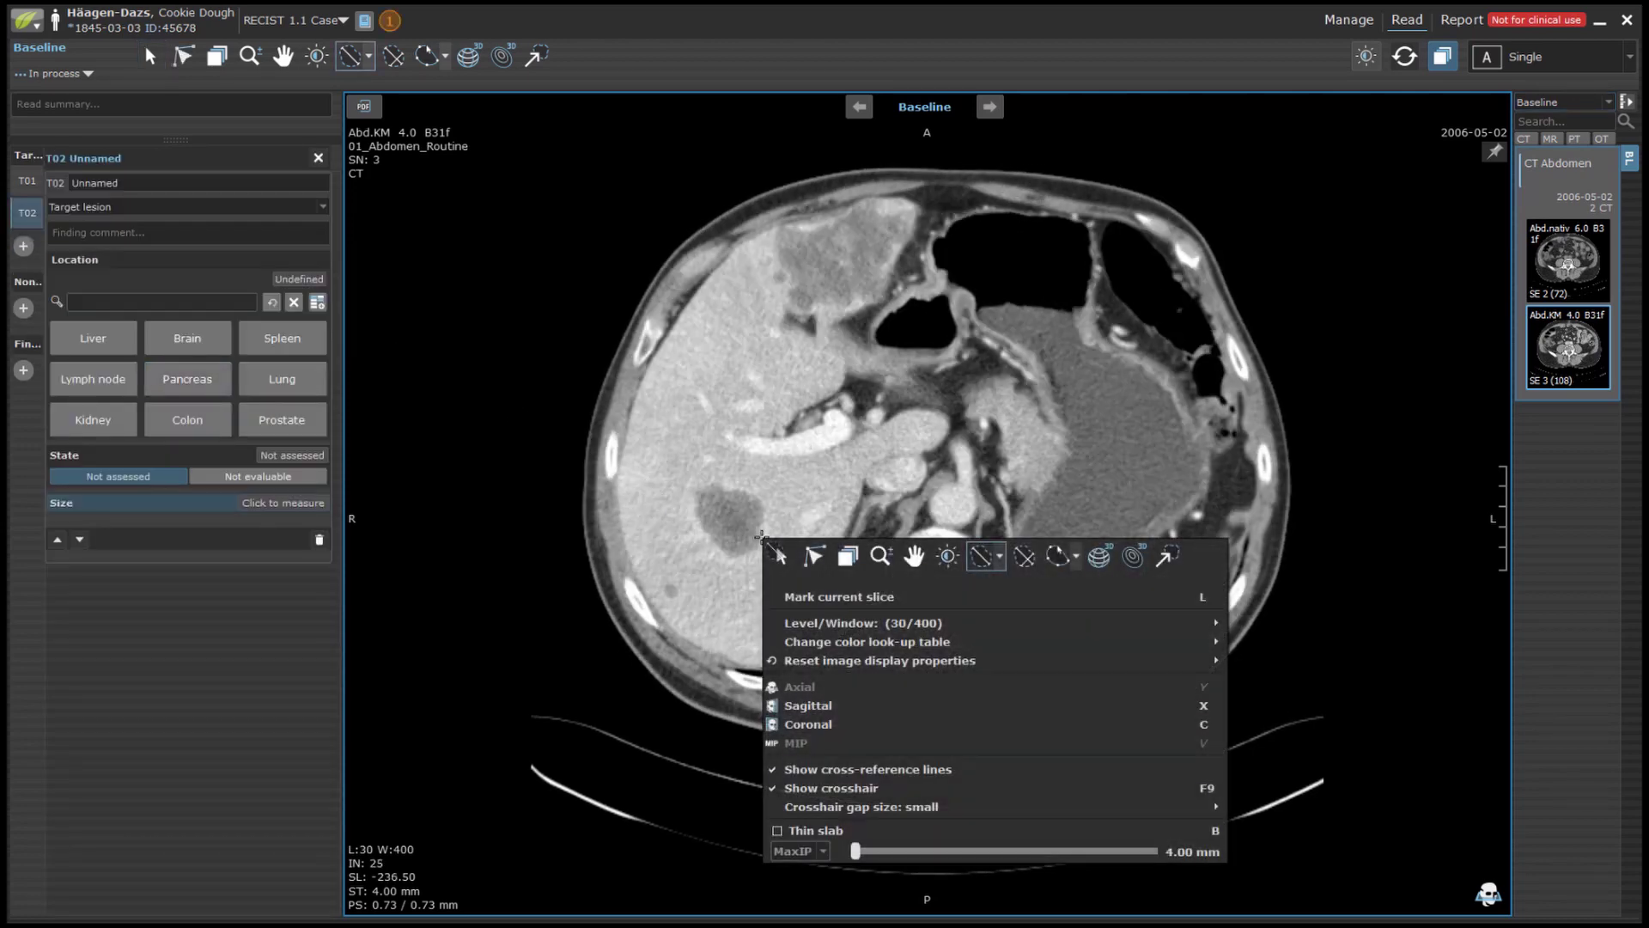
click(1102, 560)
click(733, 520)
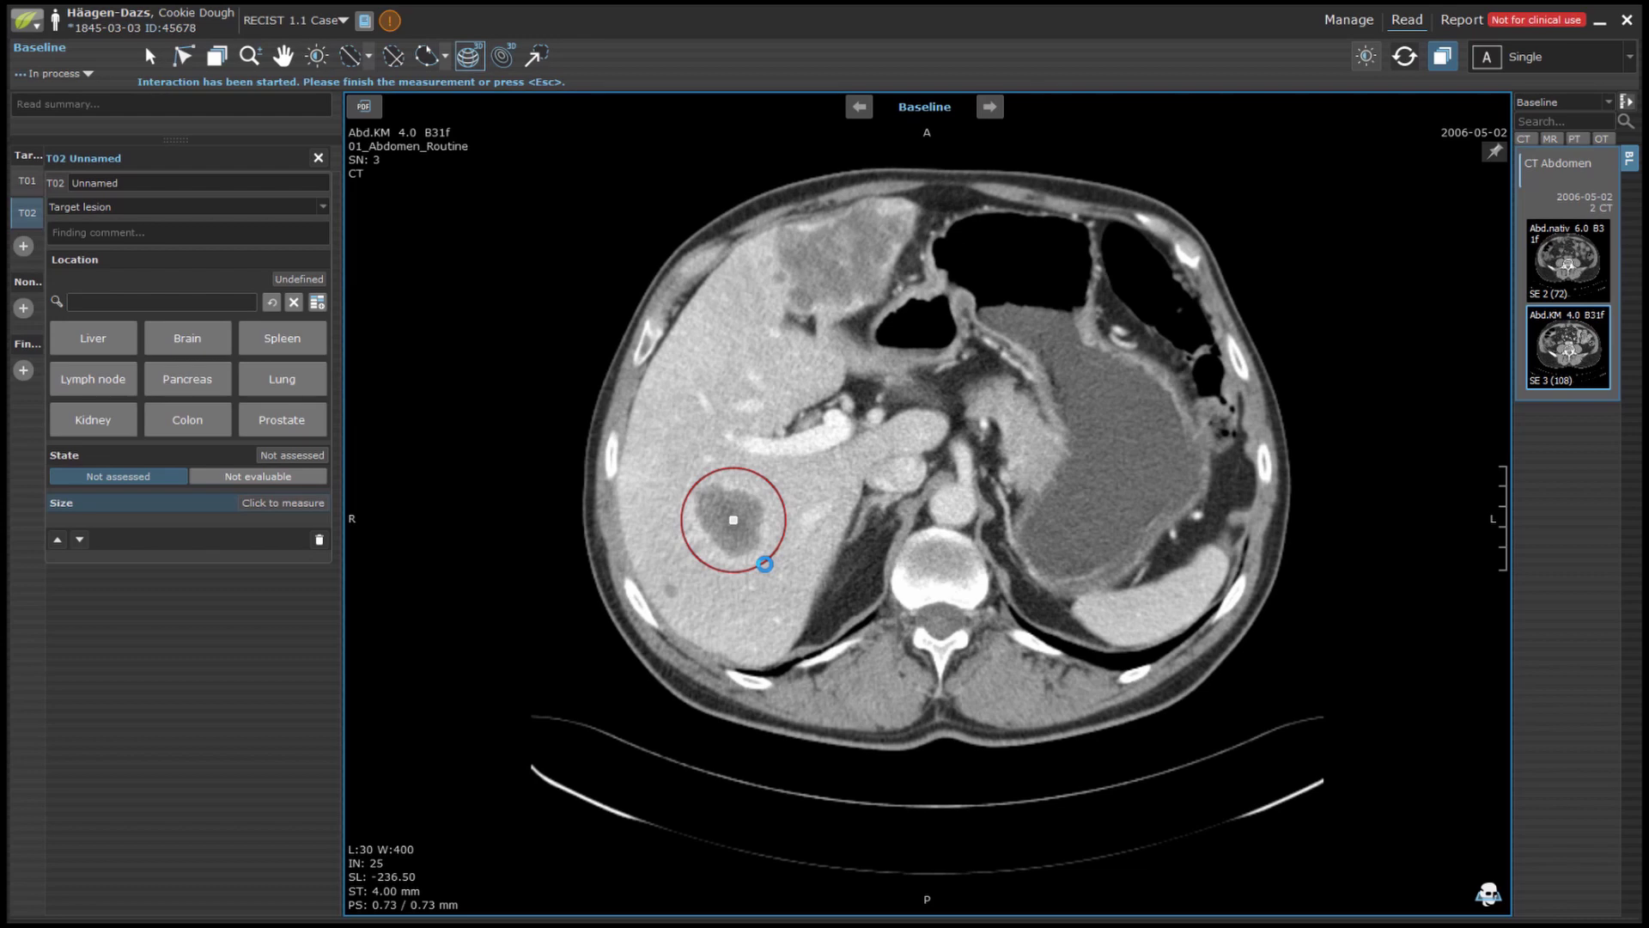
click(764, 564)
Check the second target lesion's outline across slices and set its location to Liver Segment VIII.
scroll(768, 569, up, 3)
scroll(770, 571, down, 8)
scroll(770, 571, up, 5)
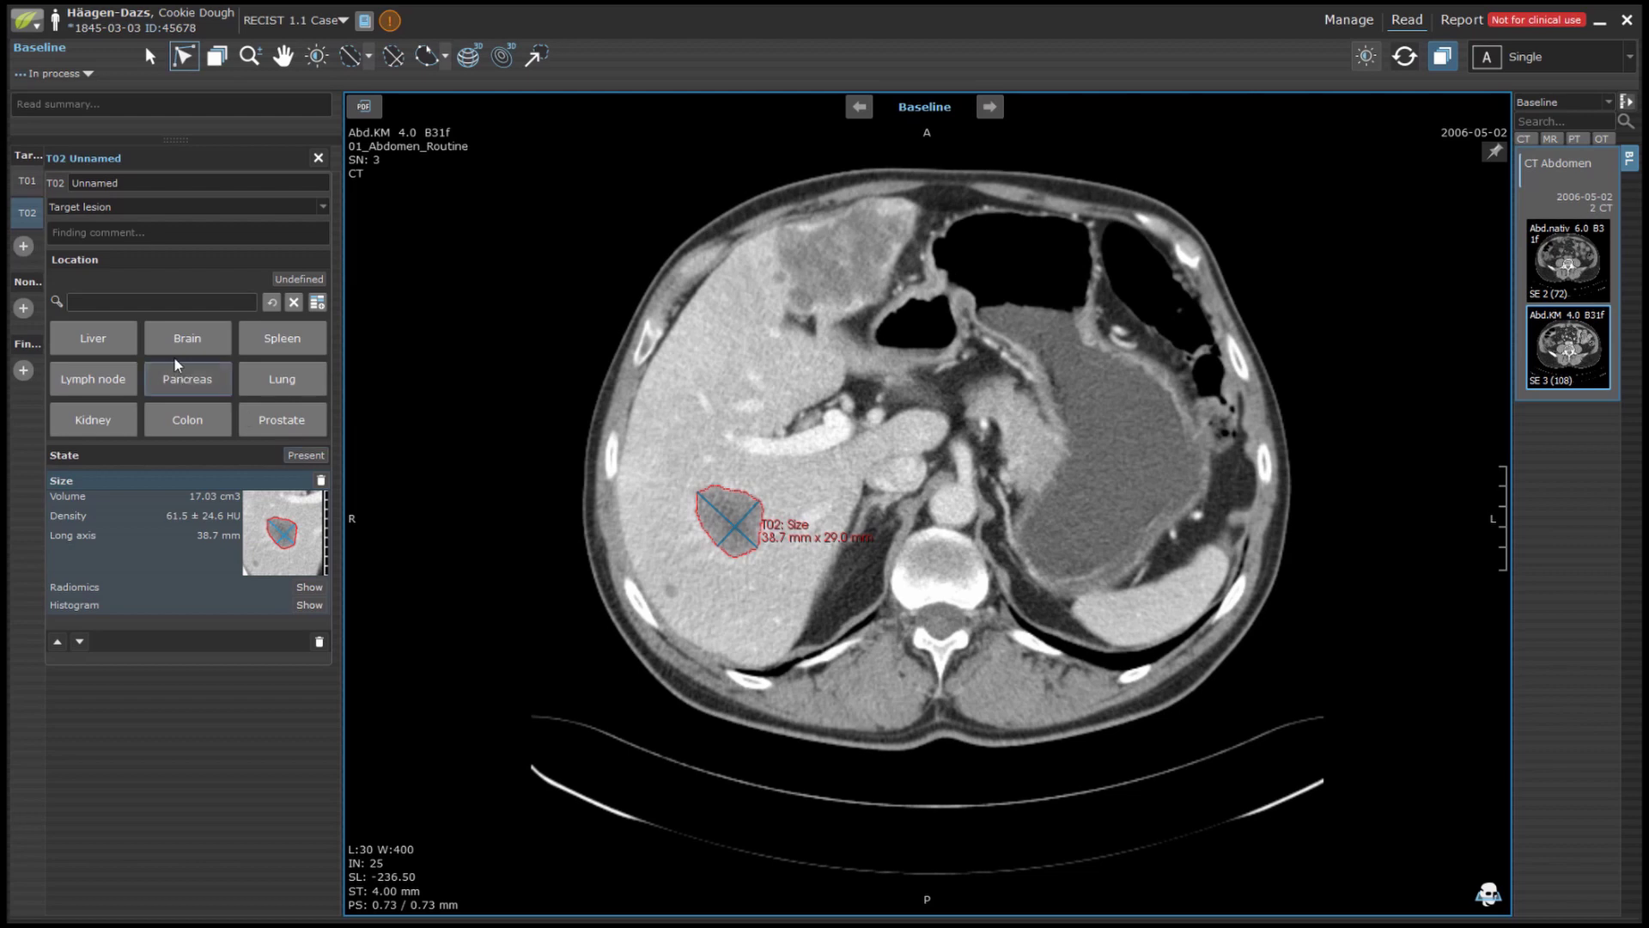
click(94, 337)
click(163, 425)
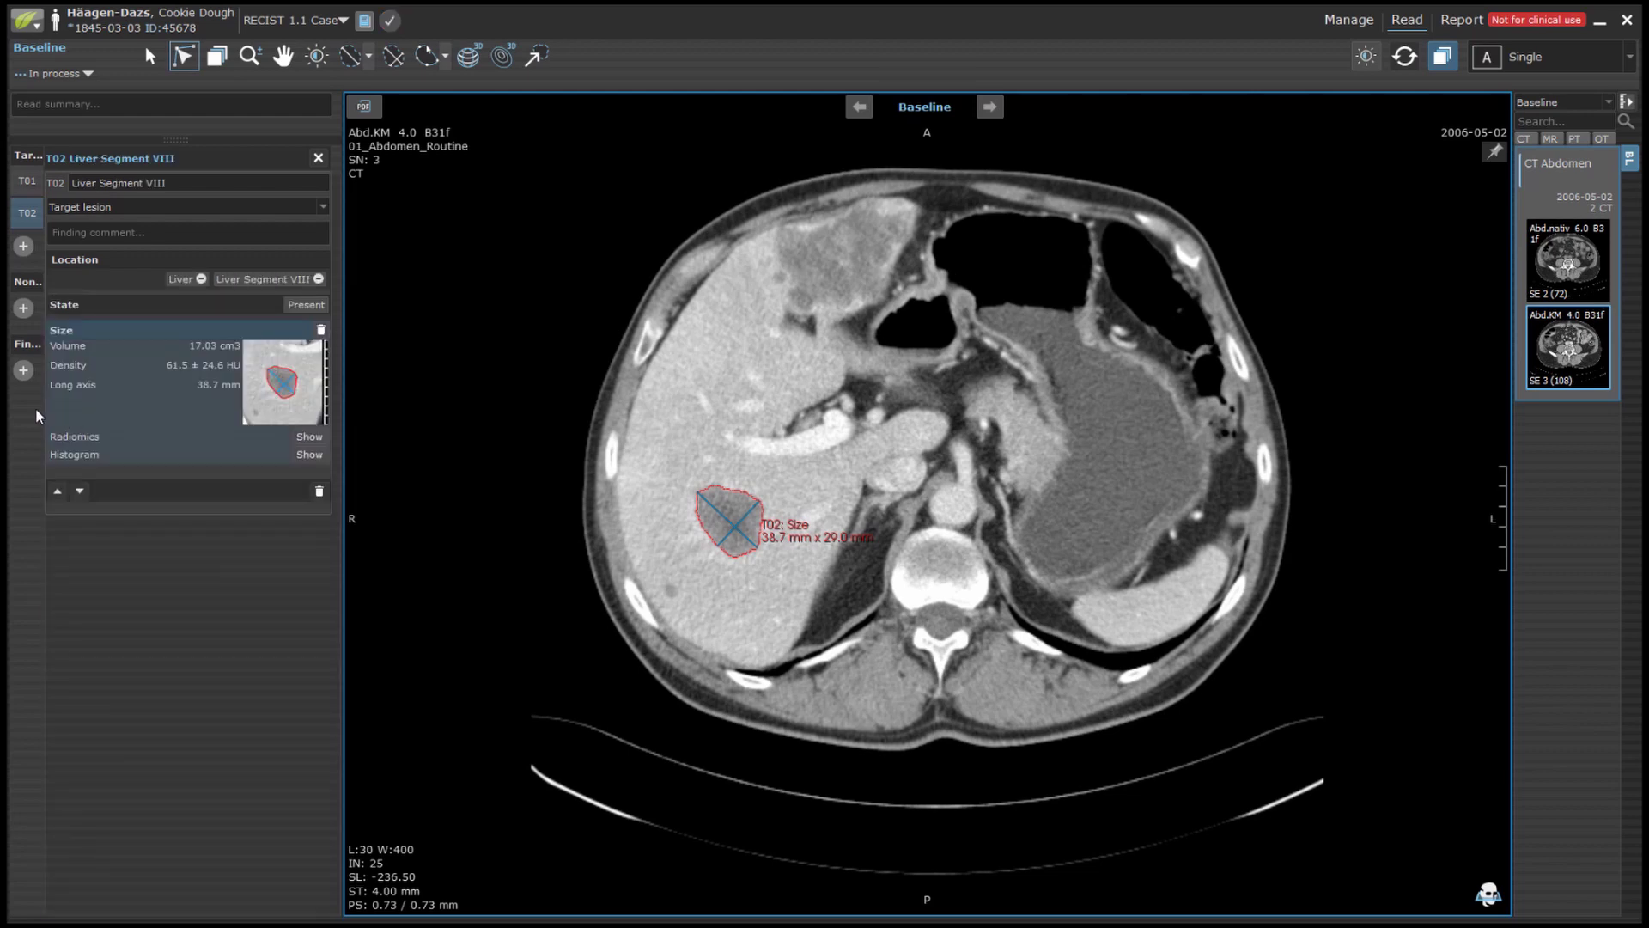
Outline the large anterior liver lesion on slice 20 with a closed contour, about 79 mm by 58 mm.
scroll(840, 316, down, 3)
scroll(840, 315, up, 6)
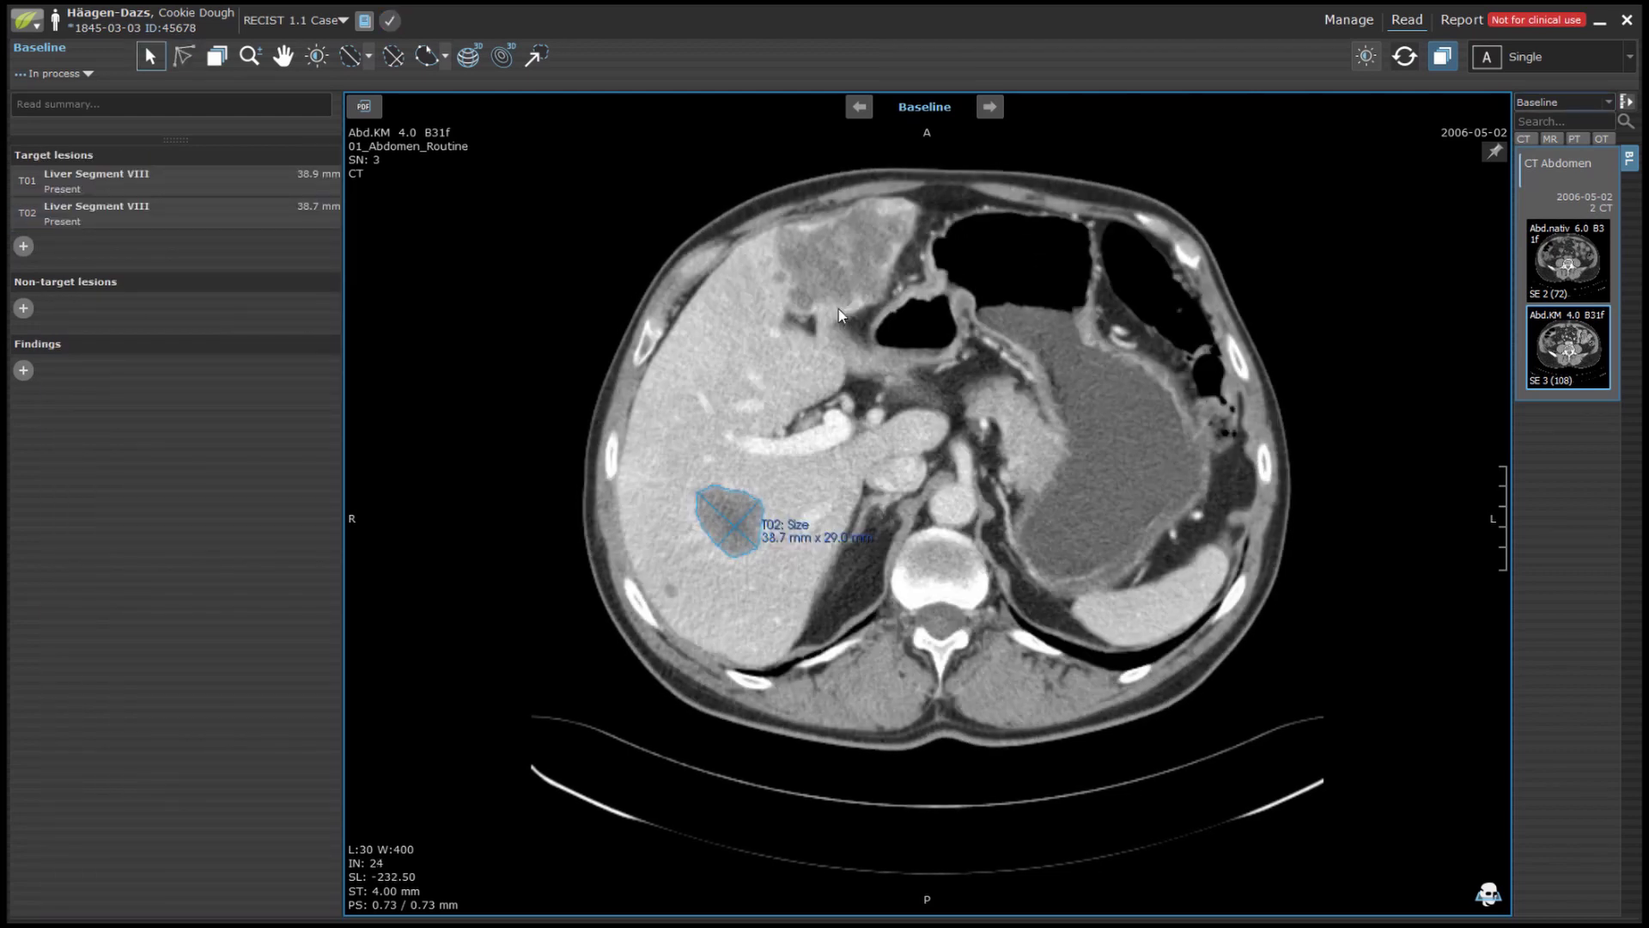
scroll(840, 316, down, 2)
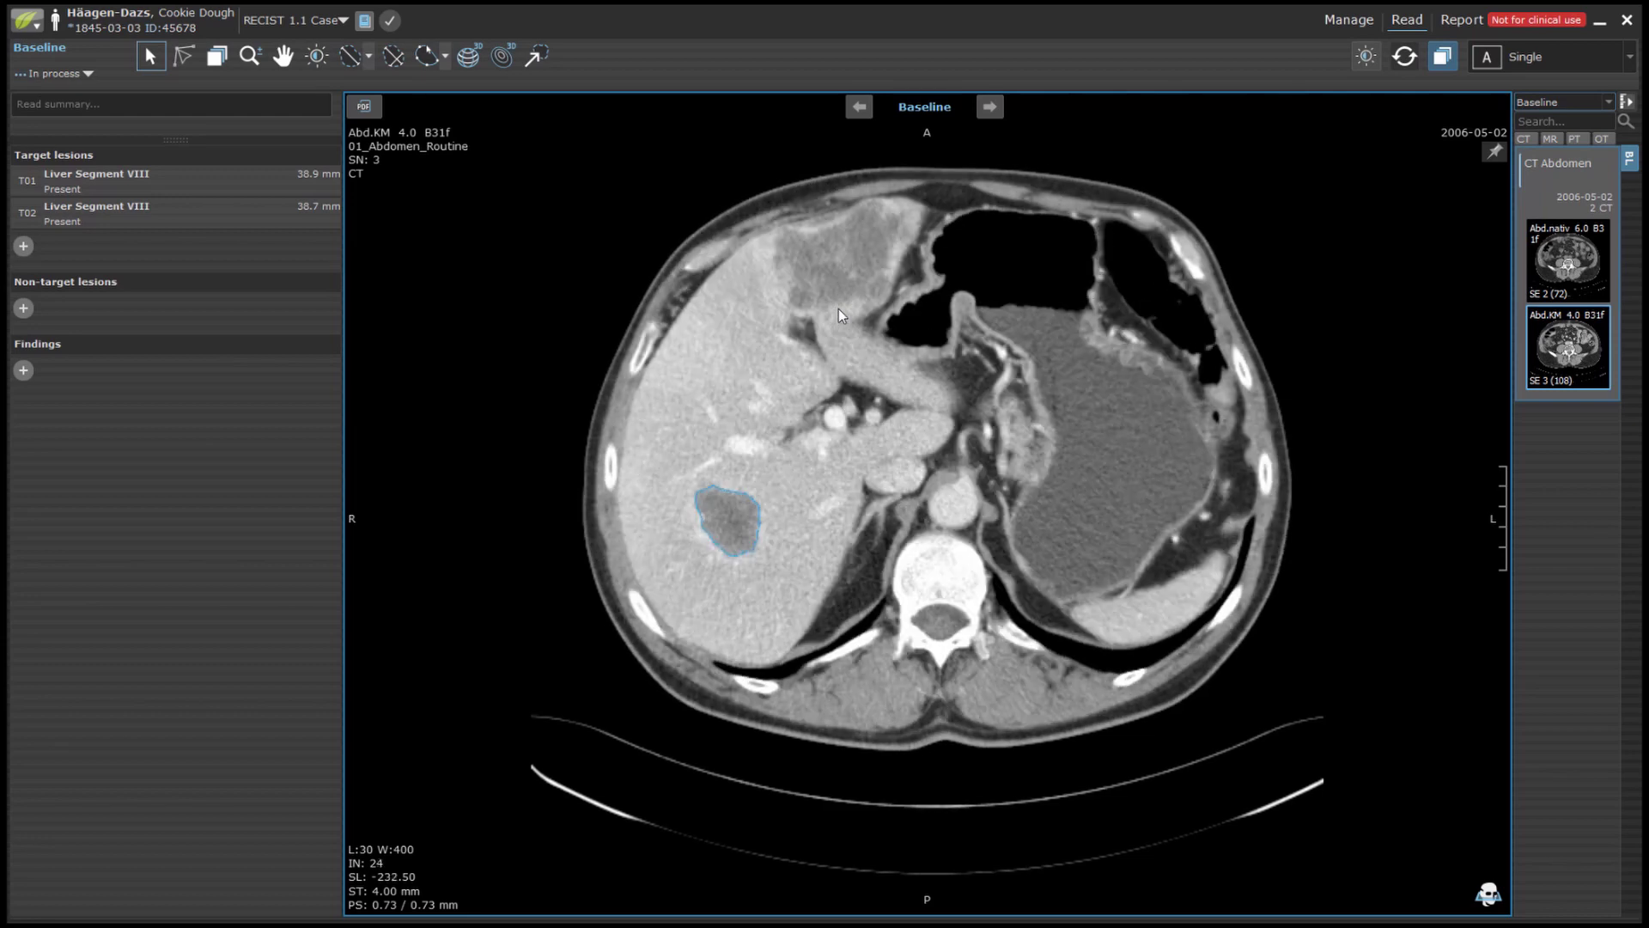
scroll(840, 315, up, 3)
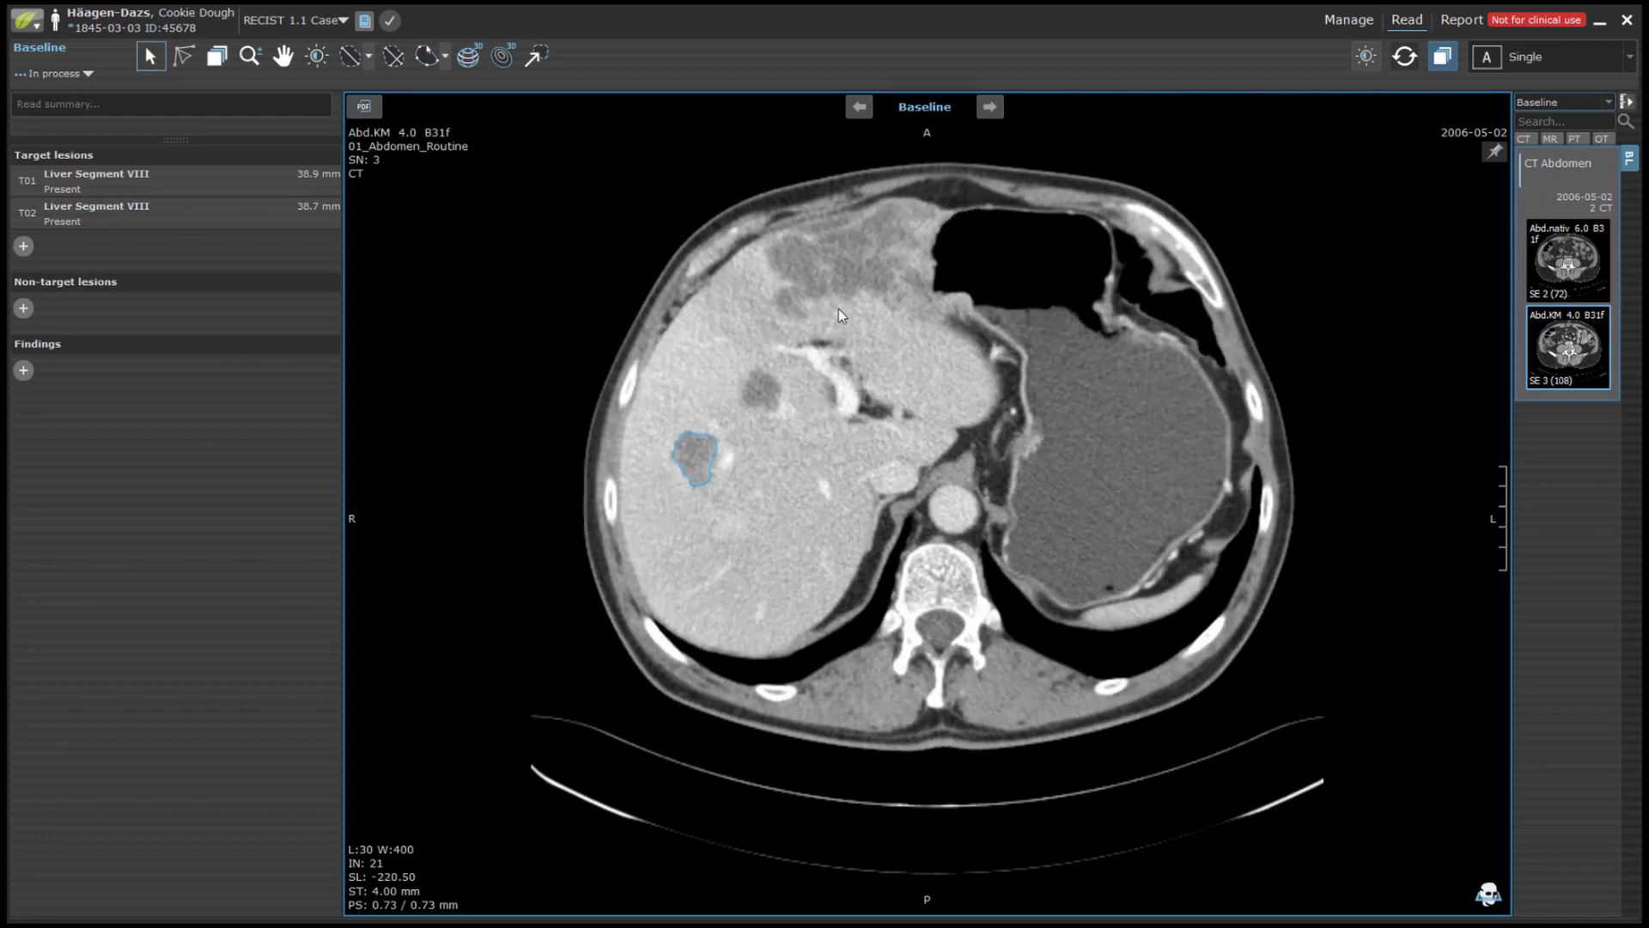
right_click(840, 315)
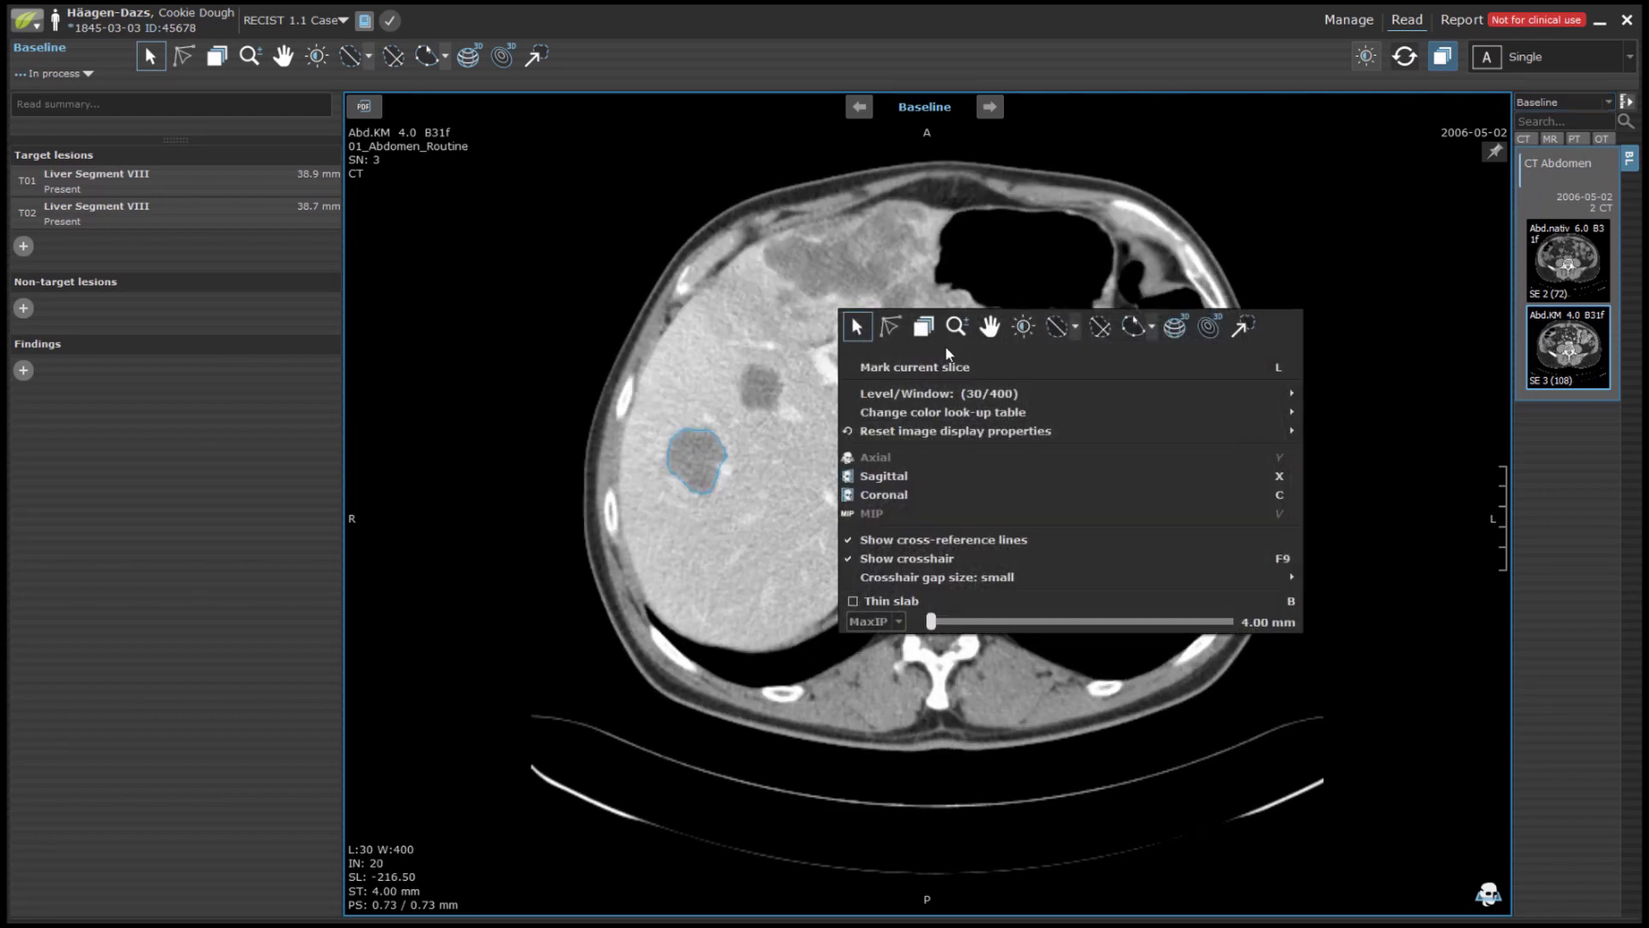
click(1132, 327)
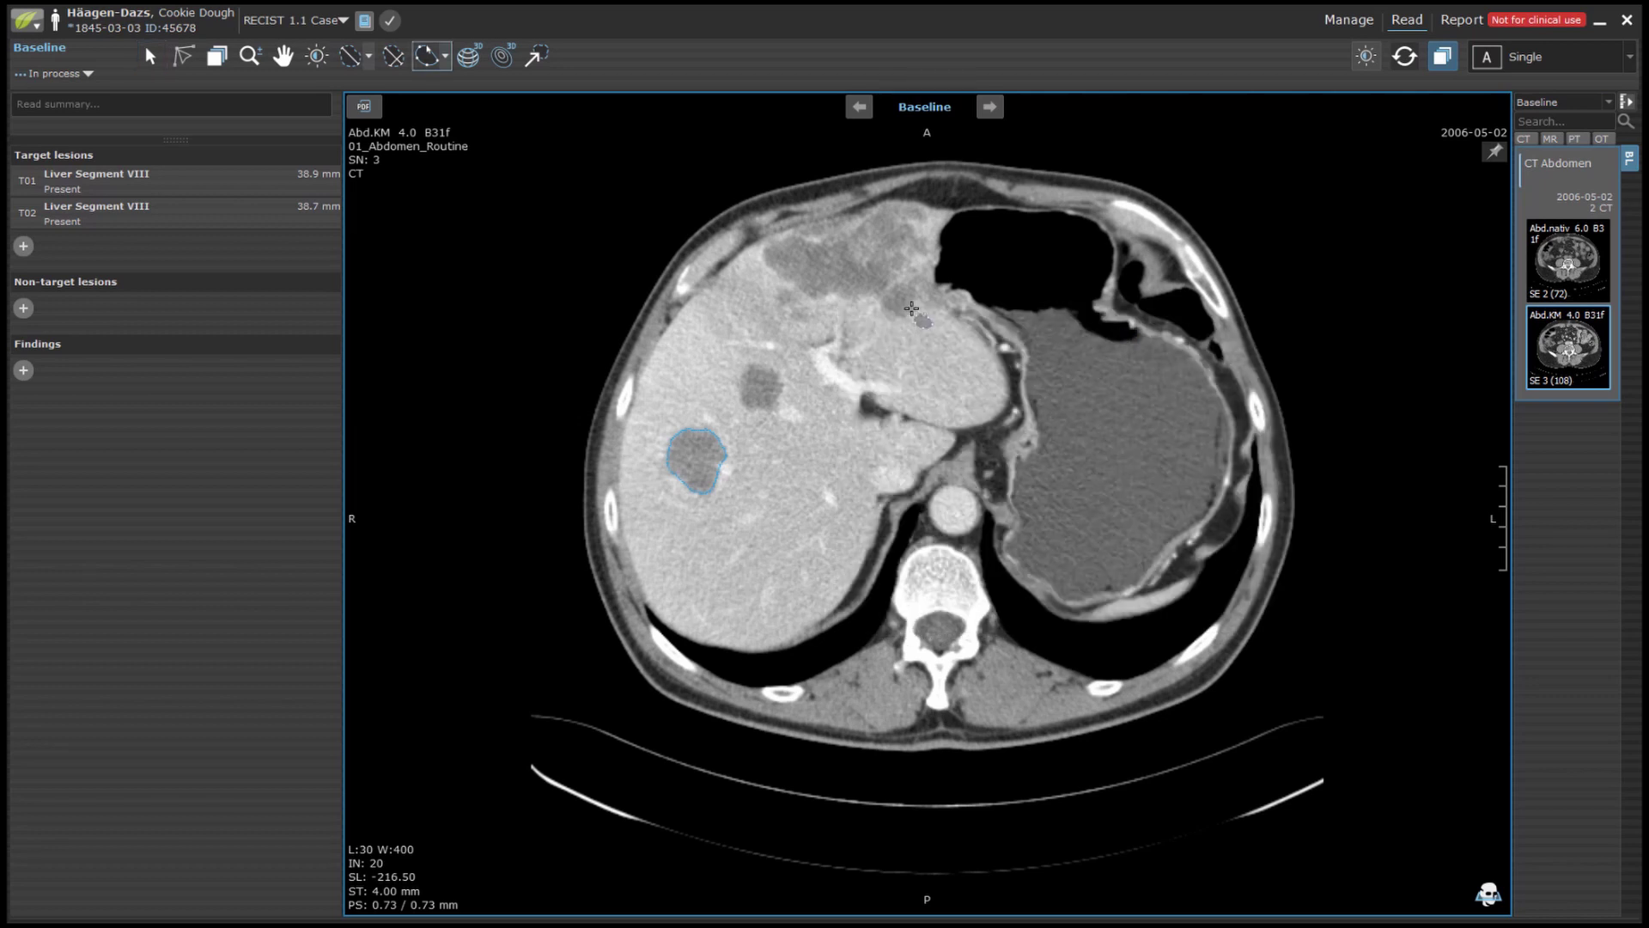
click(912, 309)
mouse_move(922, 263)
mouse_down()
mouse_move(923, 223)
mouse_move(898, 198)
mouse_move(763, 243)
mouse_move(782, 283)
mouse_move(900, 325)
mouse_up()
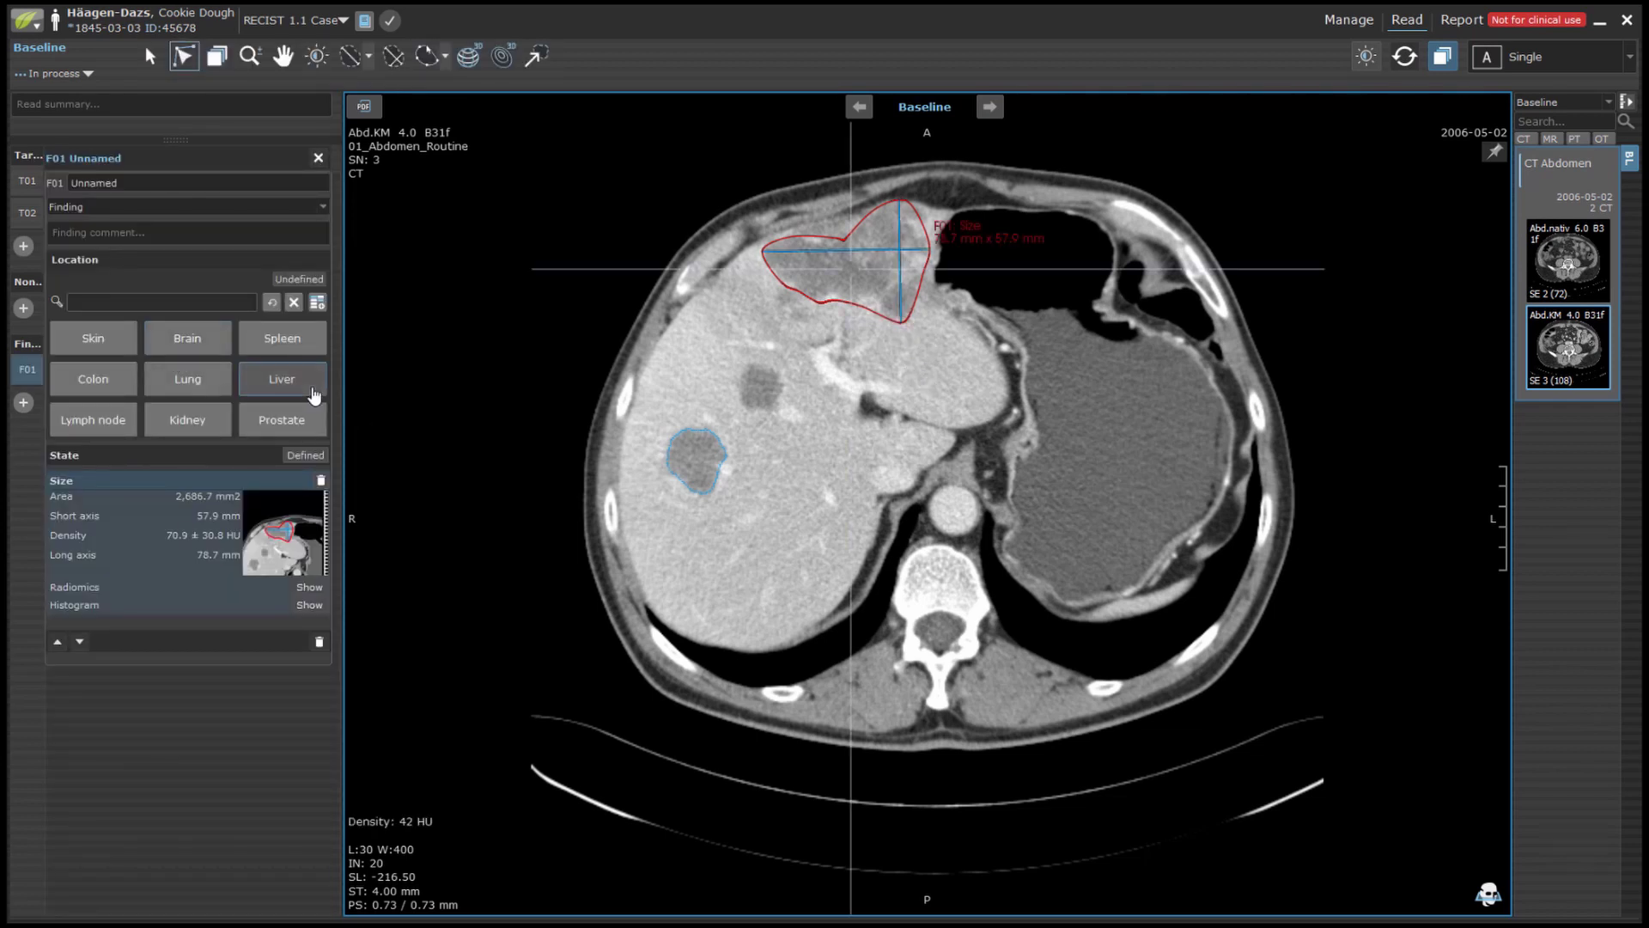
Set the anterior lesion's location to Liver Segment VII, reclassify it as a target lesion and check the conformity status.
click(282, 379)
click(93, 425)
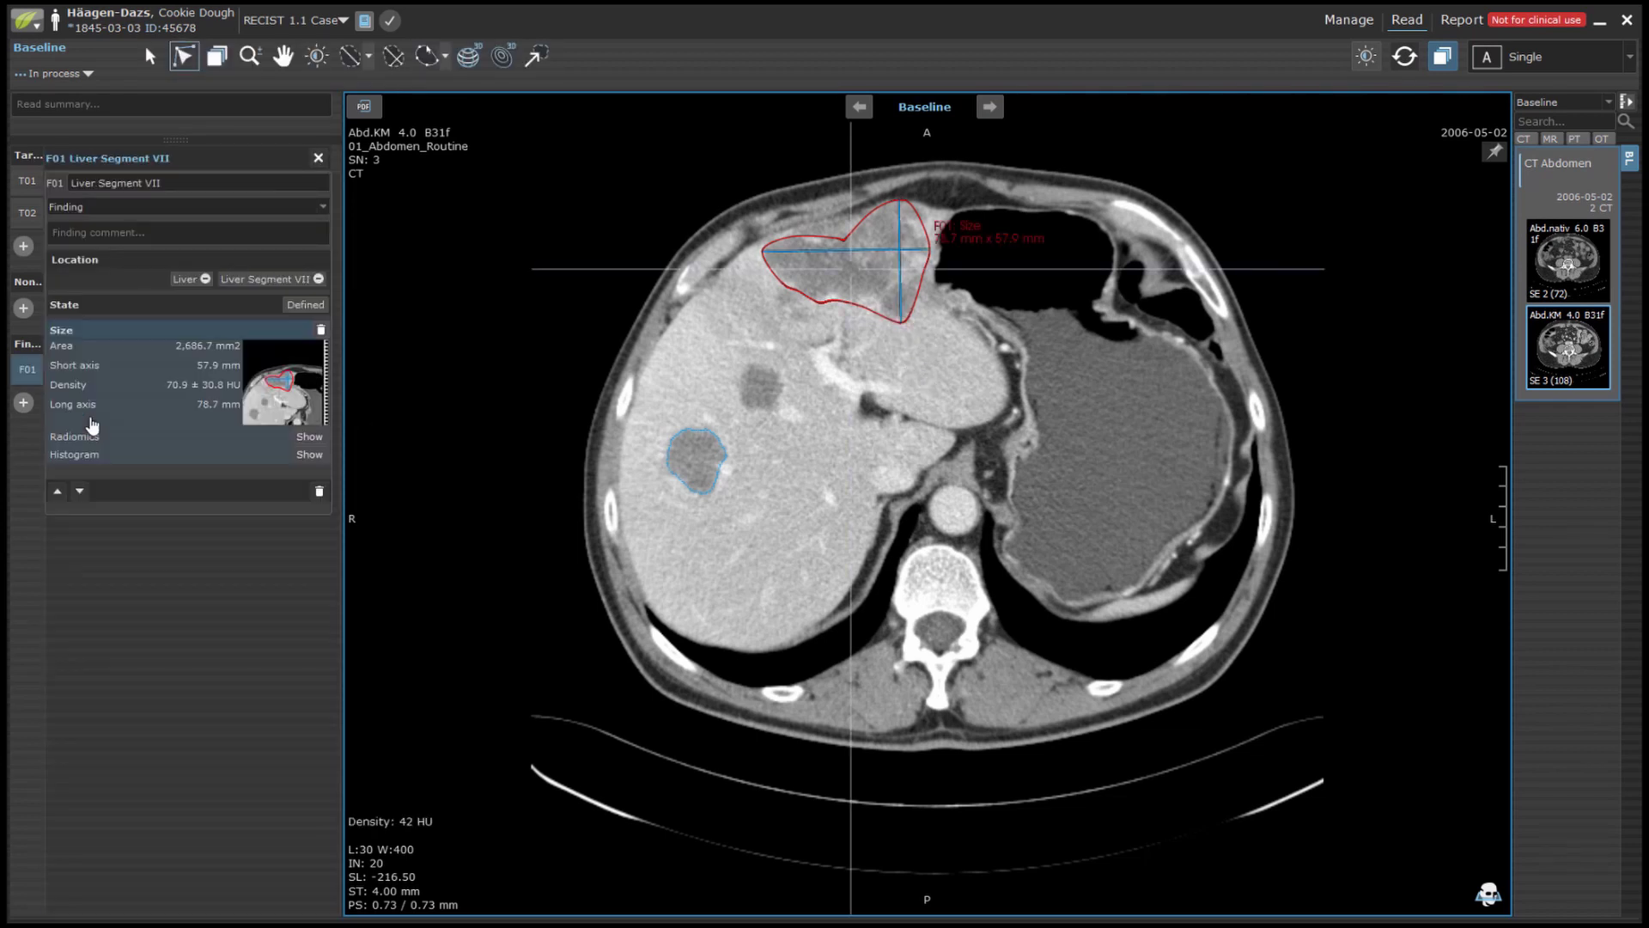
click(315, 206)
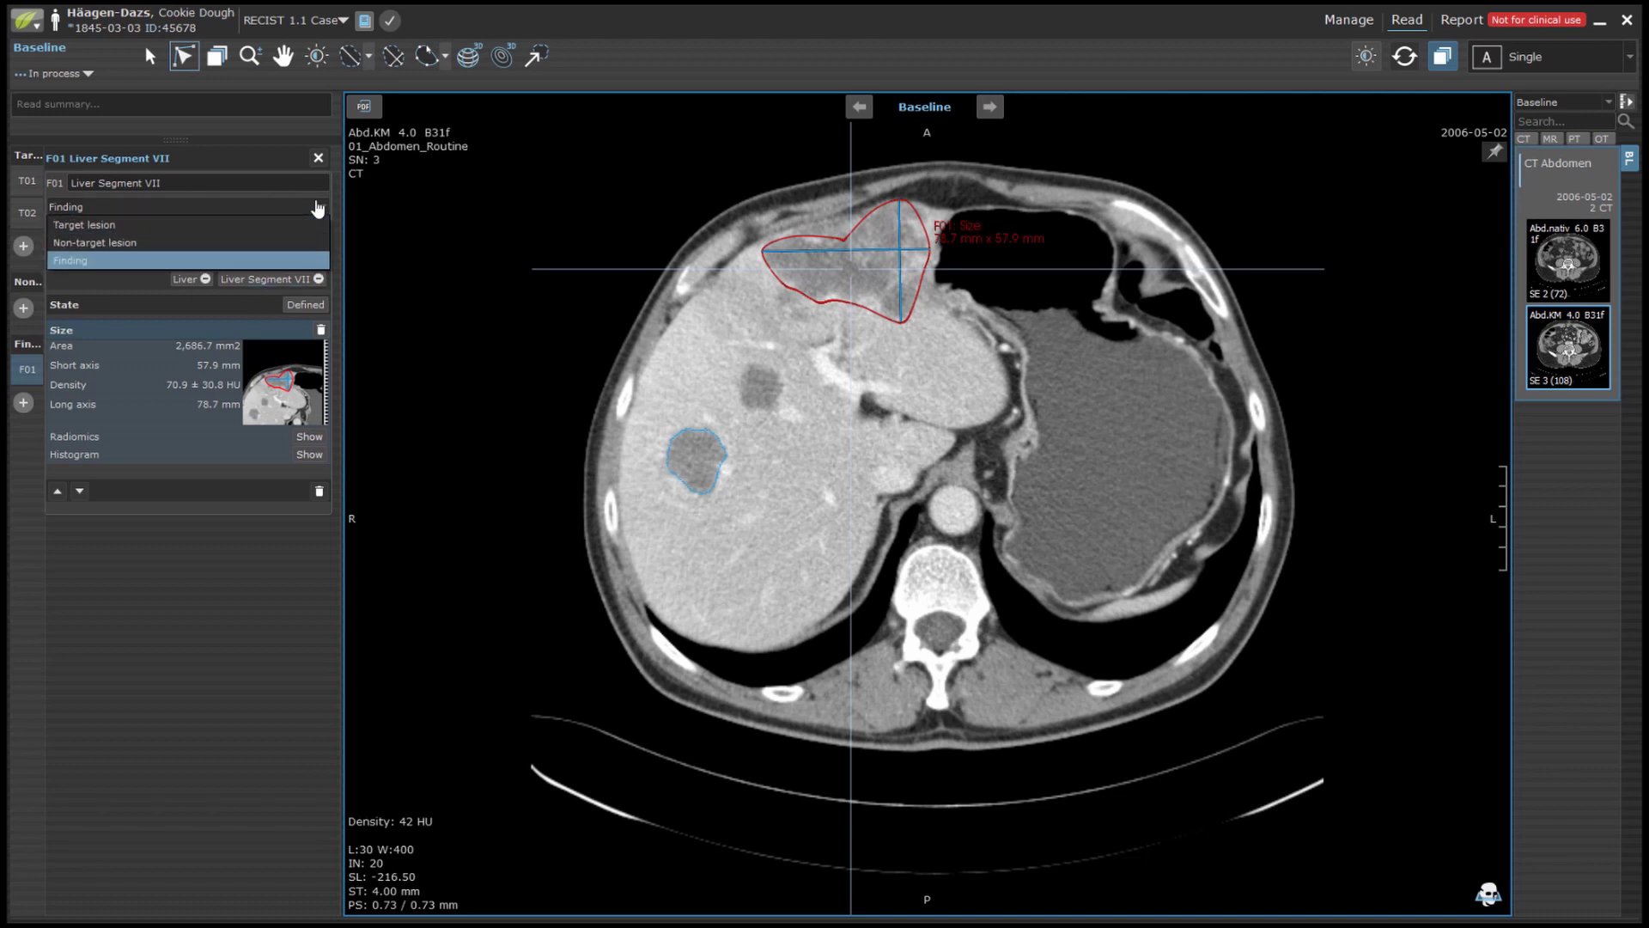
click(232, 226)
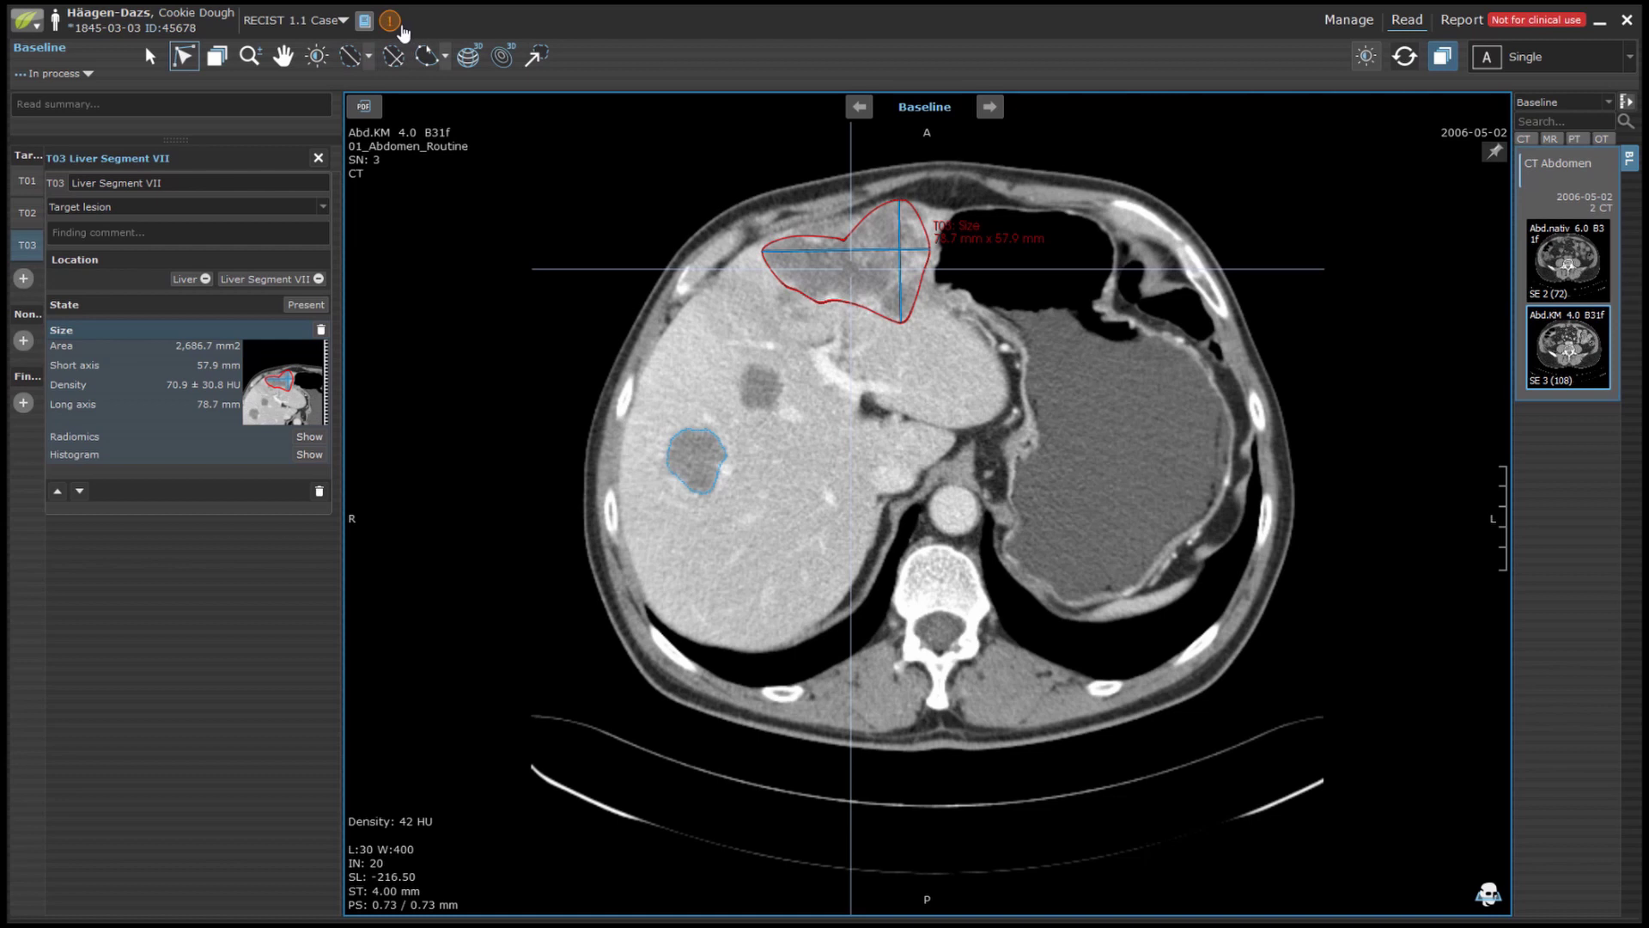
mouse_move(402, 26)
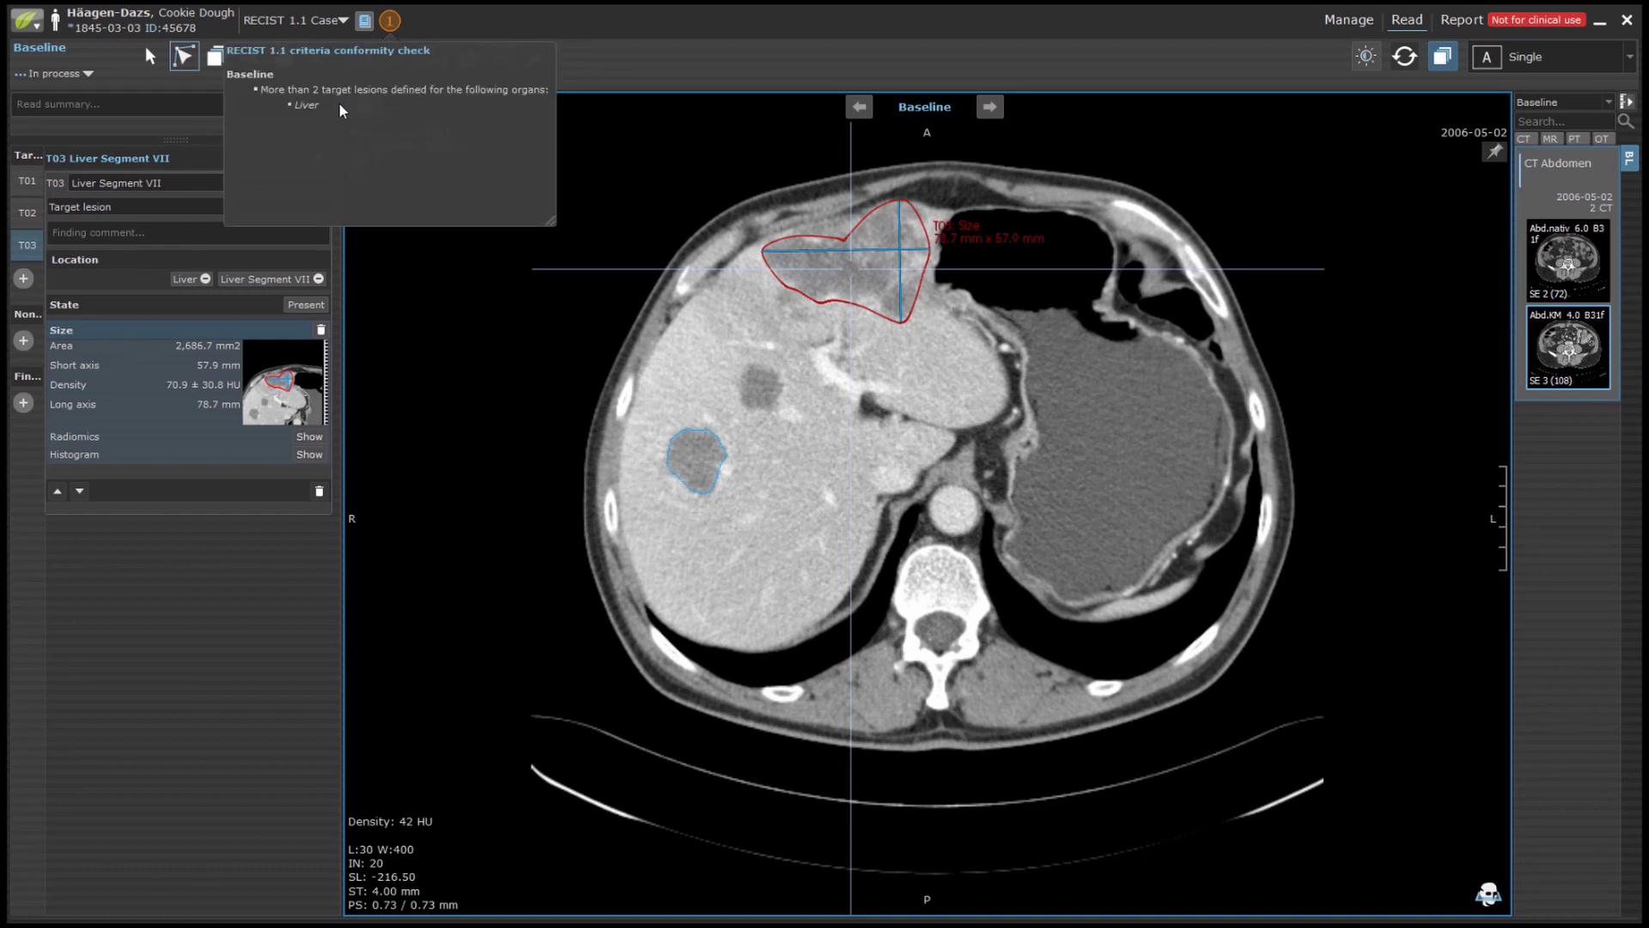
click(35, 502)
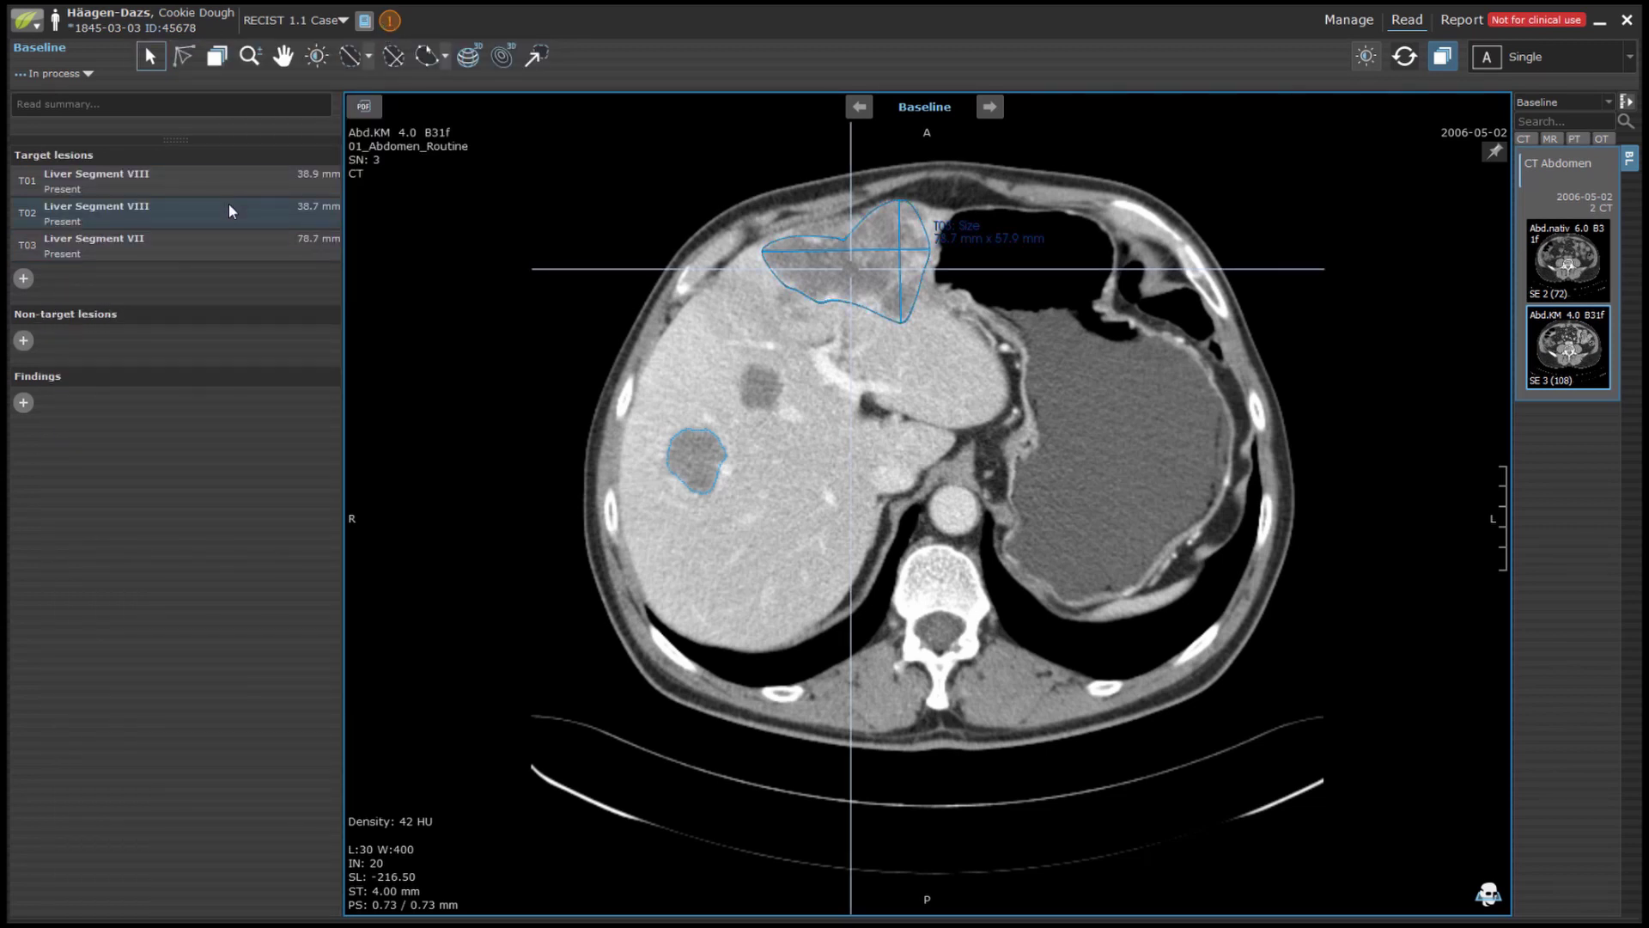
Reclassify the 38.7 mm Liver Segment VIII lesion as a non-target lesion and review the remaining target lesions.
drag(232, 210, 147, 343)
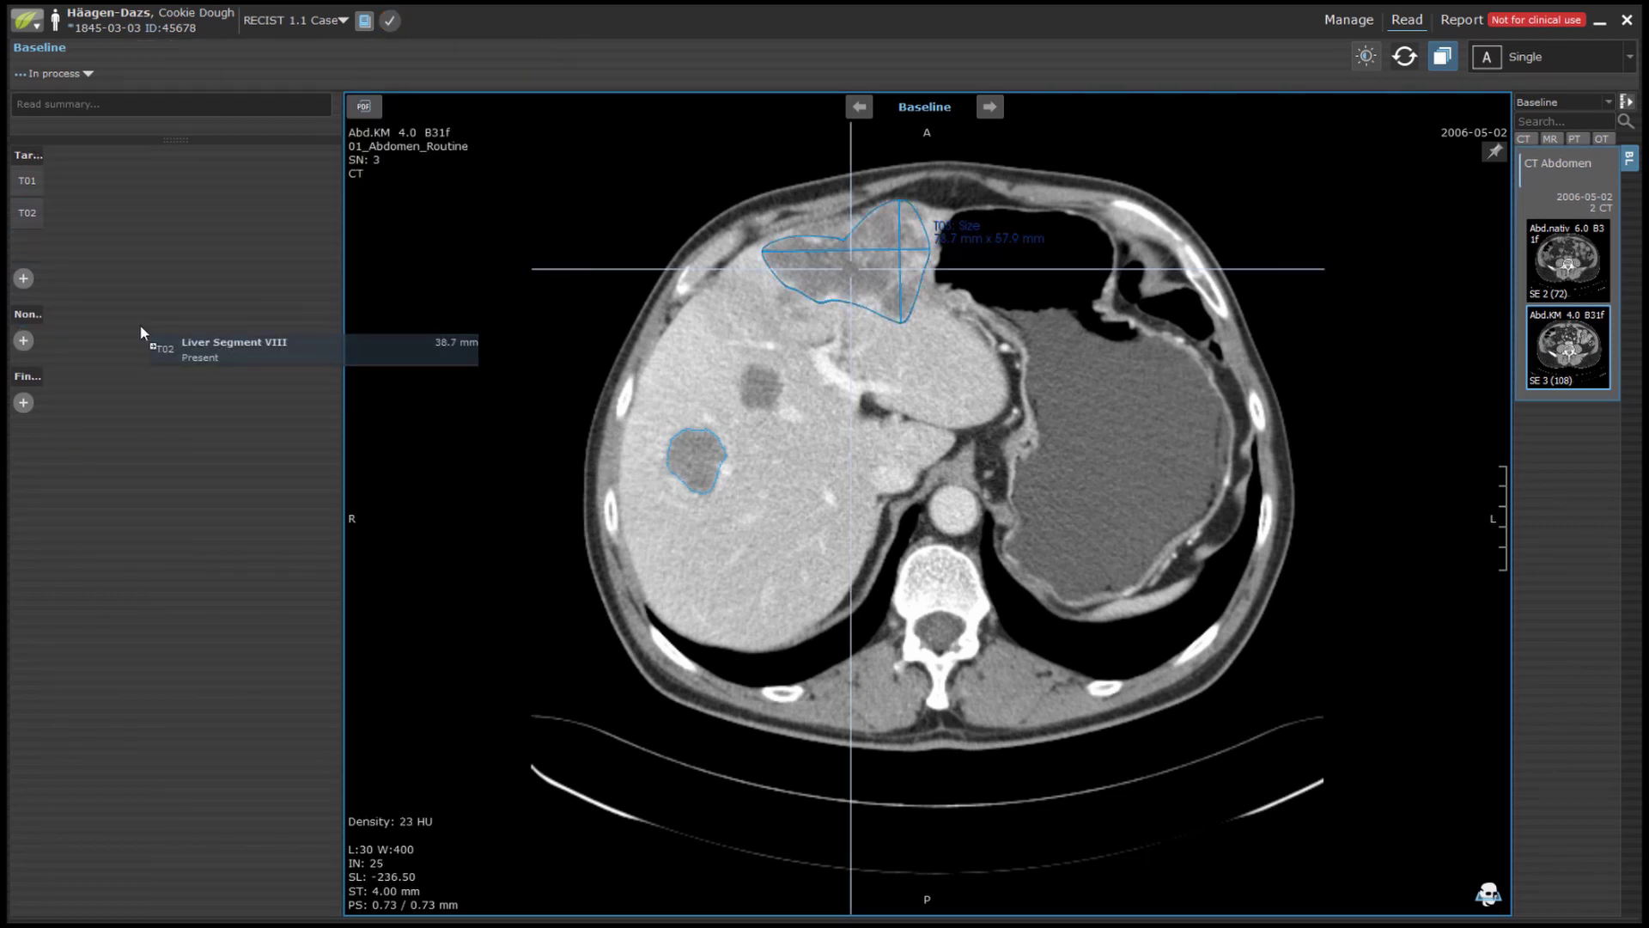
click(36, 481)
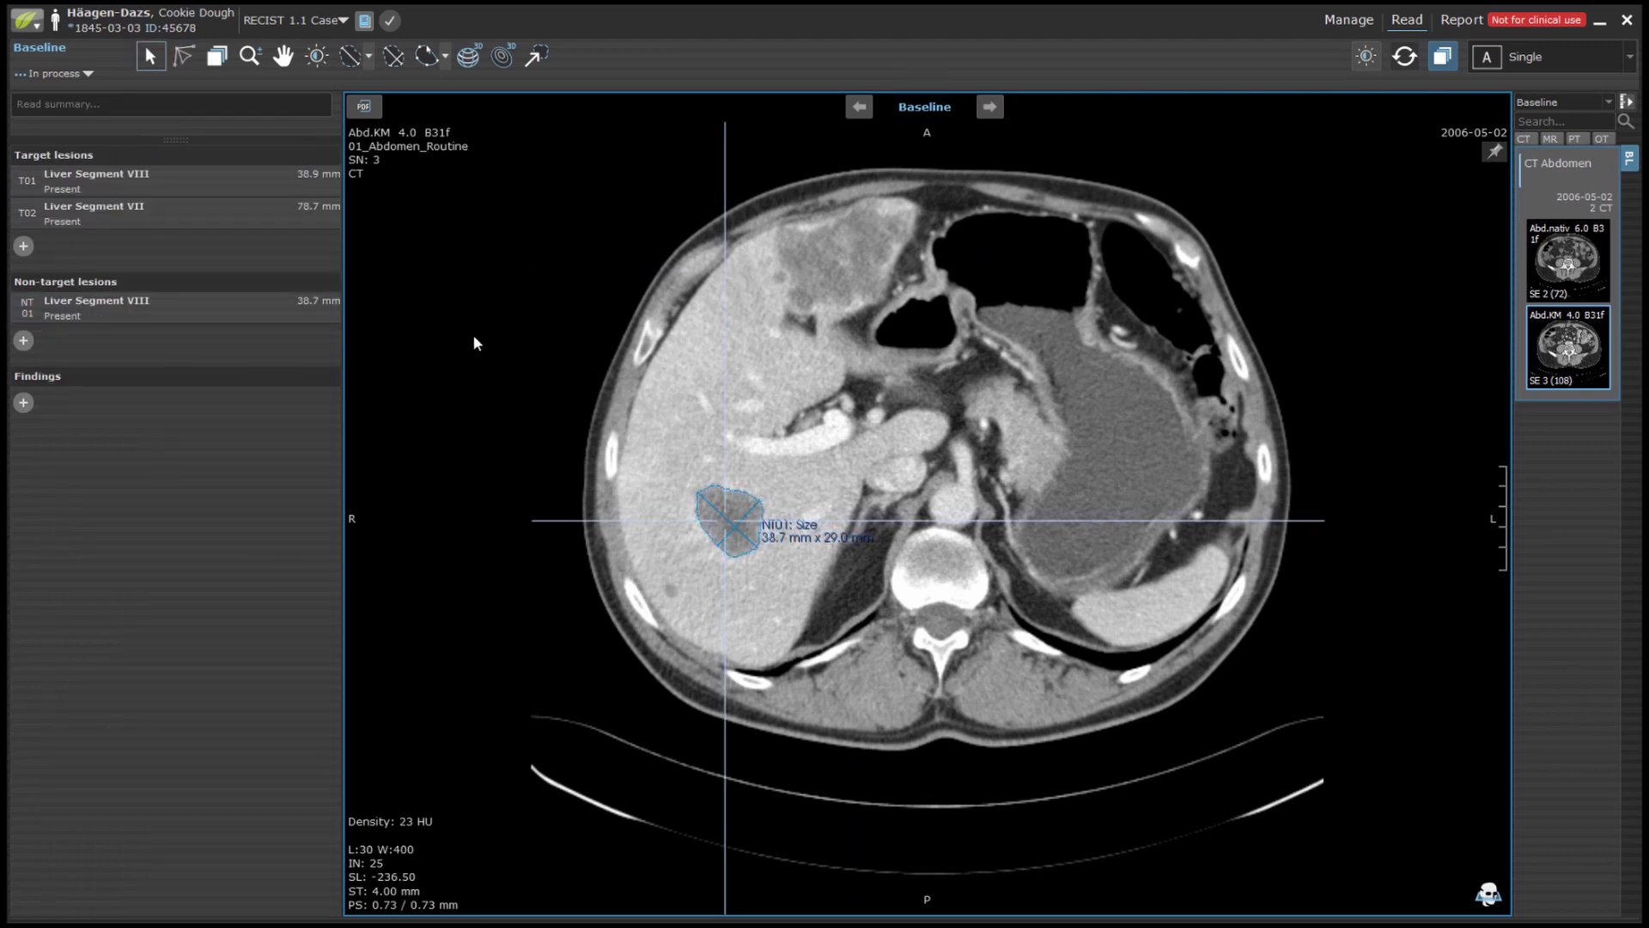
click(255, 188)
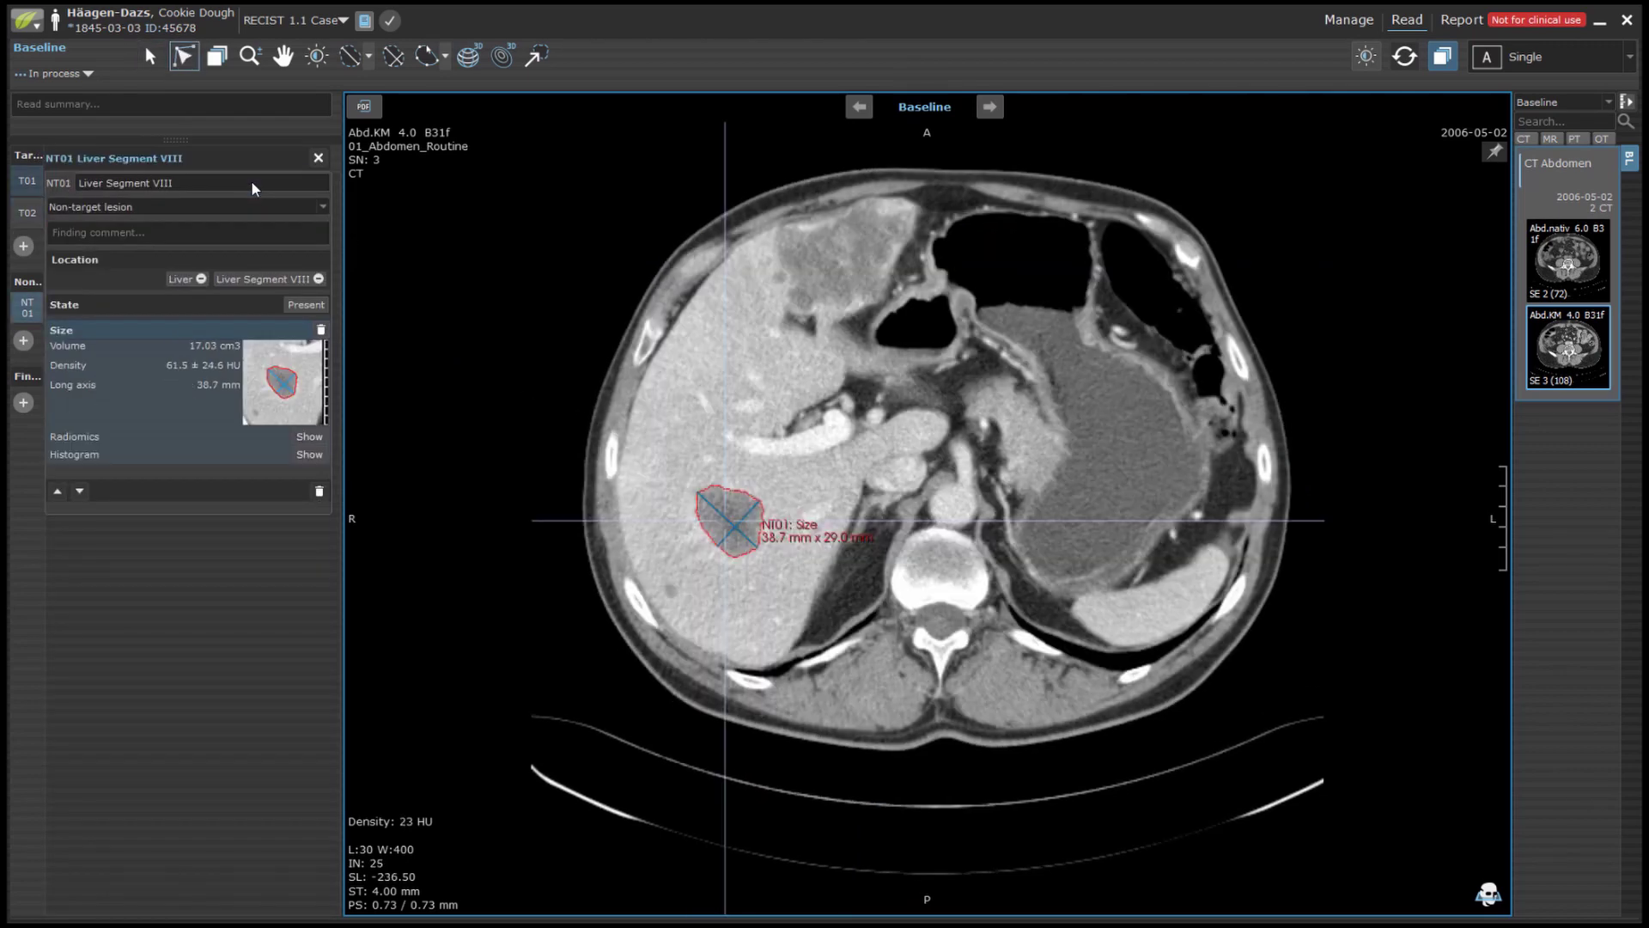
key(Down)
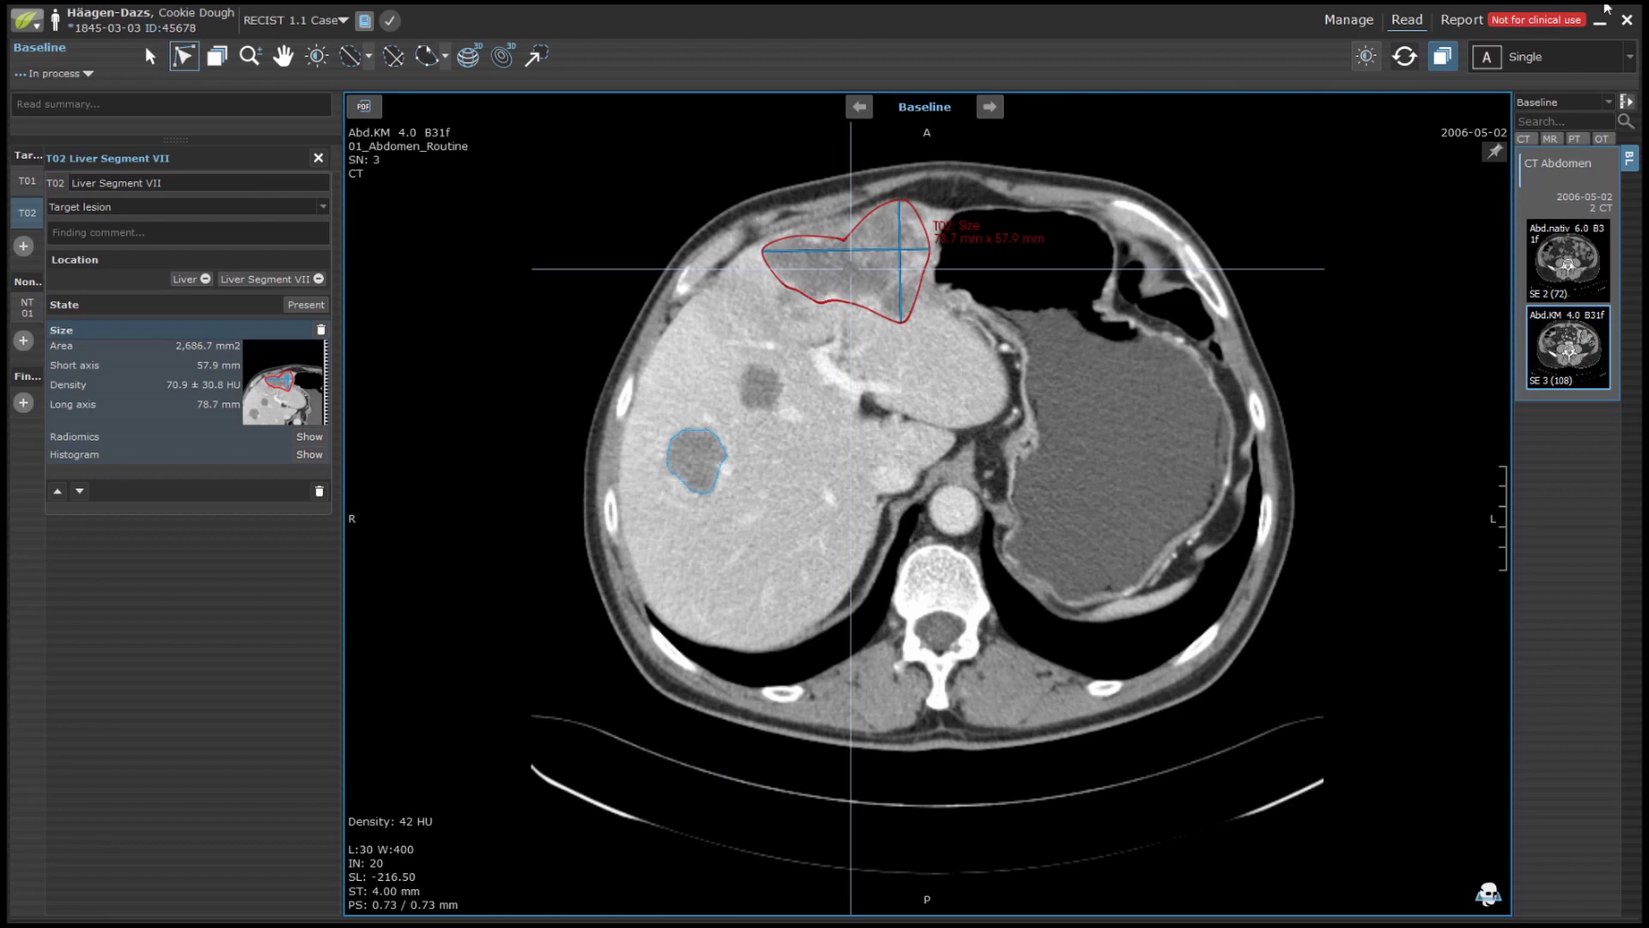
Return to case management and open the Follow-up 3 read of the same case.
click(1374, 32)
double_click(1081, 659)
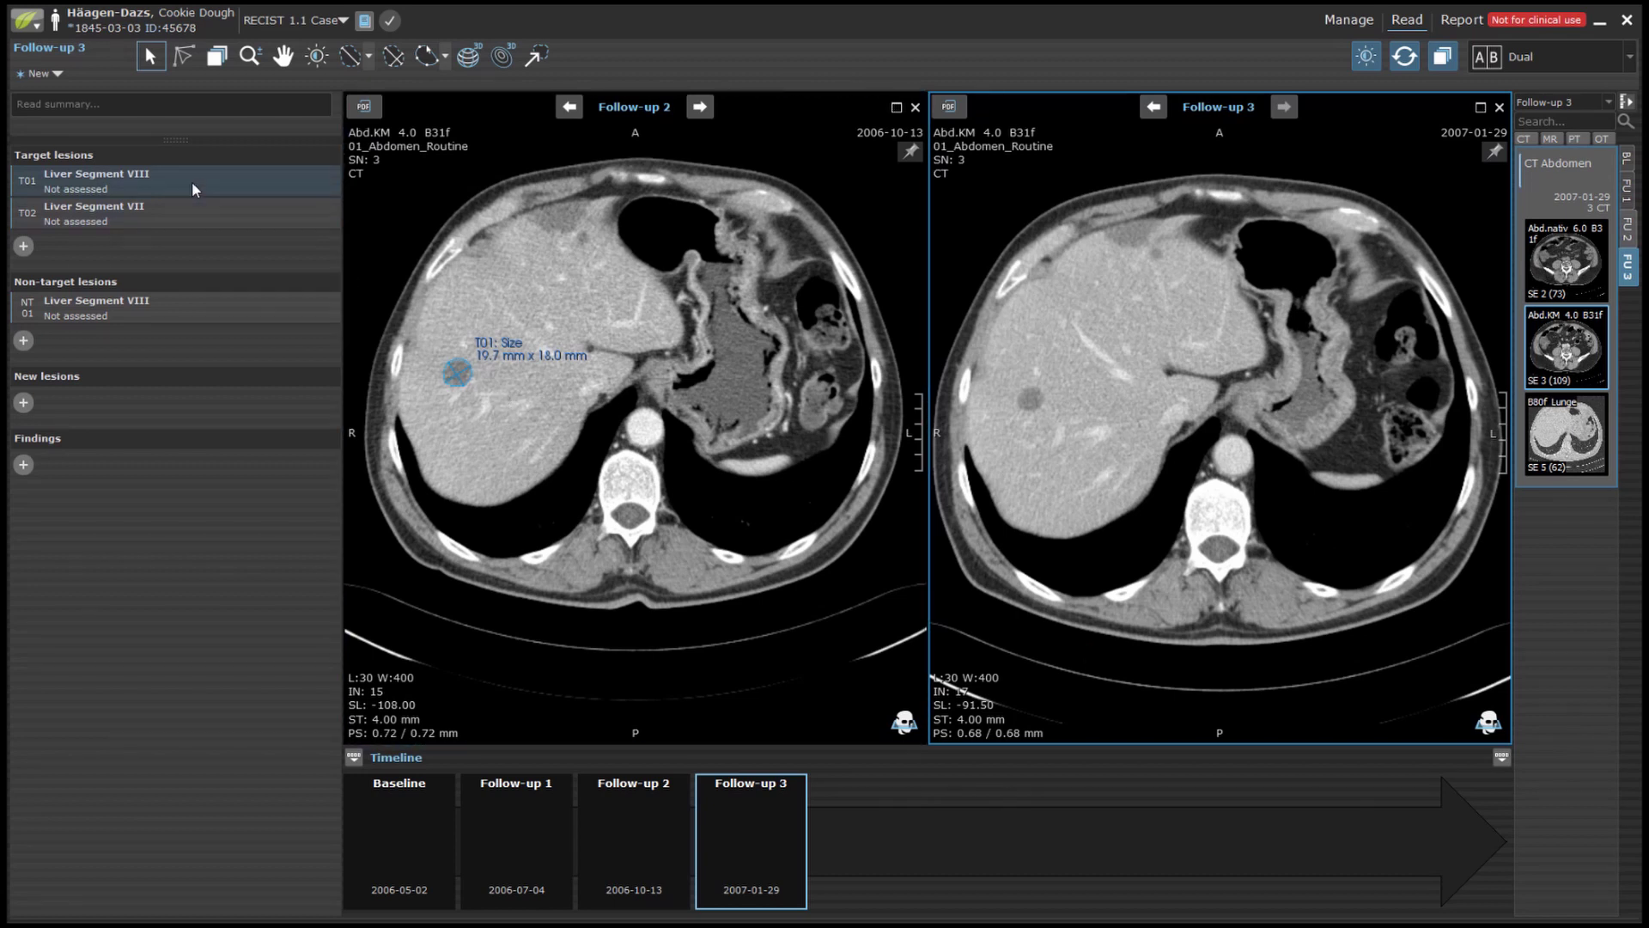
Segment the Liver Segment VIII target lesion on the Follow-up 3 CT, about 17 mm by 15 mm.
click(194, 189)
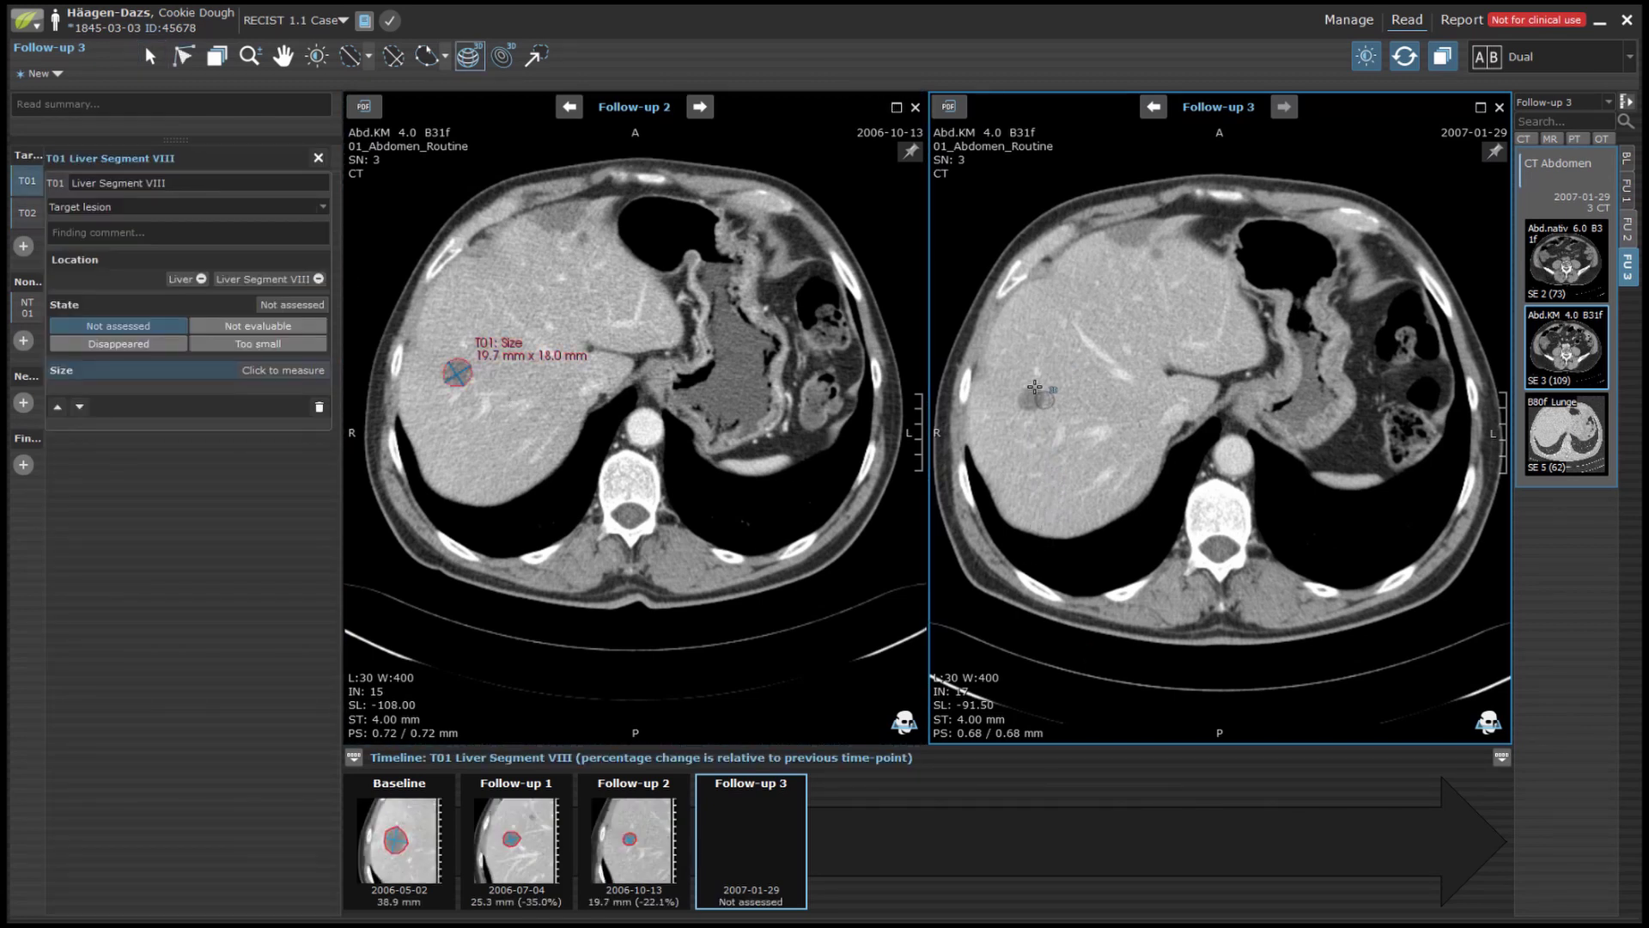
click(1034, 396)
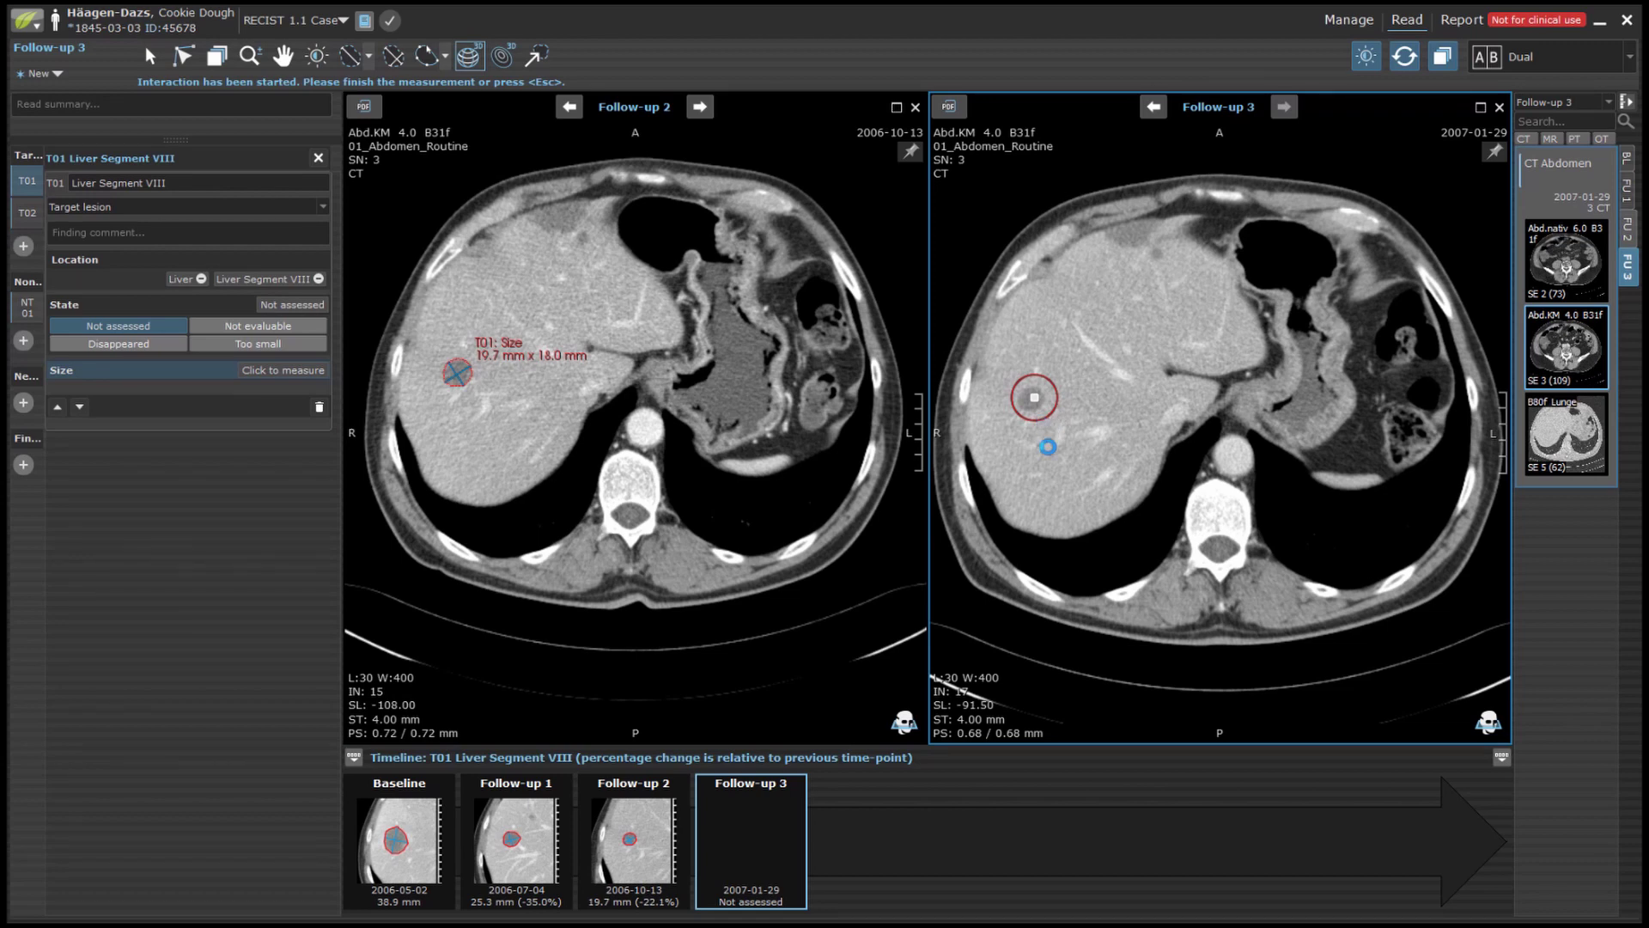
click(1048, 446)
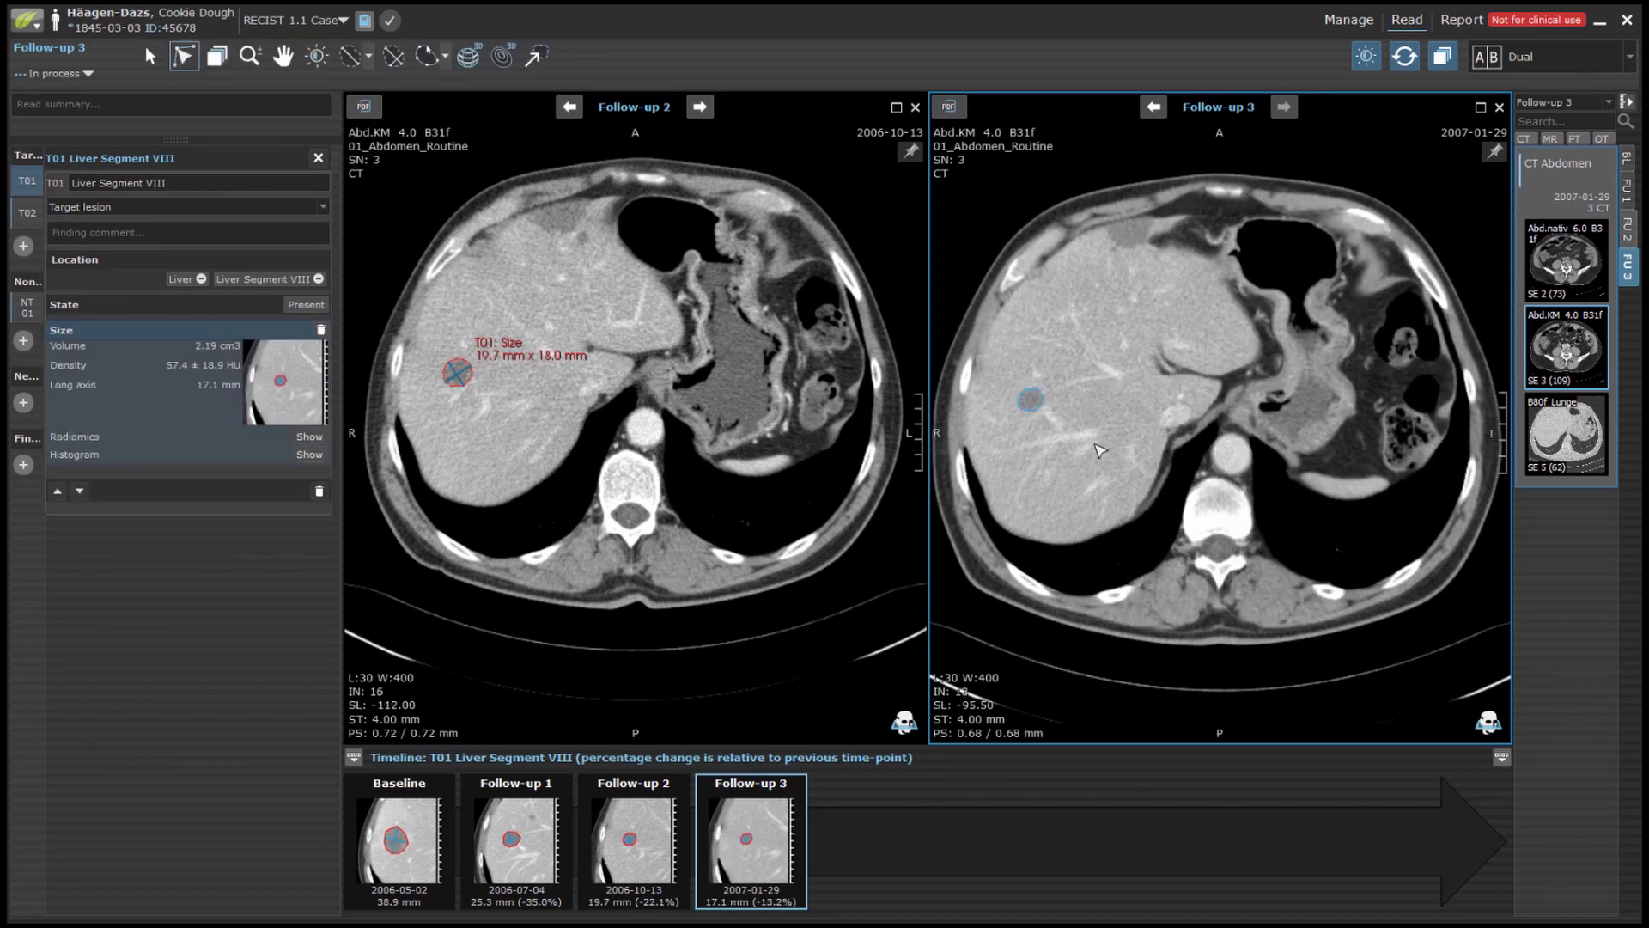
Measure the anterior Segment VII target lesion and segment the Segment VIII non-target lesion, about 18 mm by 15 mm, on the Follow-up 3 CT.
mouse_move(1141, 249)
mouse_down()
mouse_move(1155, 220)
mouse_move(1107, 226)
mouse_move(1116, 250)
mouse_up()
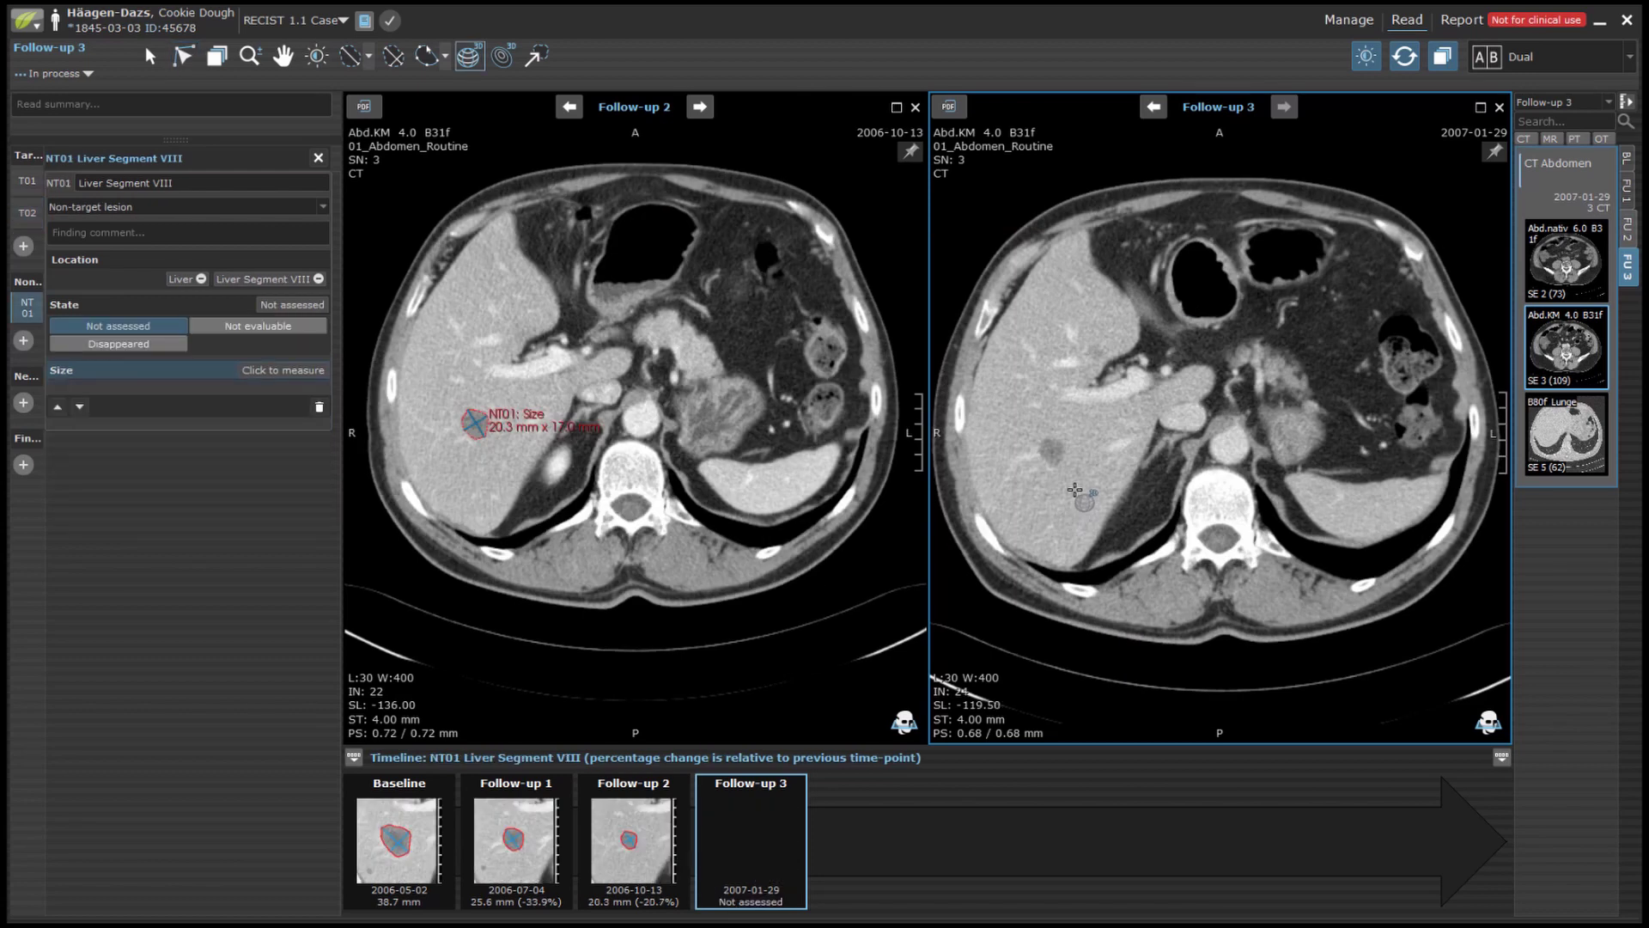
drag(1054, 451, 1055, 461)
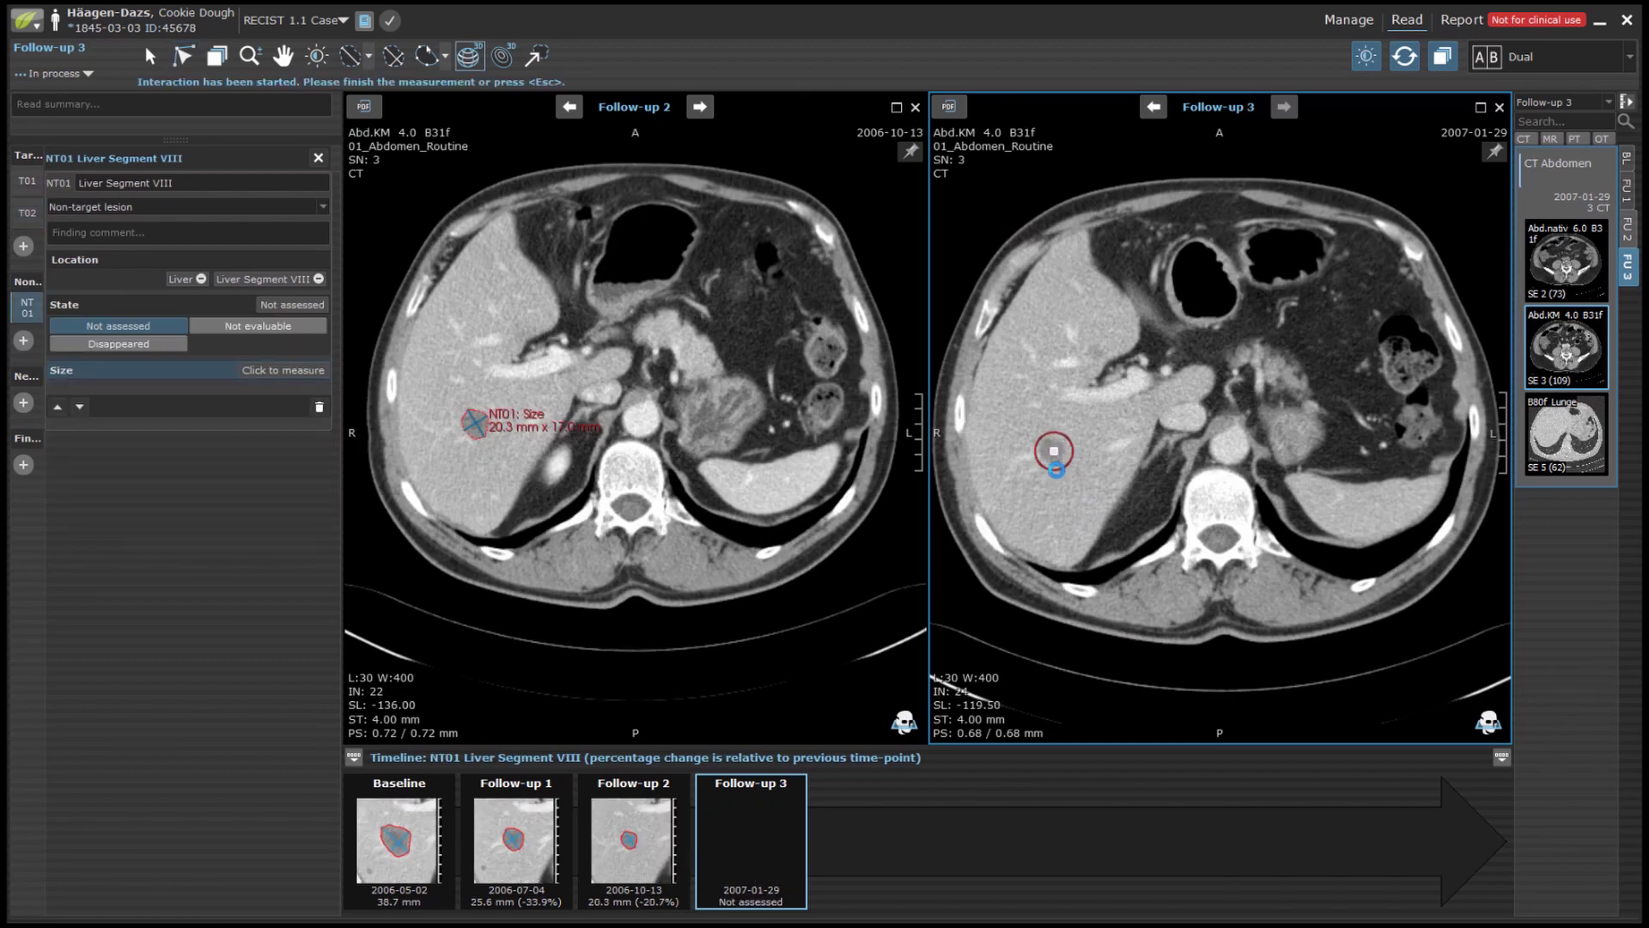
click(1097, 504)
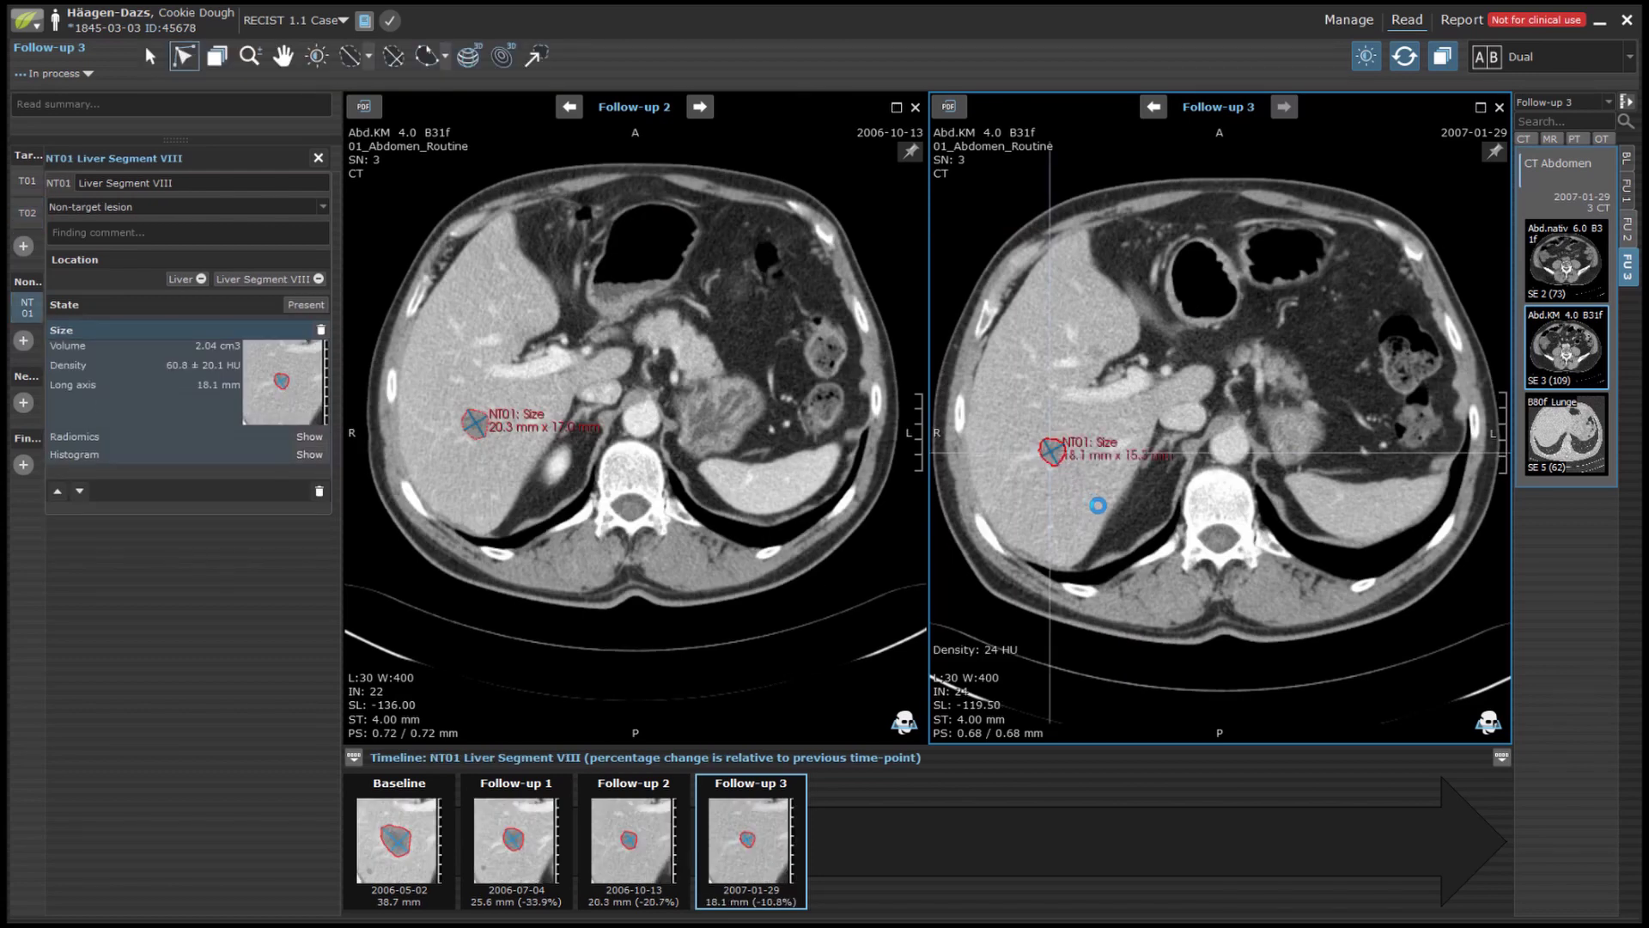
Show the Segment VIII target lesion's histogram and examine its radiomics features and calculation settings across the time points.
key(space)
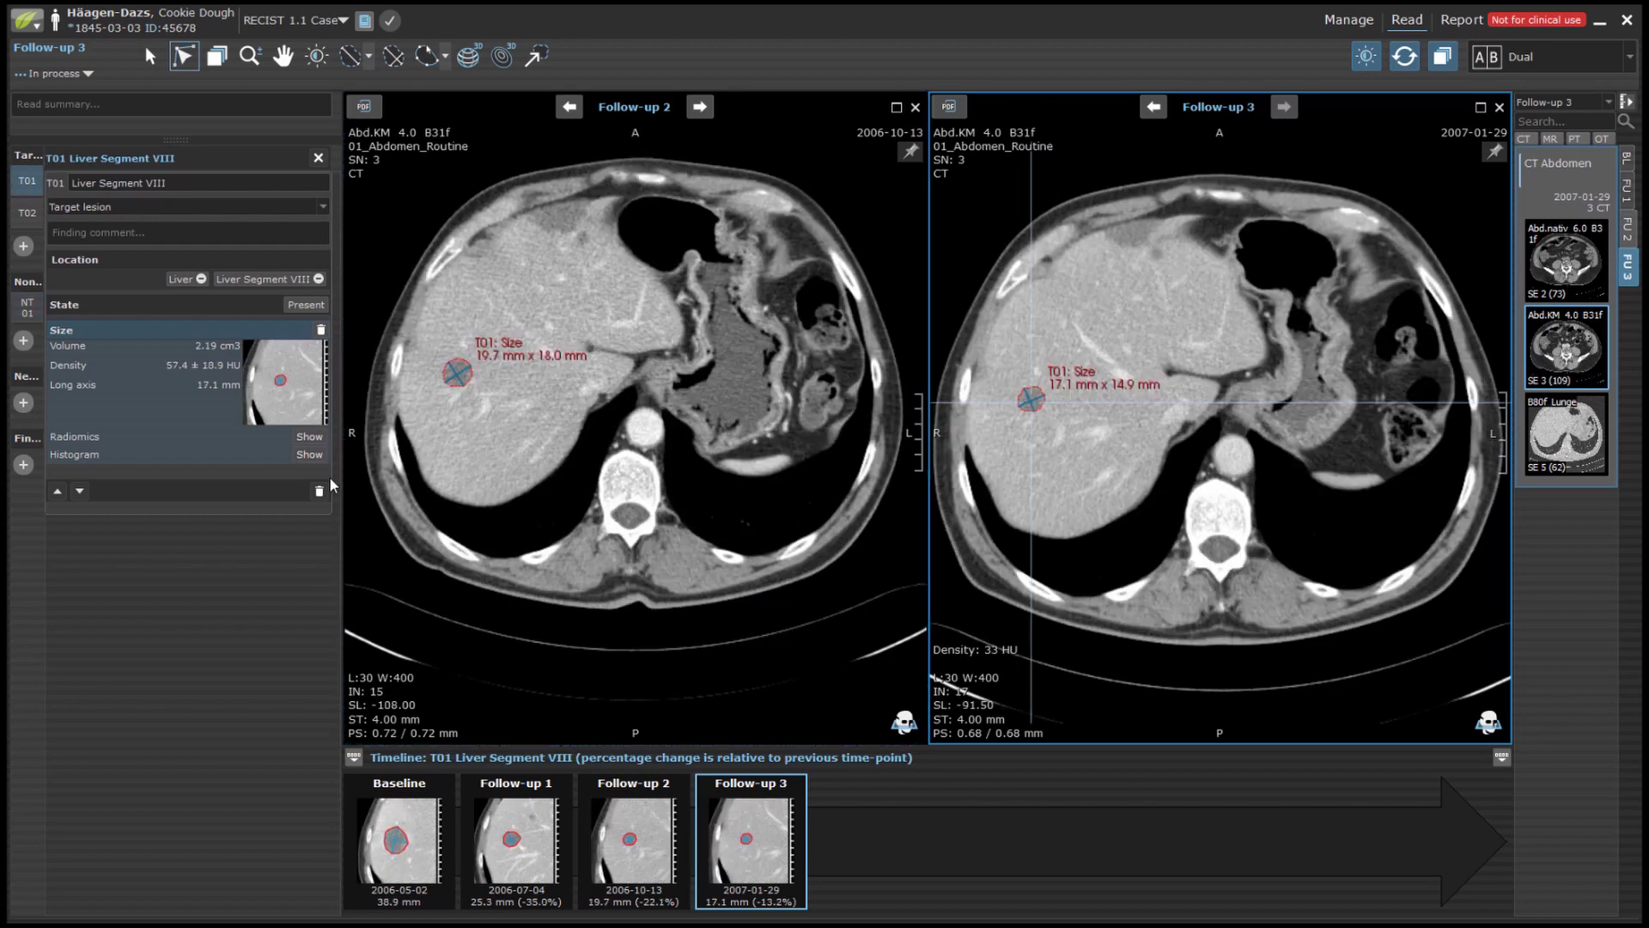
click(316, 456)
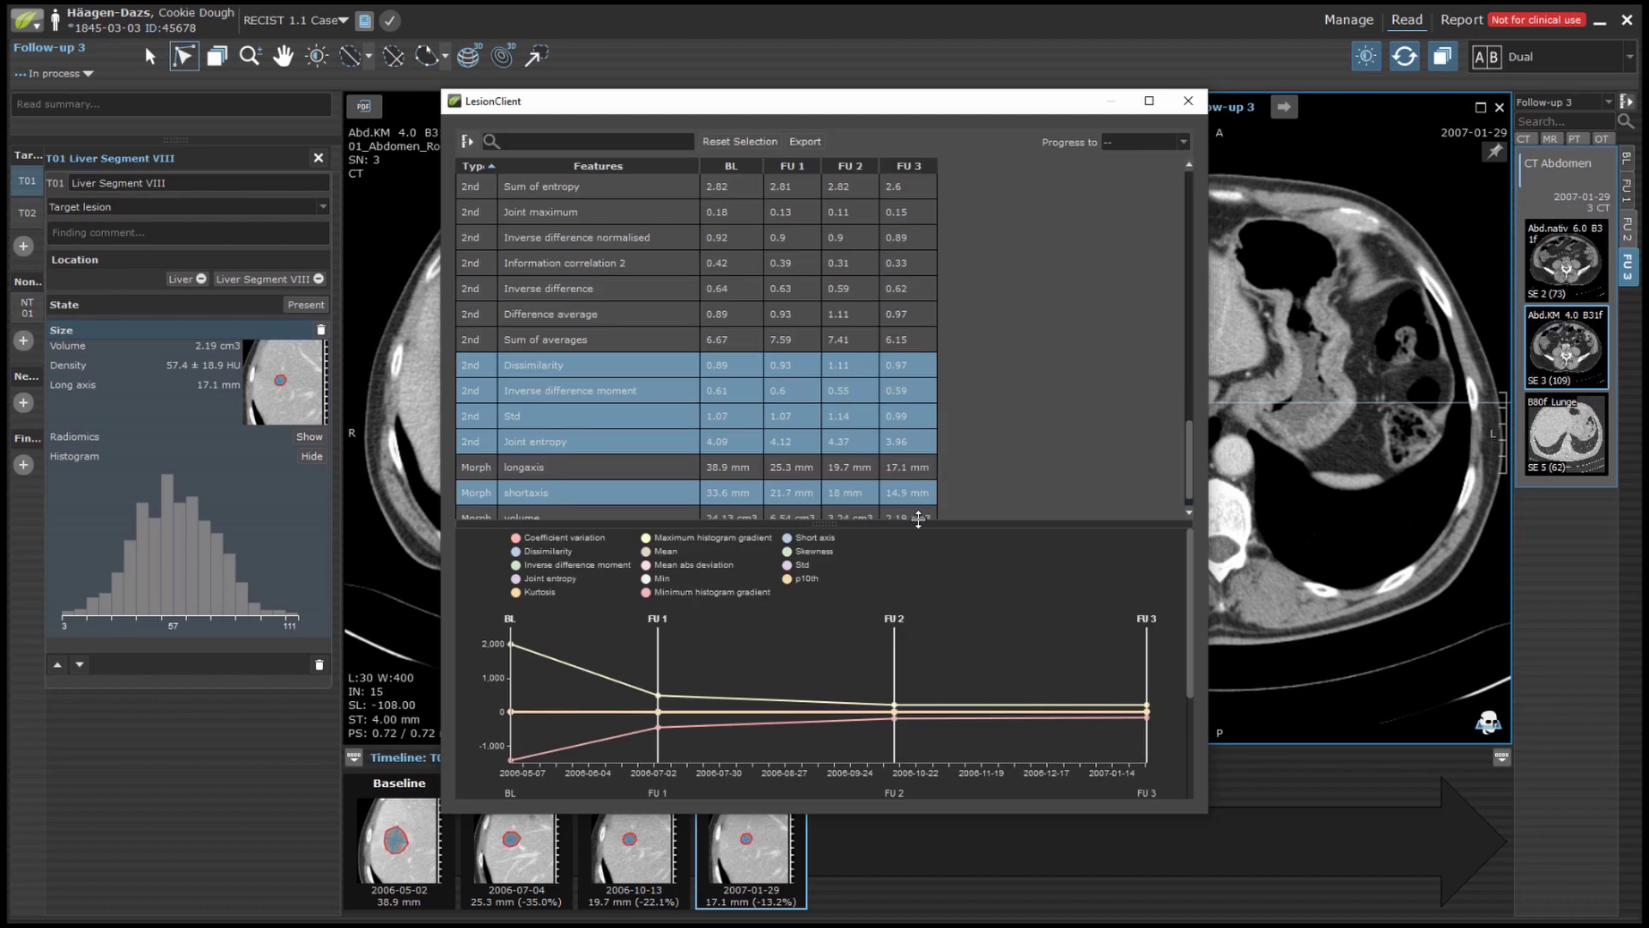
click(467, 143)
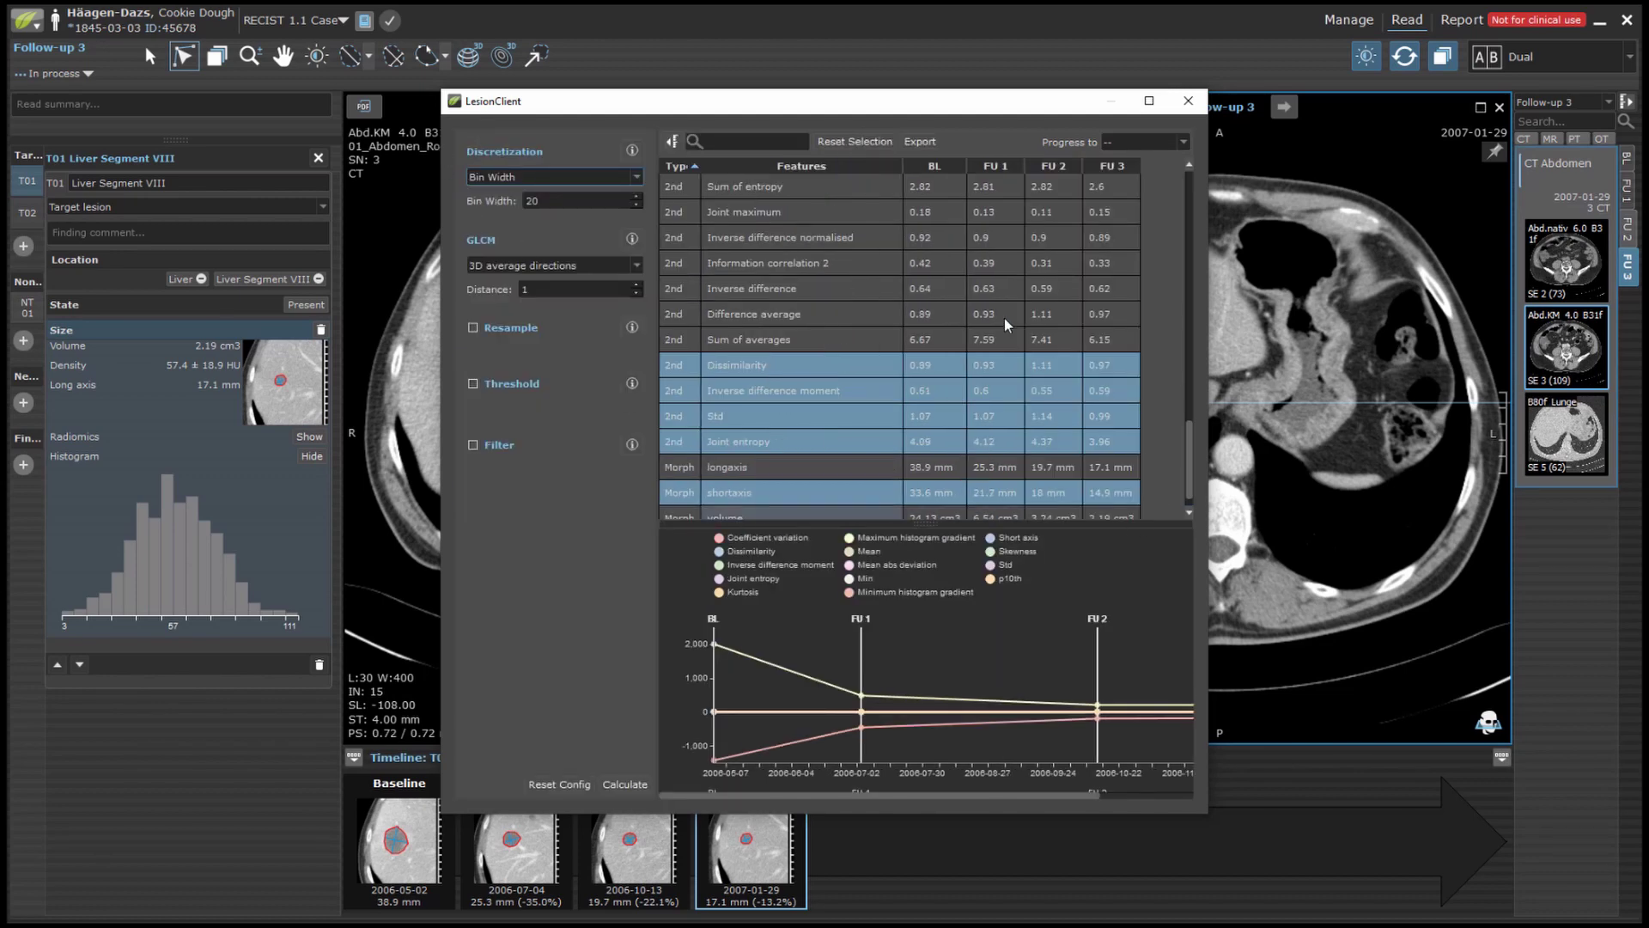
click(1189, 102)
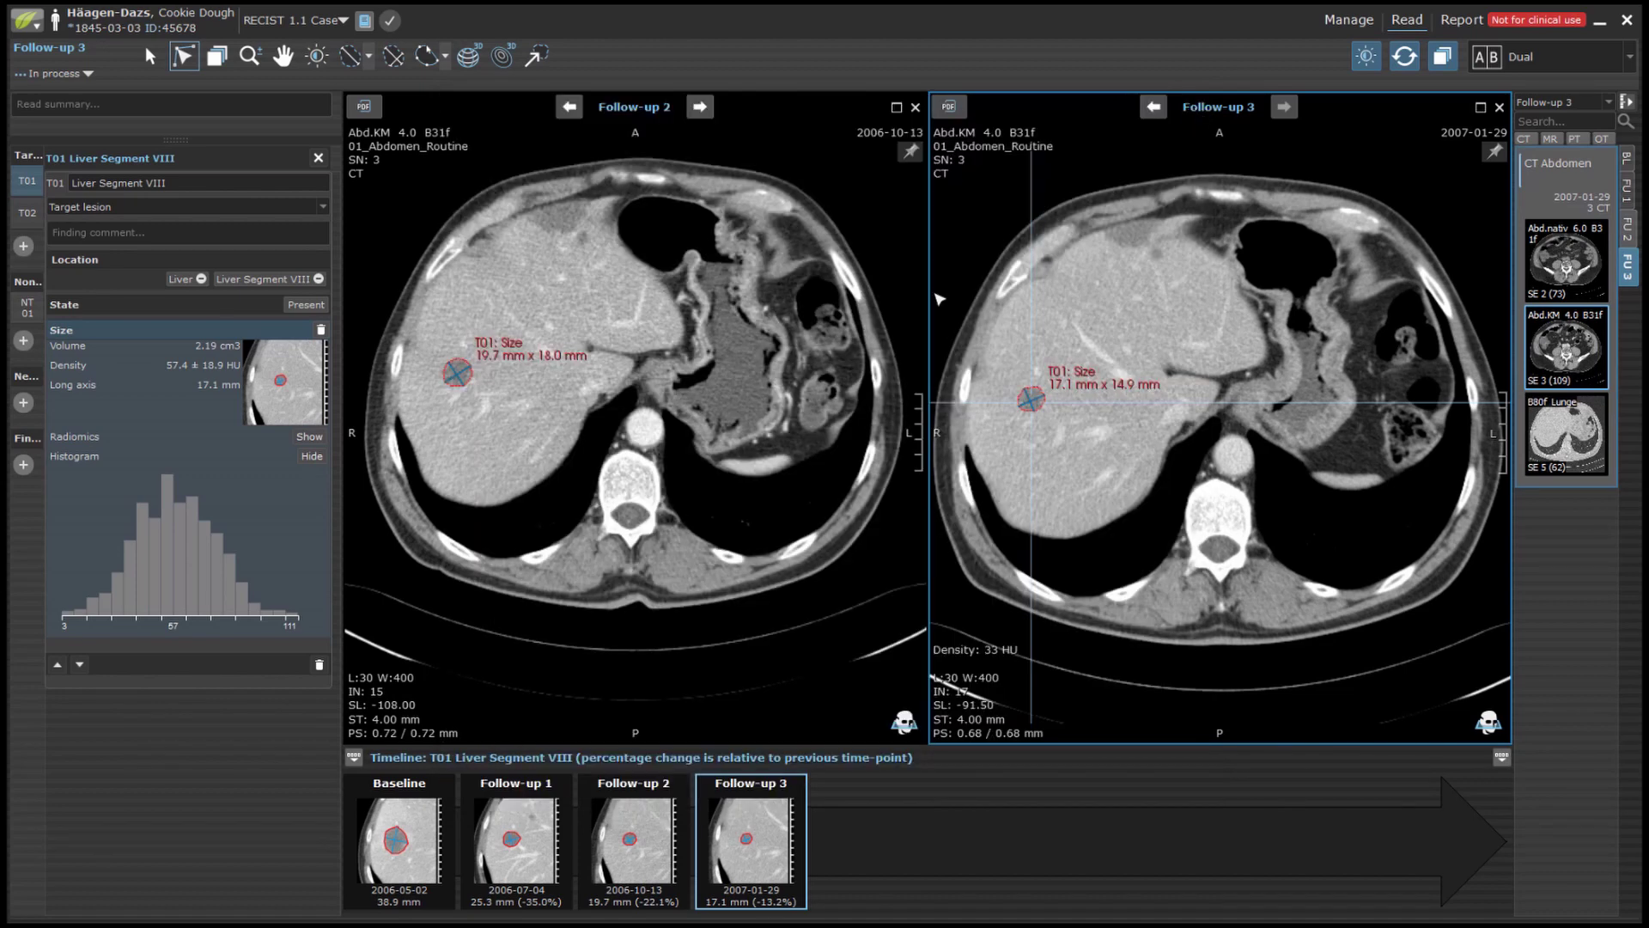